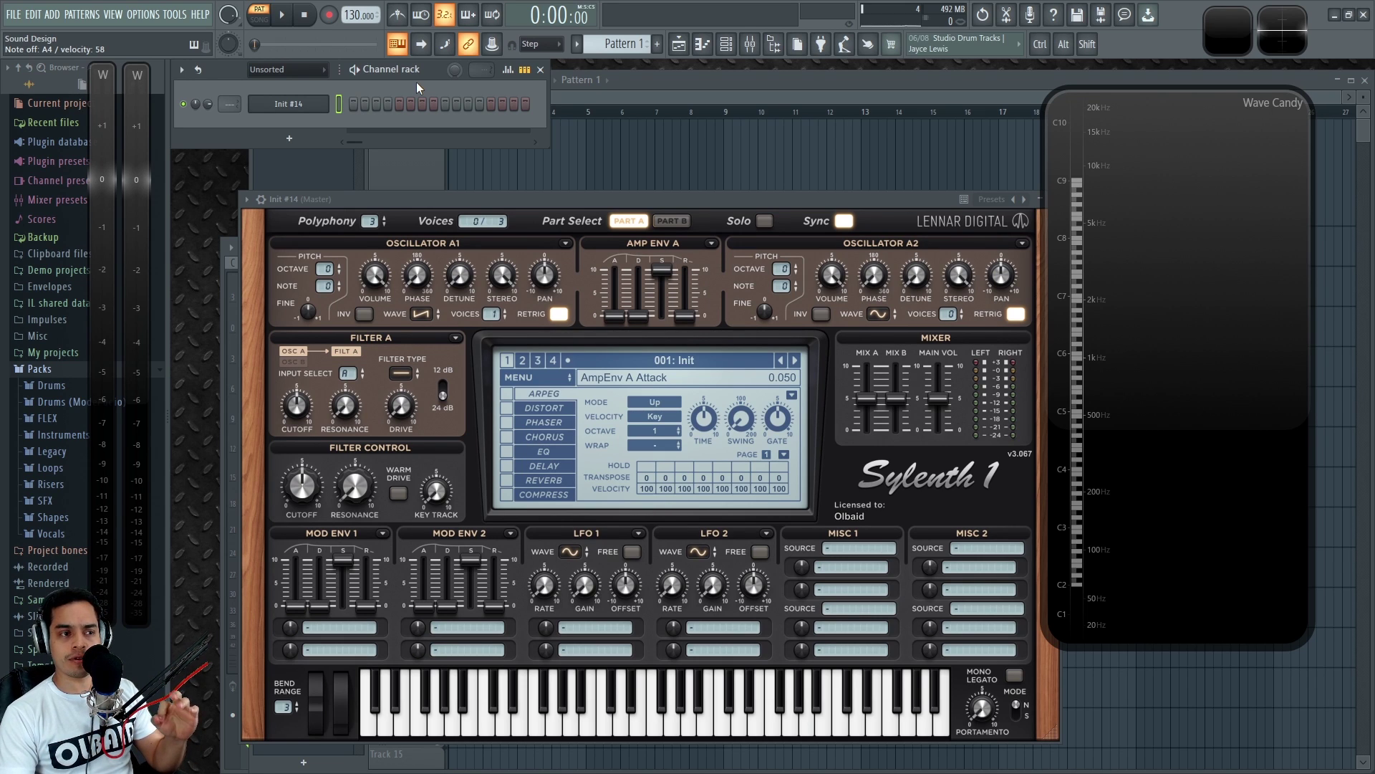
Move the synth window up slightly and shape Amp Env A with zero sustain, a moderate decay and a short release
{"action": "left_click_drag", "start_coordinate": [585, 191], "coordinate": [575, 171]}
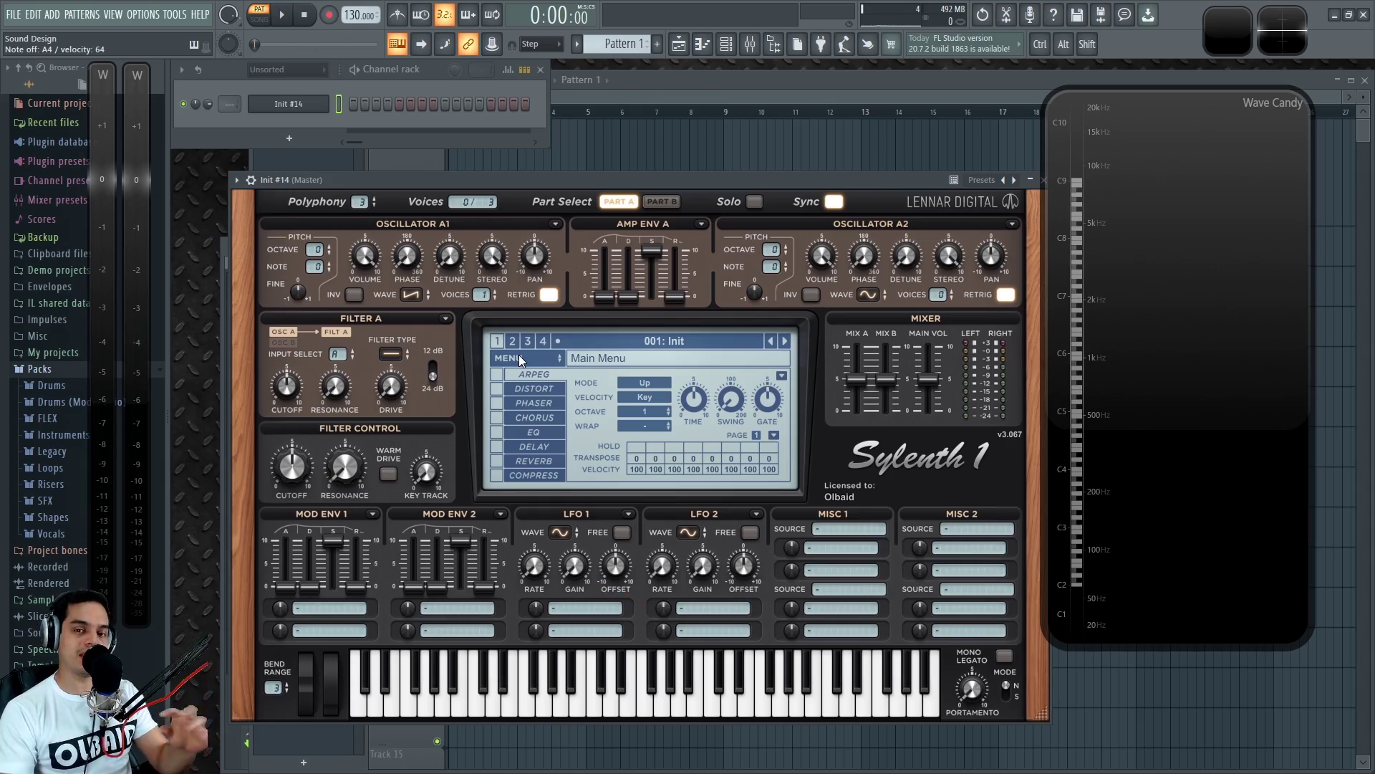
{"action": "left_click_drag", "start_coordinate": [656, 179], "coordinate": [650, 172]}
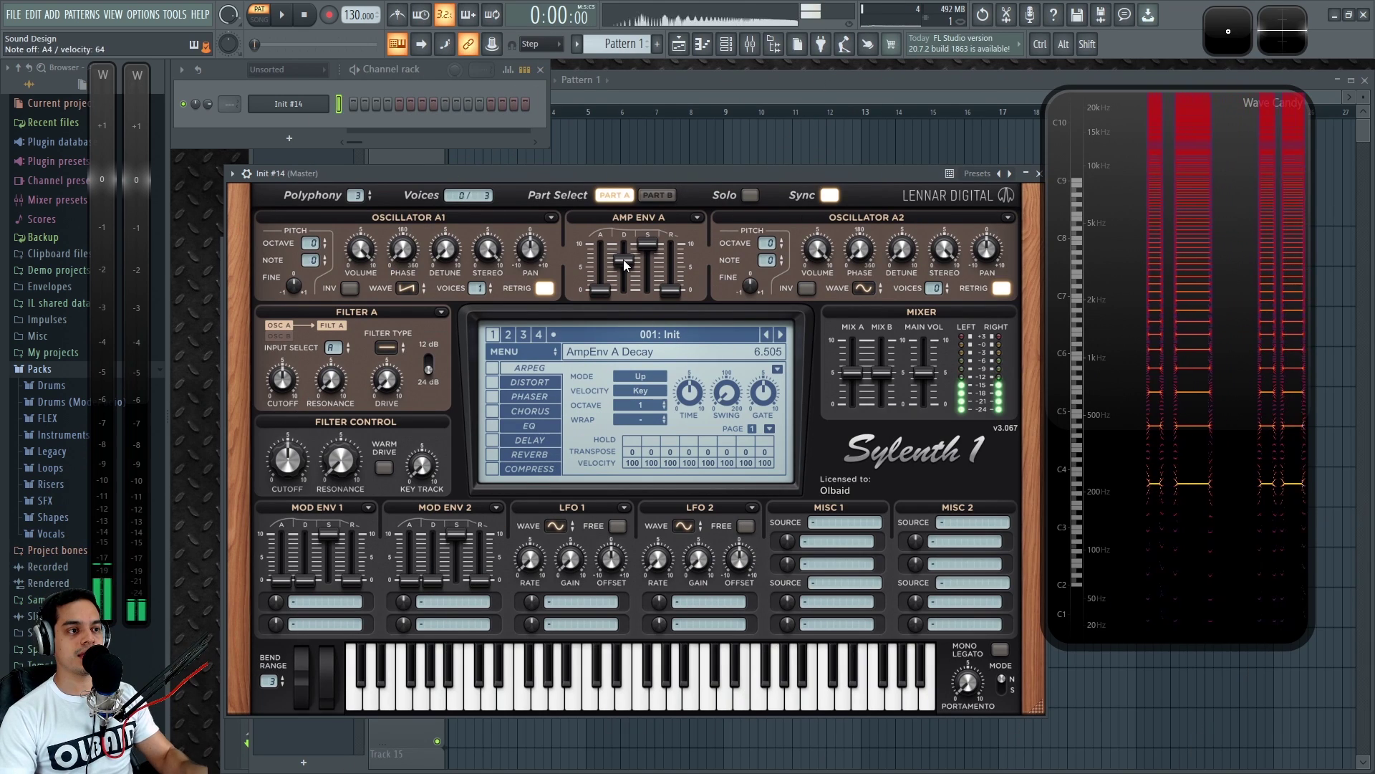
{"action": "left_click_drag", "start_coordinate": [625, 265], "coordinate": [646, 377]}
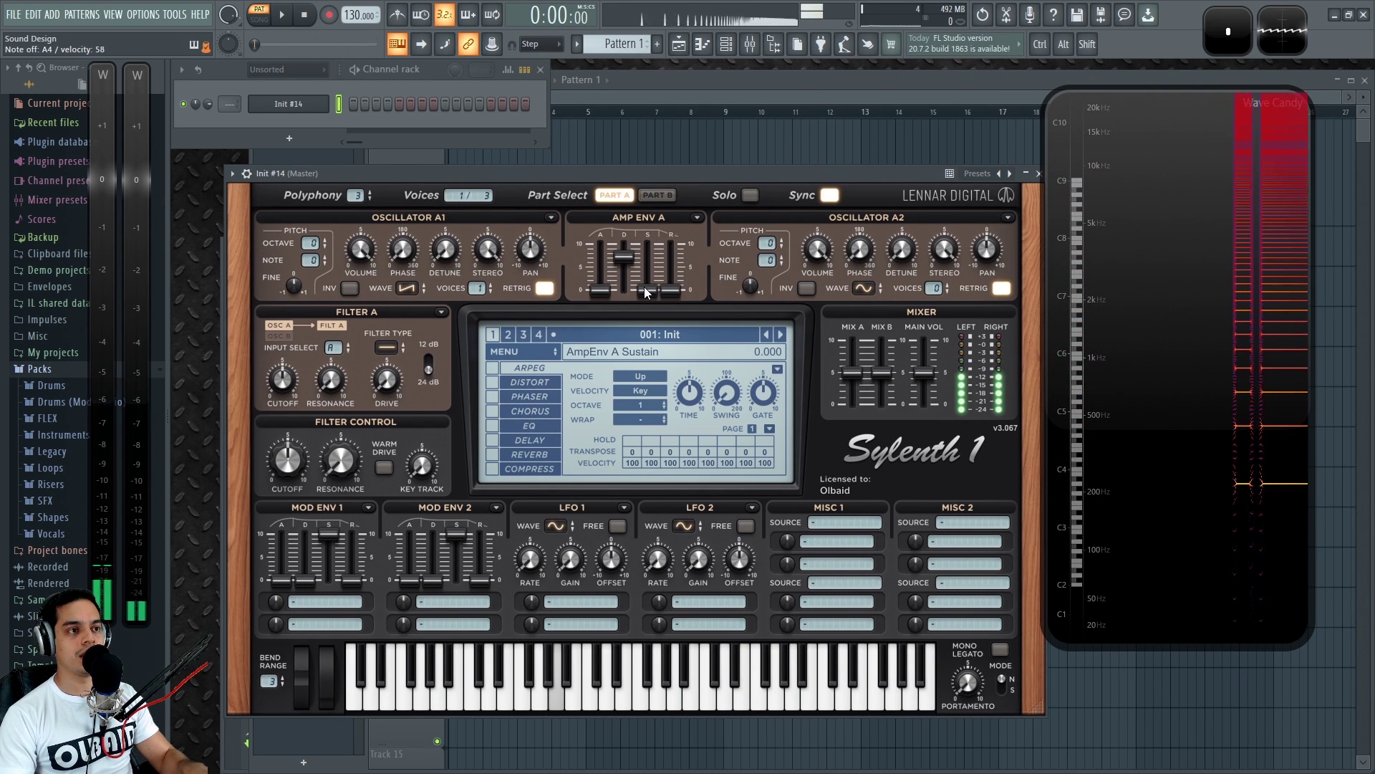
{"action": "left_click_drag", "start_coordinate": [671, 292], "coordinate": [627, 267]}
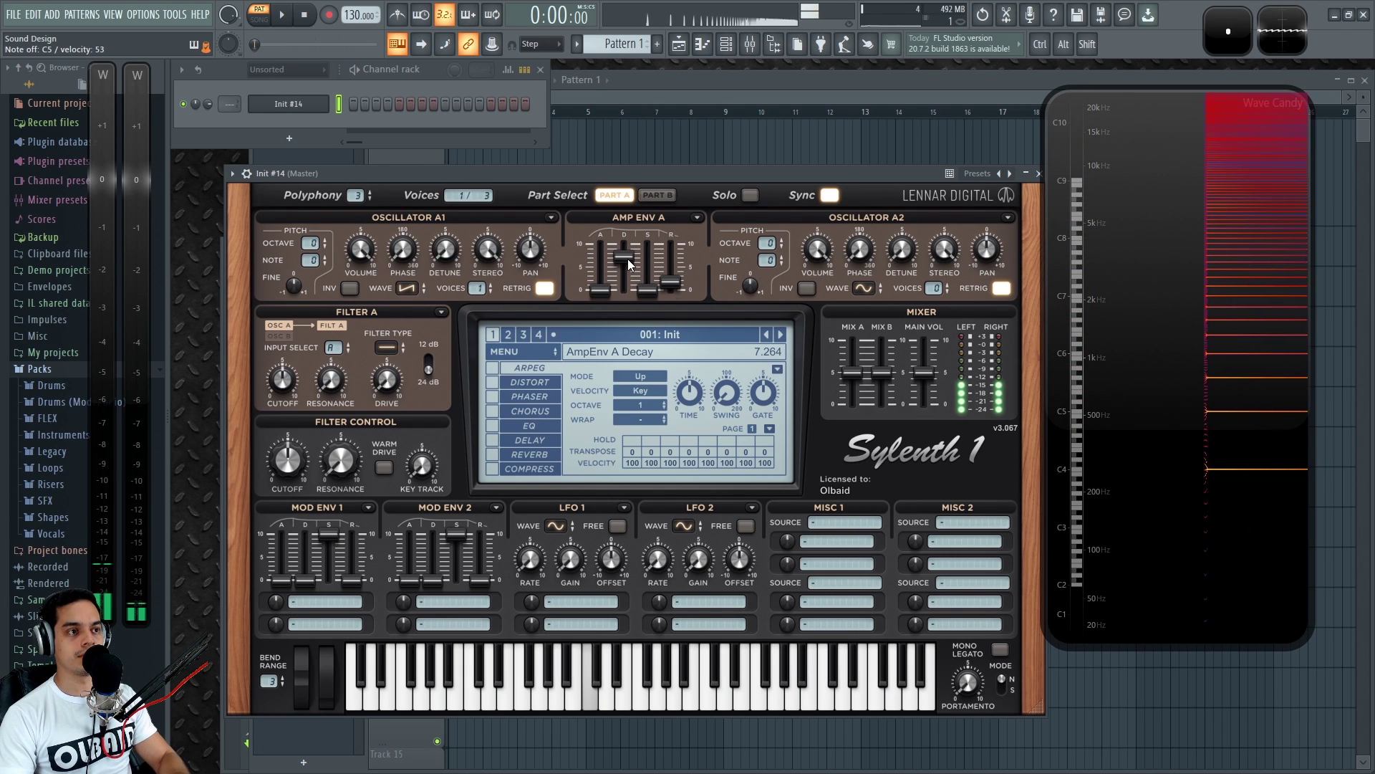
{"action": "left_click_drag", "start_coordinate": [627, 271], "coordinate": [627, 273]}
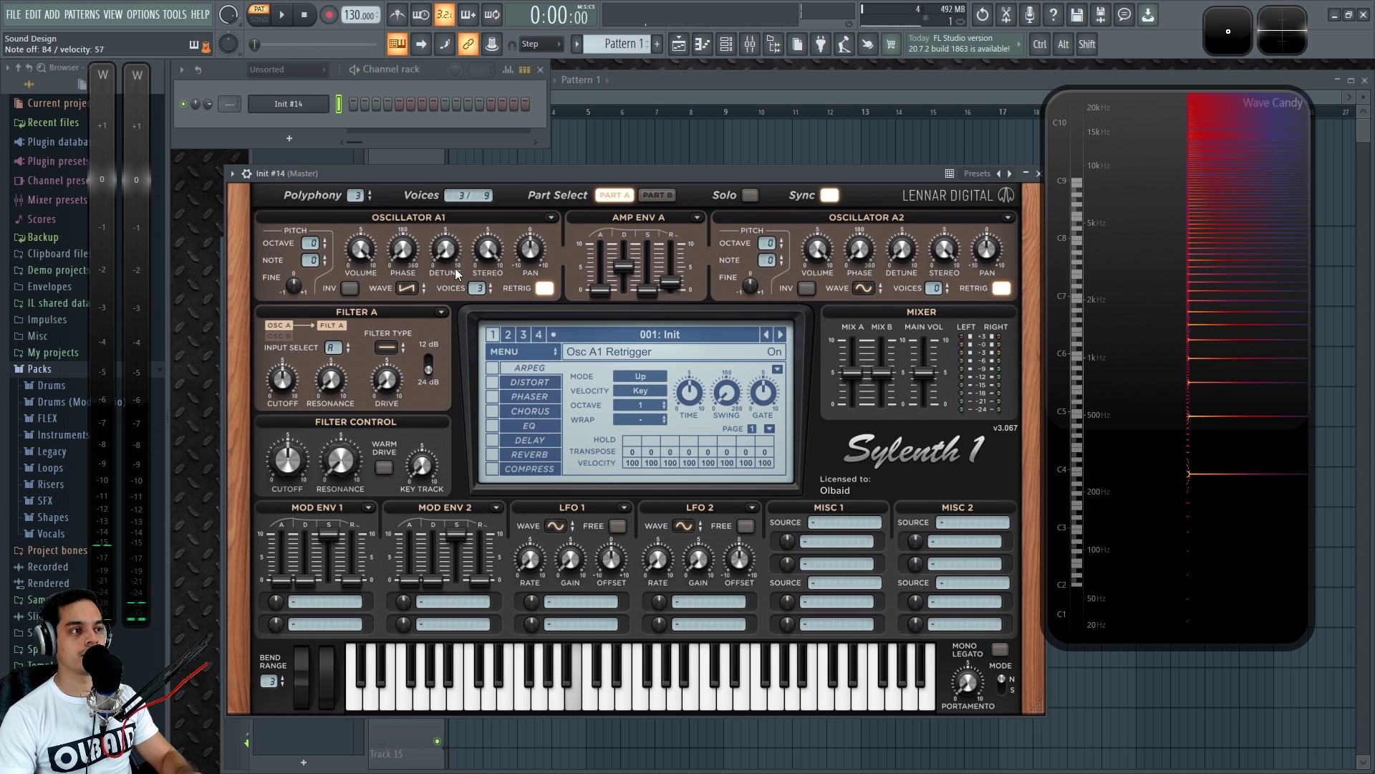
Turn off retrigger on Oscillator A1 and set the Amp Env A decay to about 4.5
{"action": "left_click", "coordinate": [543, 289]}
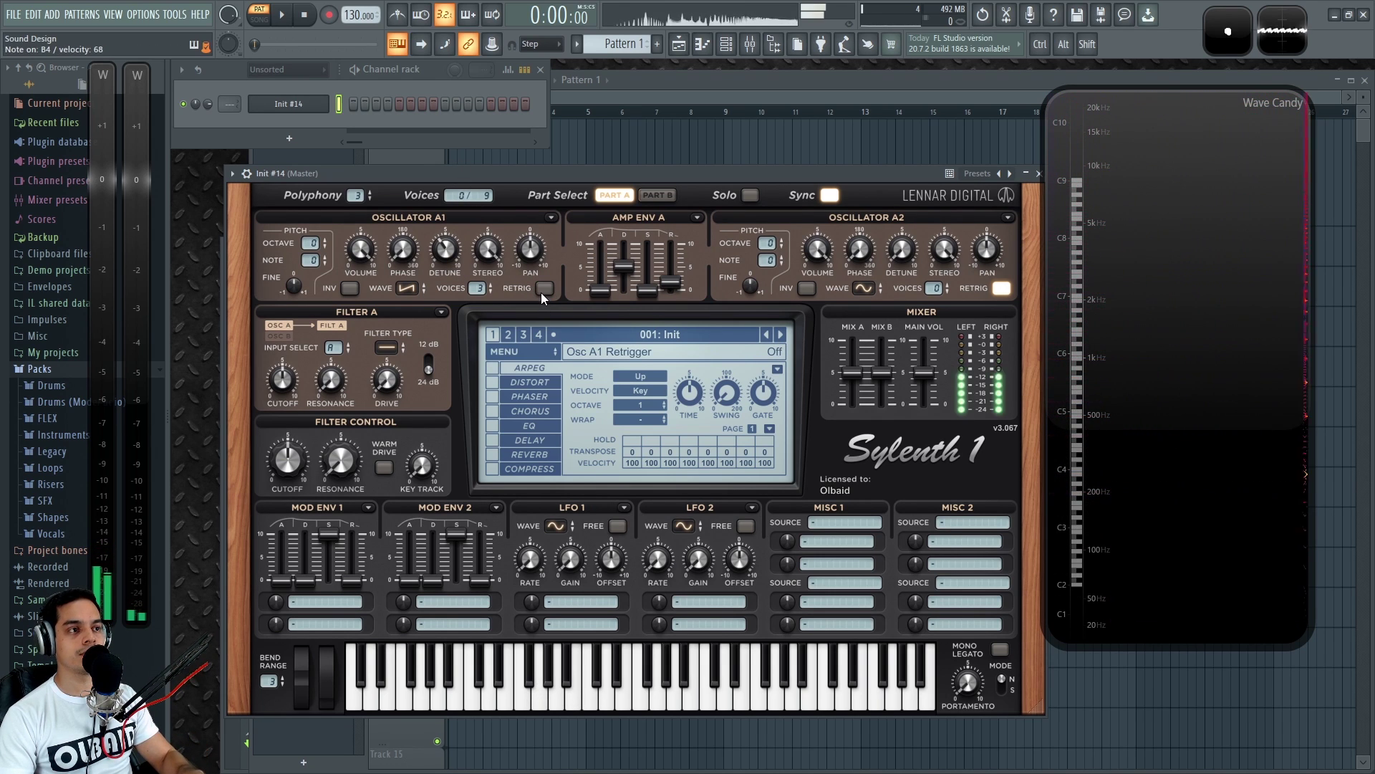
{"action": "left_click", "coordinate": [543, 289]}
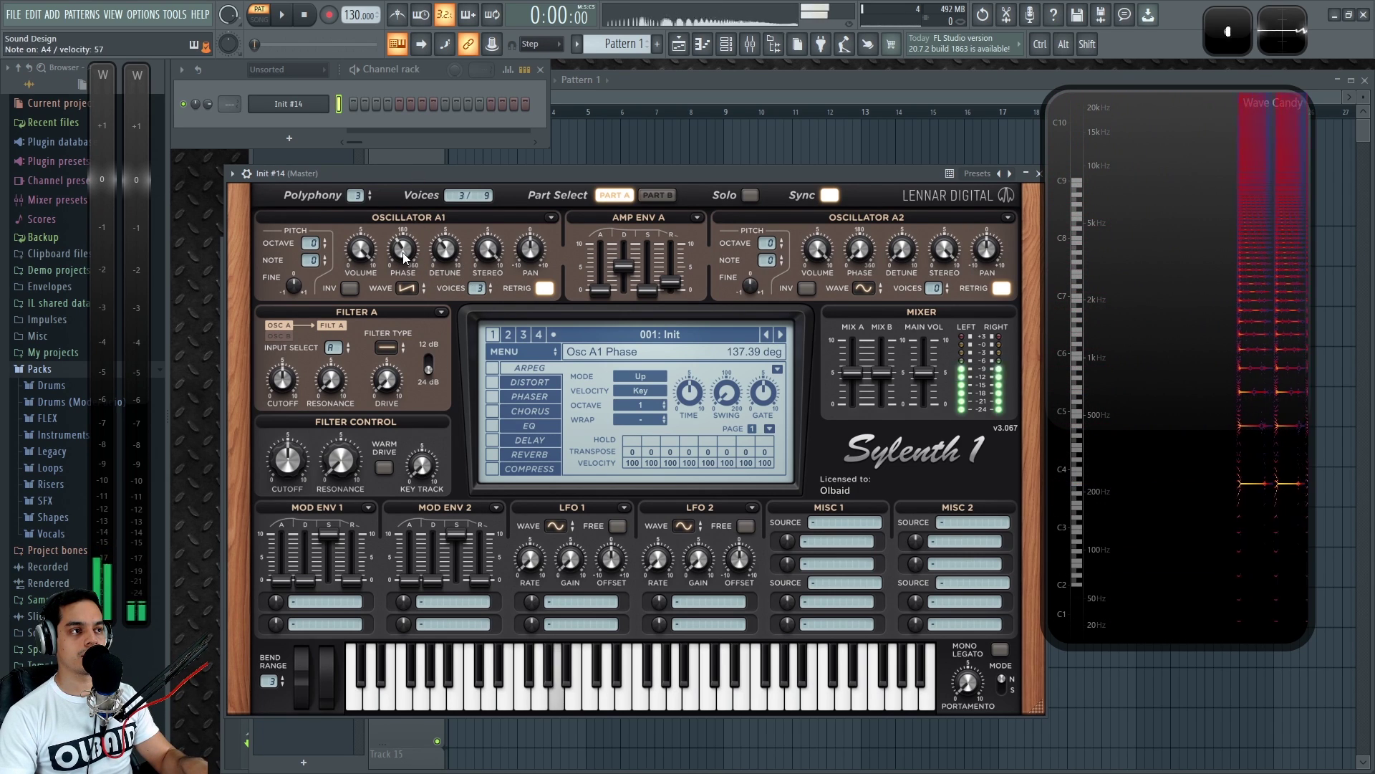
{"action": "left_click", "coordinate": [545, 289]}
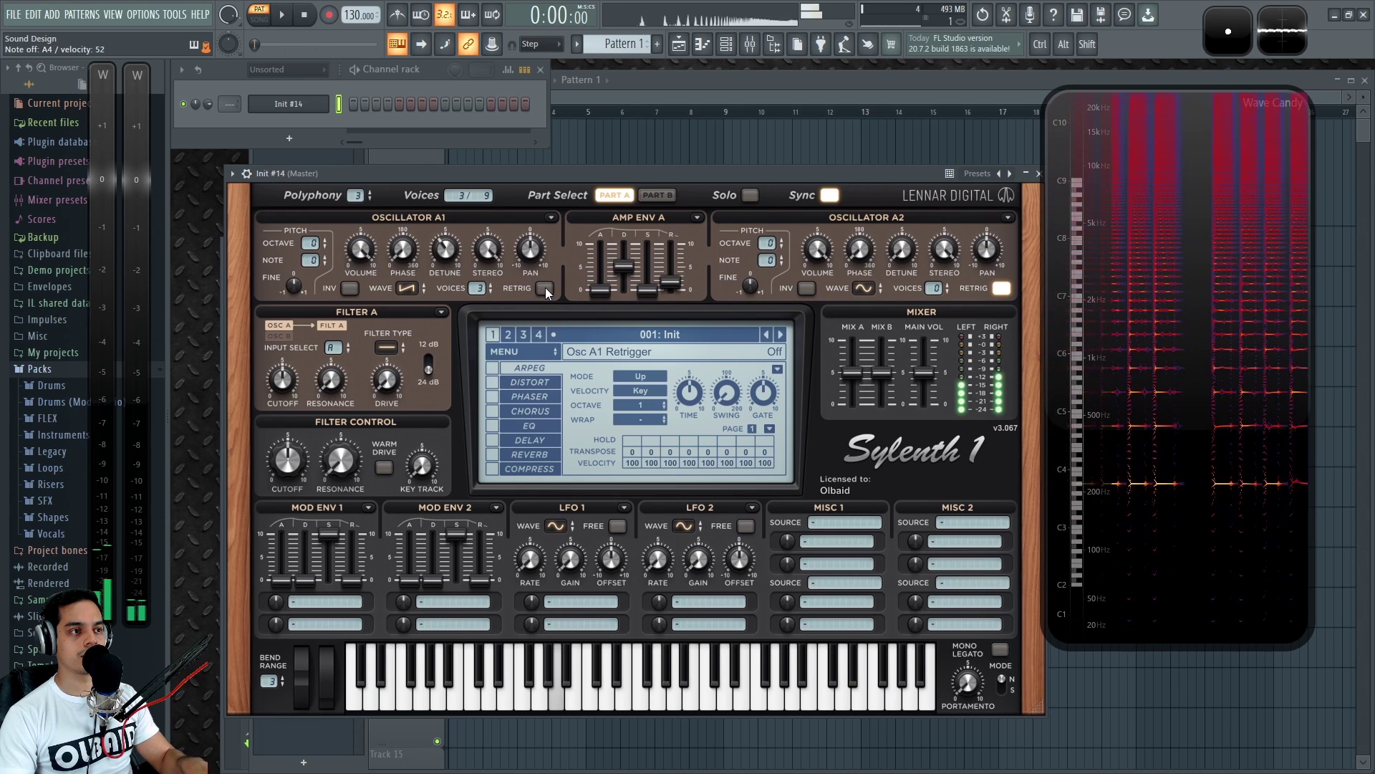
{"action": "left_click", "coordinate": [600, 290]}
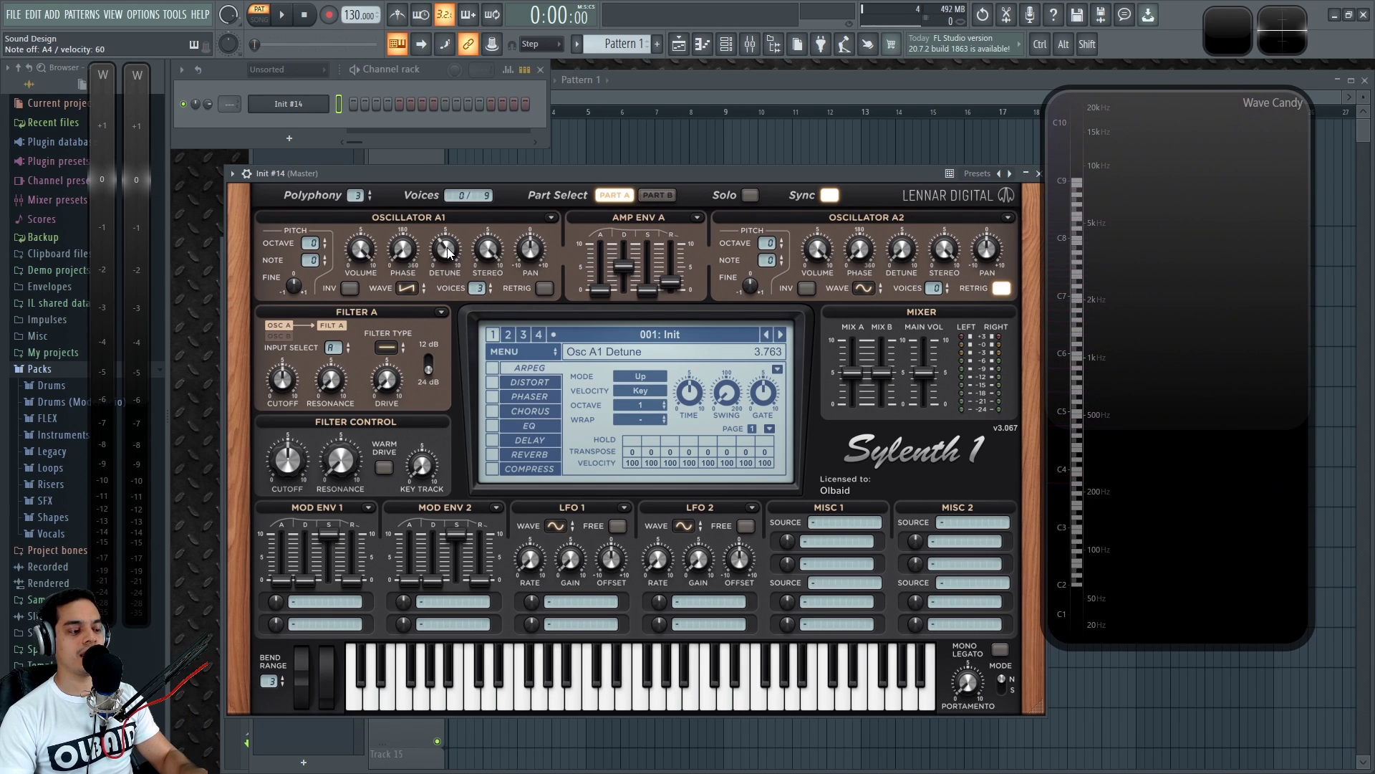
{"action": "left_click_drag", "start_coordinate": [626, 272], "coordinate": [628, 277]}
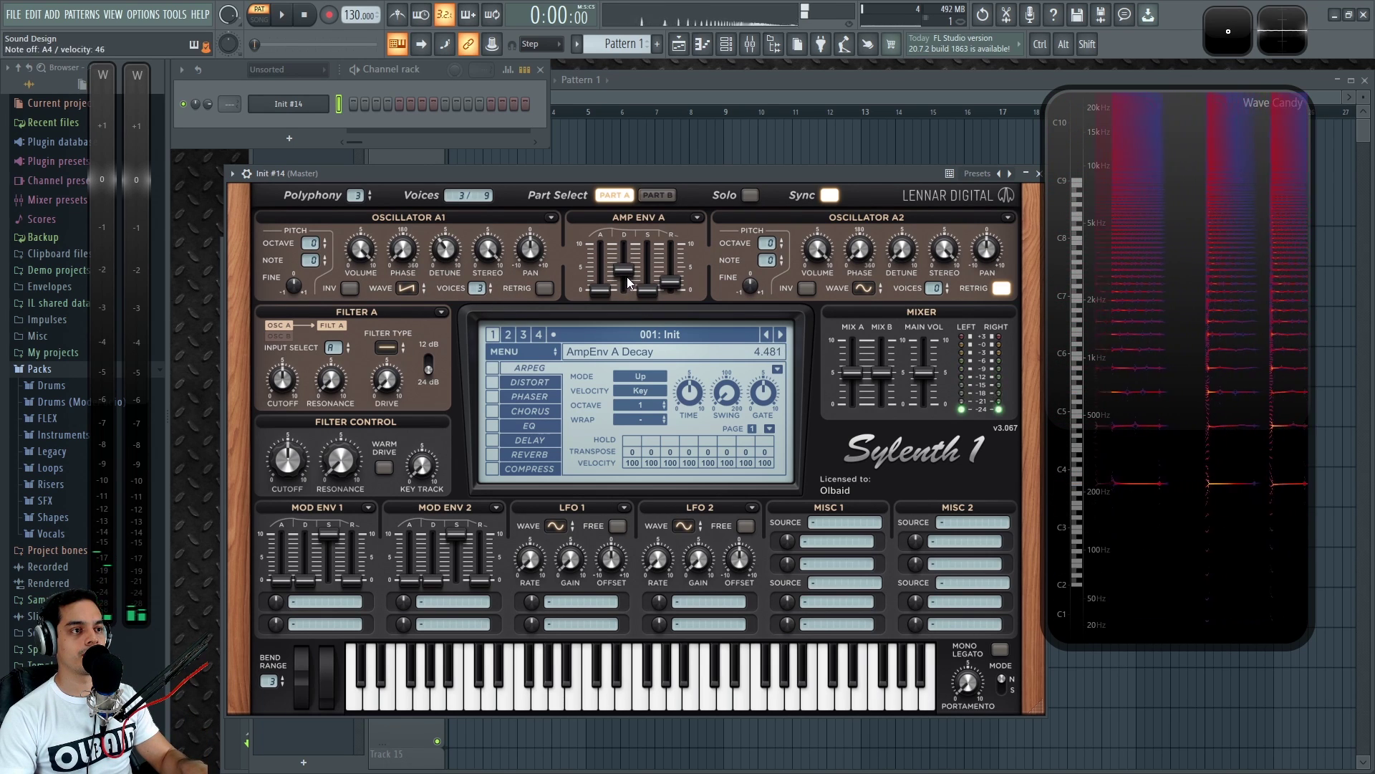
Set Filter A to a 24 dB low-pass with drive around 3 and assign Mod Env 1 to Cutoff A
{"action": "left_click", "coordinate": [385, 347]}
{"action": "left_click", "coordinate": [425, 380]}
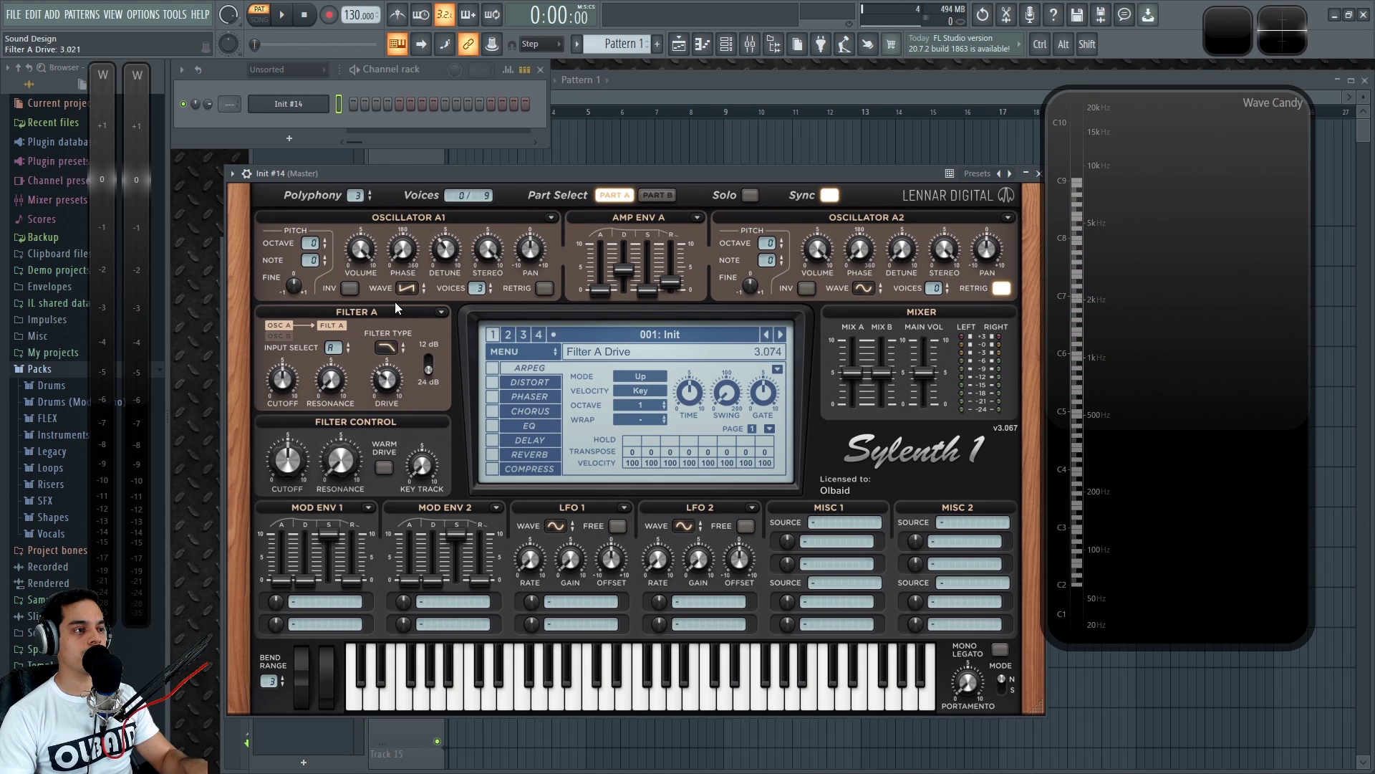
{"action": "left_click_drag", "start_coordinate": [387, 392], "coordinate": [387, 395]}
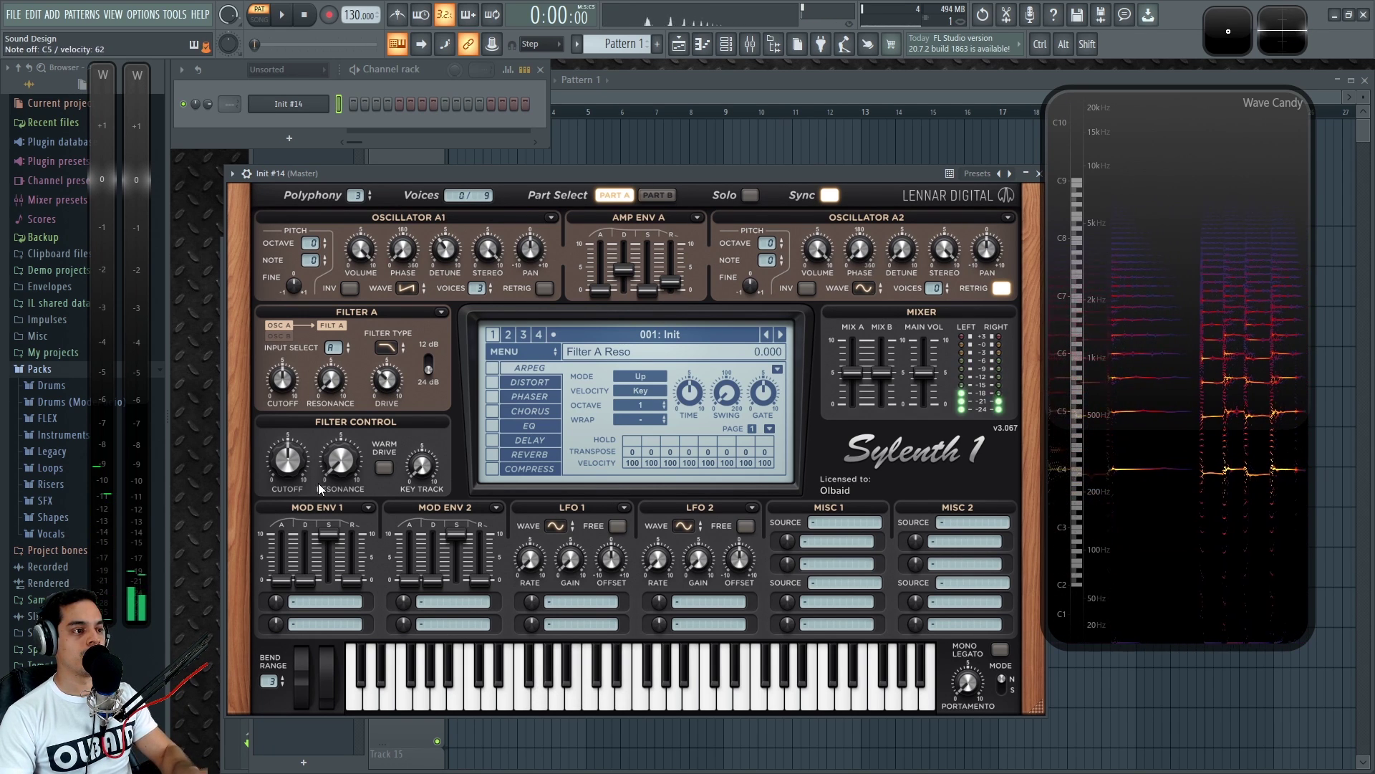
{"action": "left_click", "coordinate": [317, 603]}
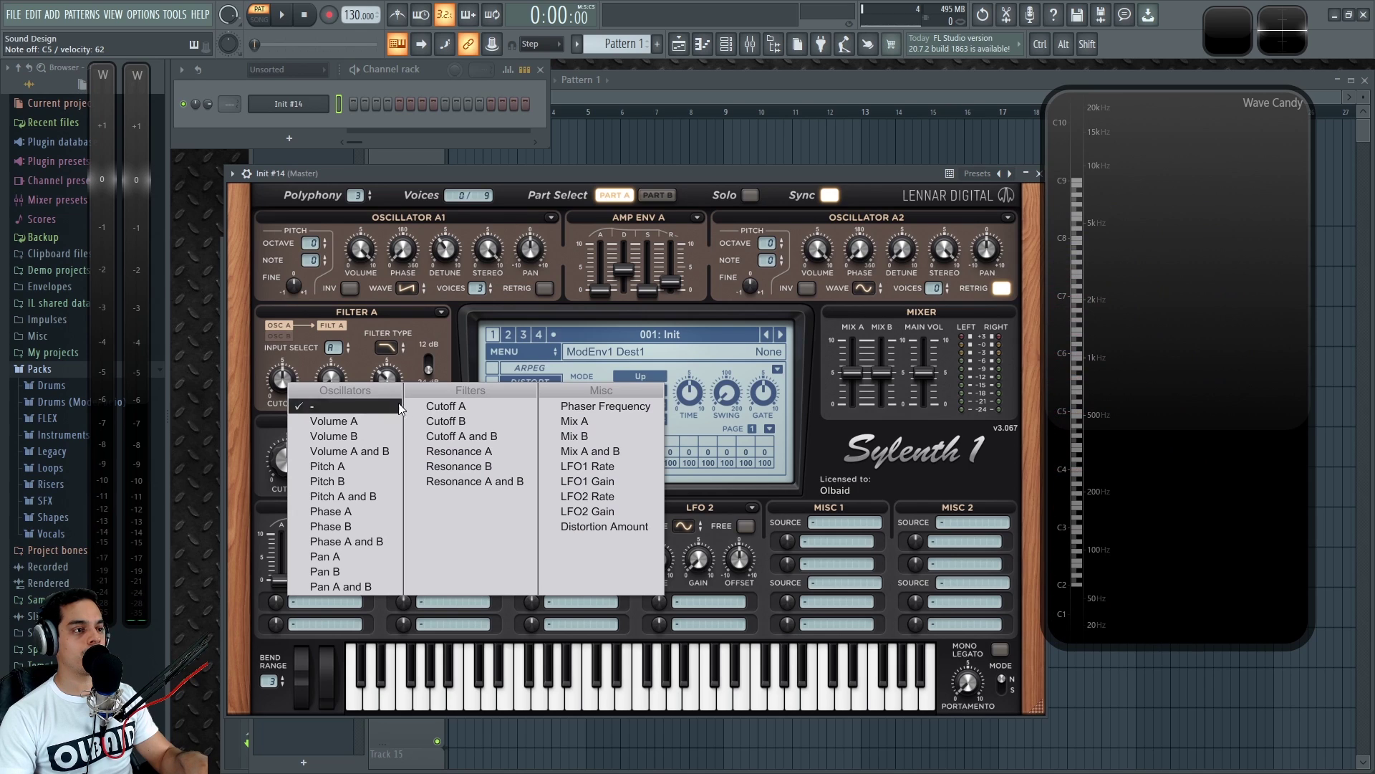
{"action": "left_click", "coordinate": [463, 406]}
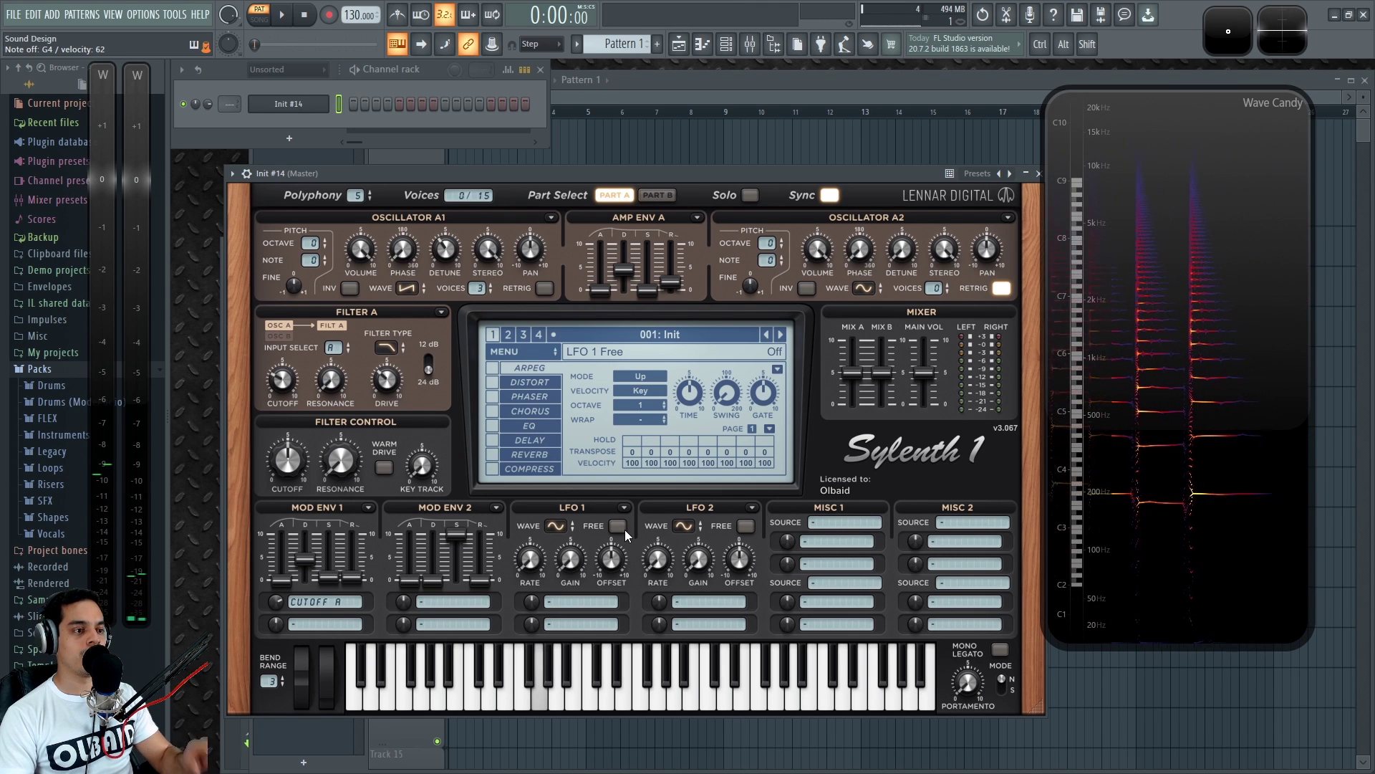
Assign LFO 1 to Pitch A and switch the LFO to free-running mode
{"action": "left_click", "coordinate": [559, 602]}
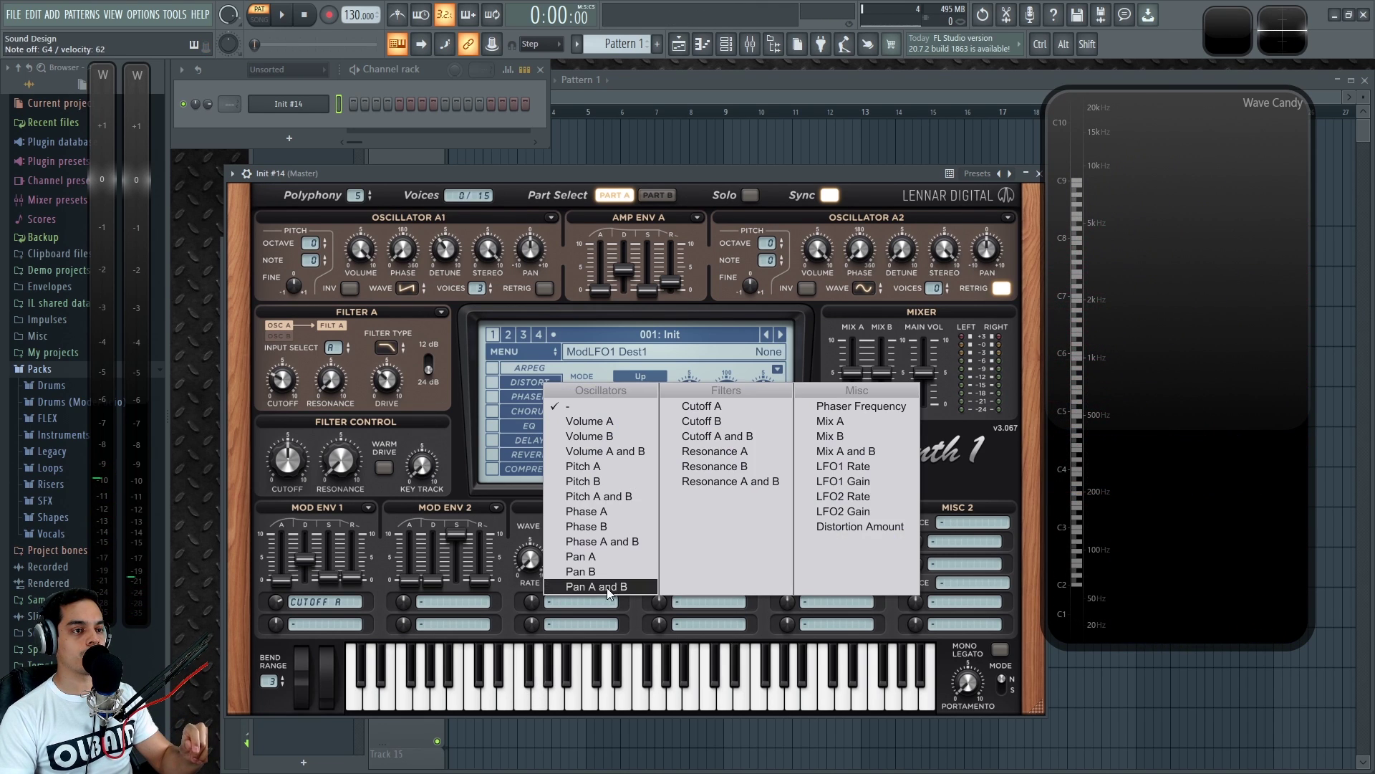
{"action": "left_click", "coordinate": [616, 468]}
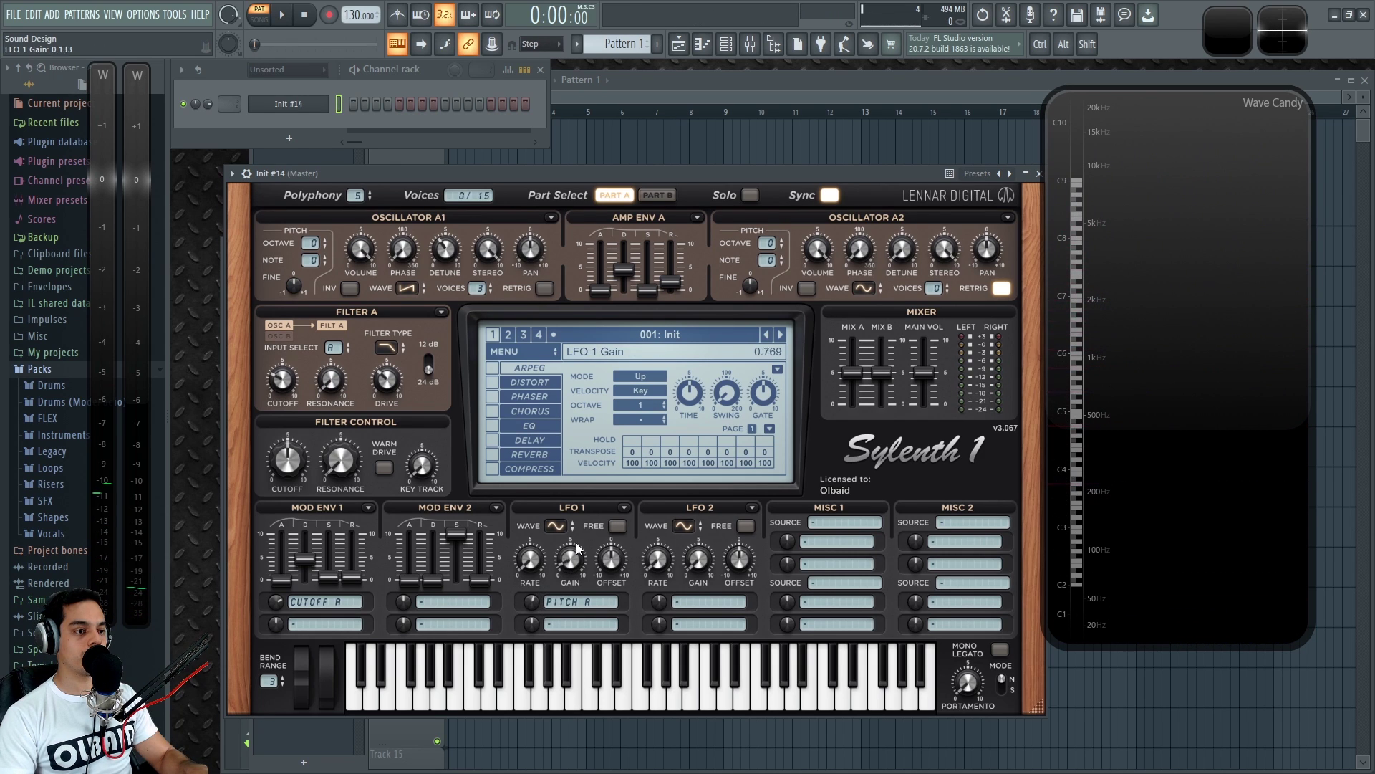
{"action": "left_click_drag", "start_coordinate": [543, 479], "coordinate": [543, 471]}
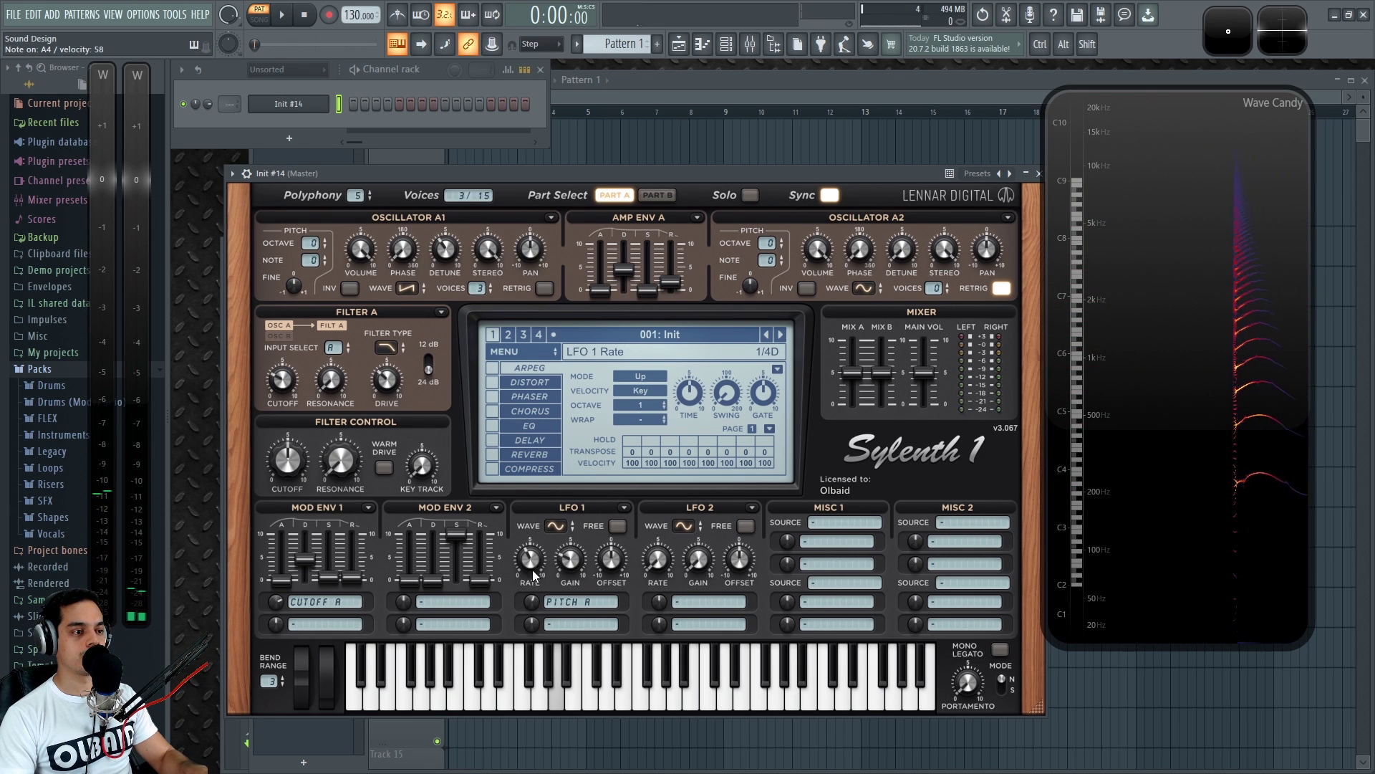
{"action": "left_click", "coordinate": [618, 526]}
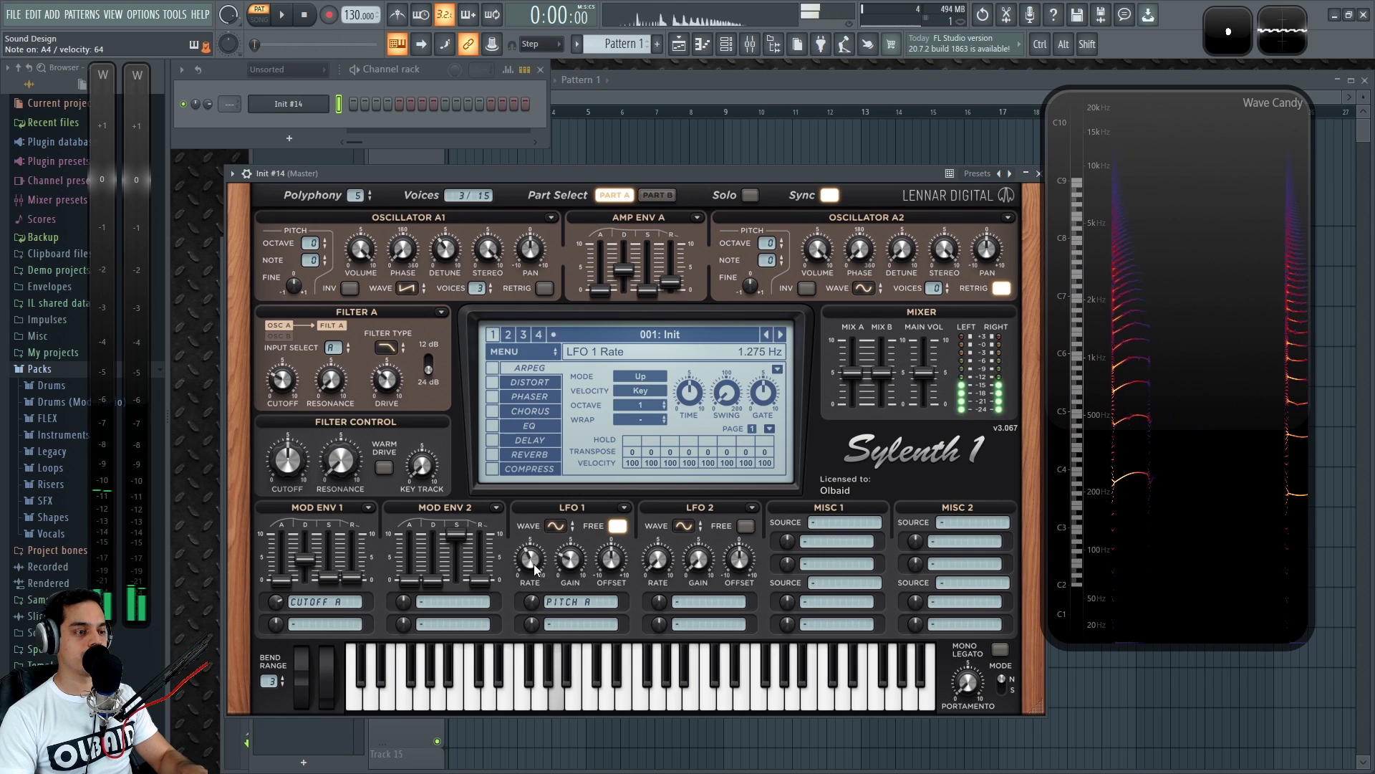
Try out different LFO 1 rates and raise its gain to about 5.2
{"action": "mouse_move", "coordinate": [534, 564]}
{"action": "left_mouse_down"}
{"action": "mouse_move", "coordinate": [539, 595]}
{"action": "mouse_move", "coordinate": [536, 535]}
{"action": "mouse_move", "coordinate": [552, 505]}
{"action": "mouse_move", "coordinate": [531, 568]}
{"action": "left_mouse_up"}
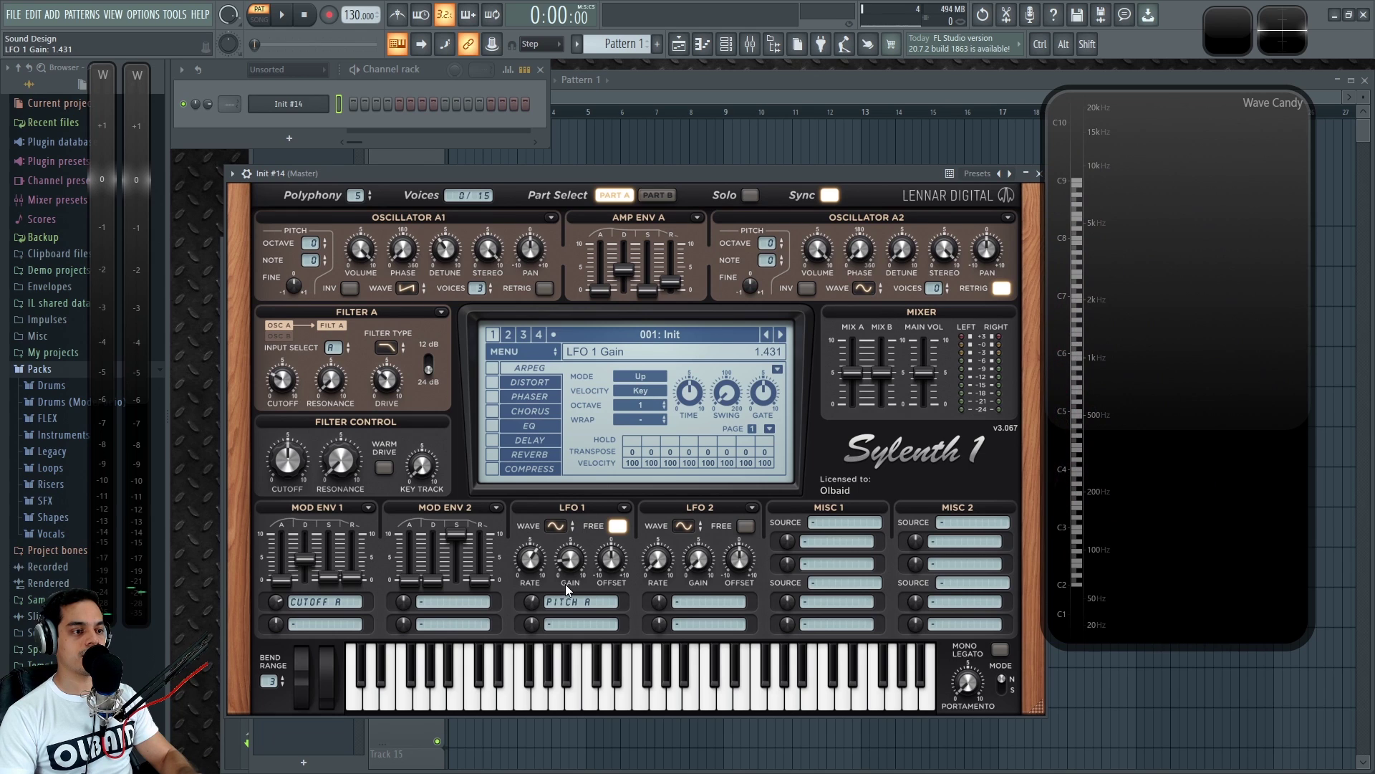
{"action": "left_click_drag", "start_coordinate": [566, 568], "coordinate": [567, 582]}
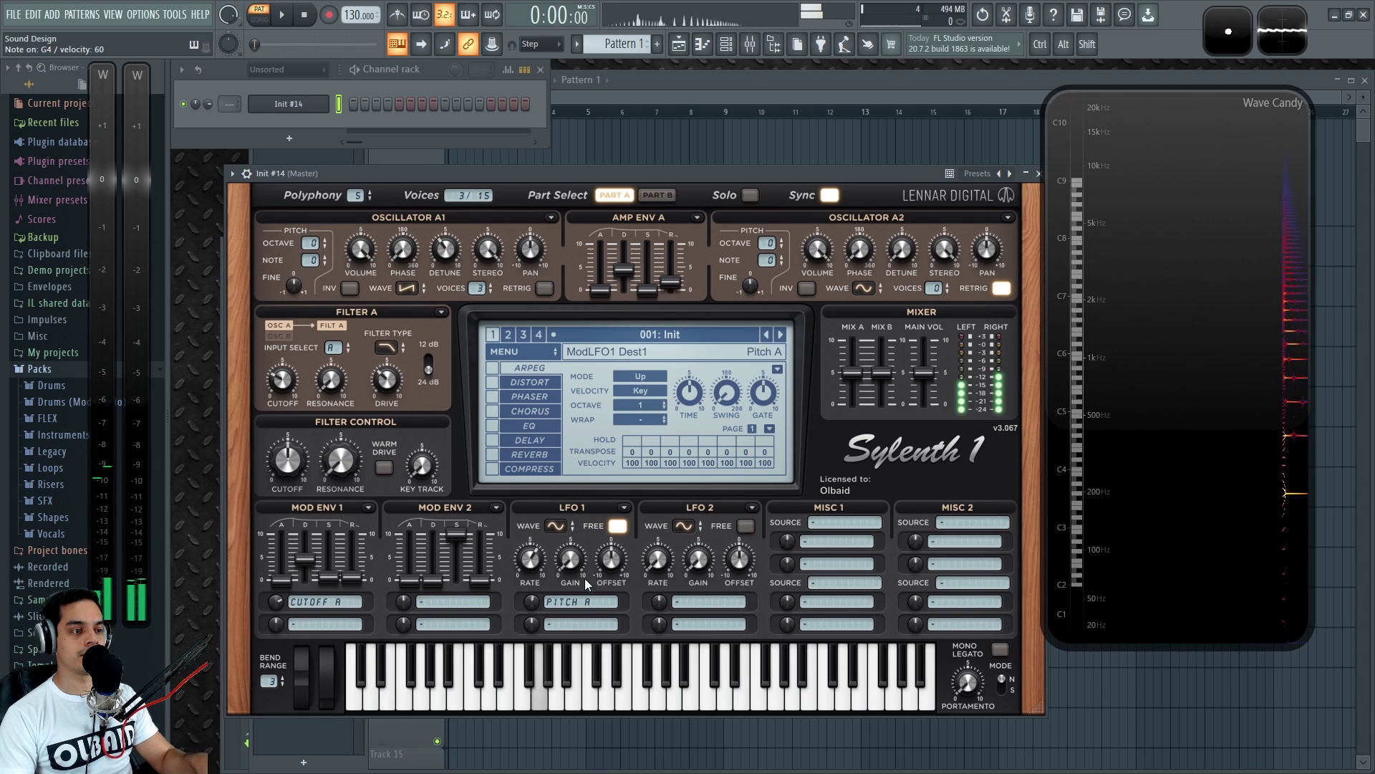
{"action": "left_click_drag", "start_coordinate": [570, 560], "coordinate": [567, 506]}
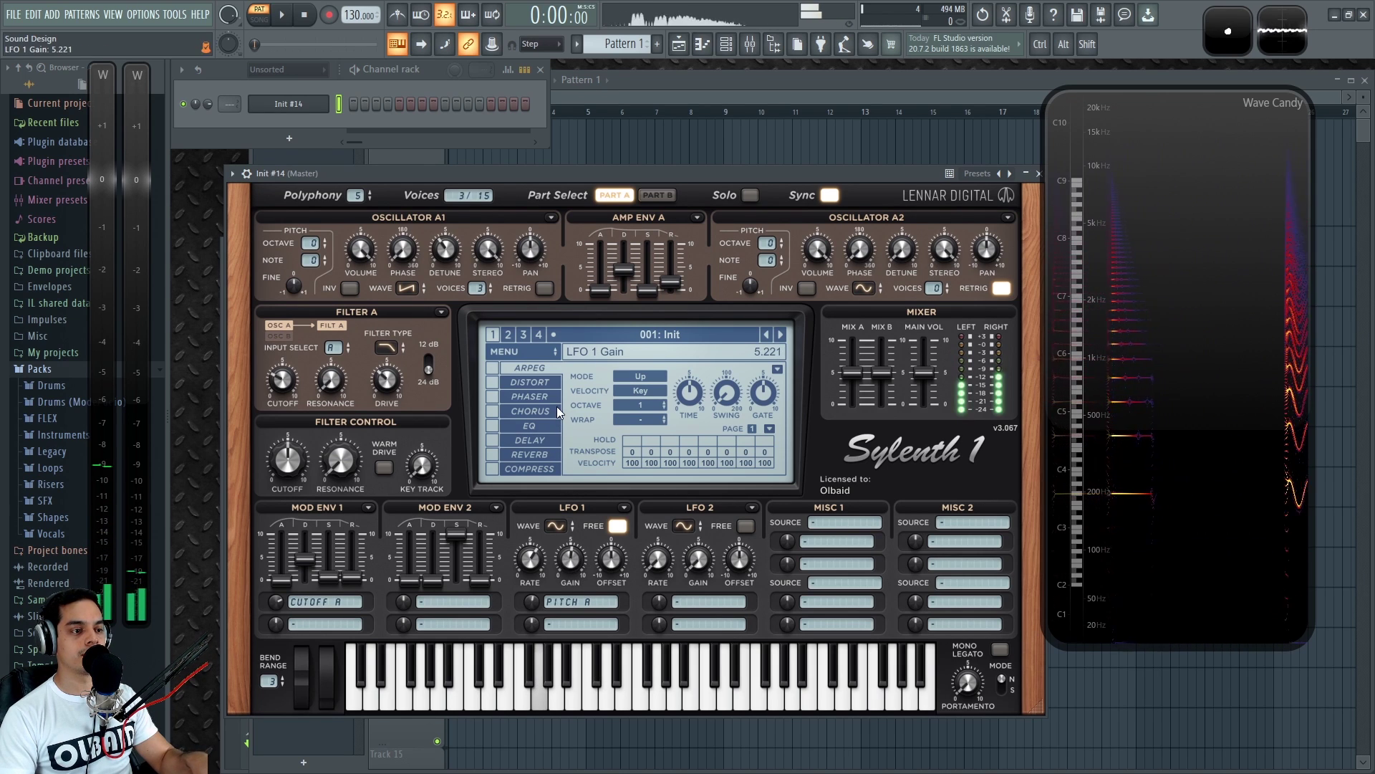
Assign Mod Env 2 to LFO1 Gain, raising the envelope's decay and giving it a small positive modulation amount
{"action": "left_click", "coordinate": [440, 604]}
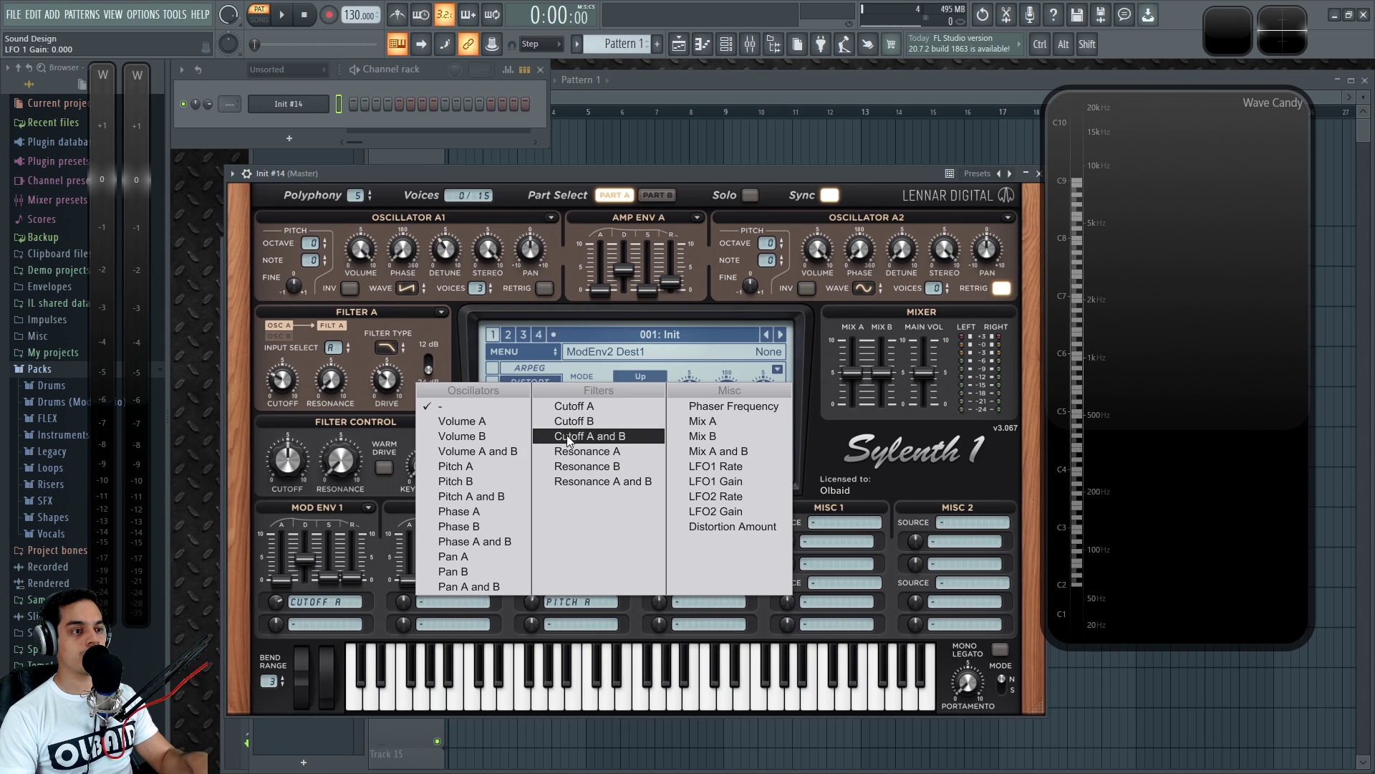
{"action": "left_click", "coordinate": [714, 481]}
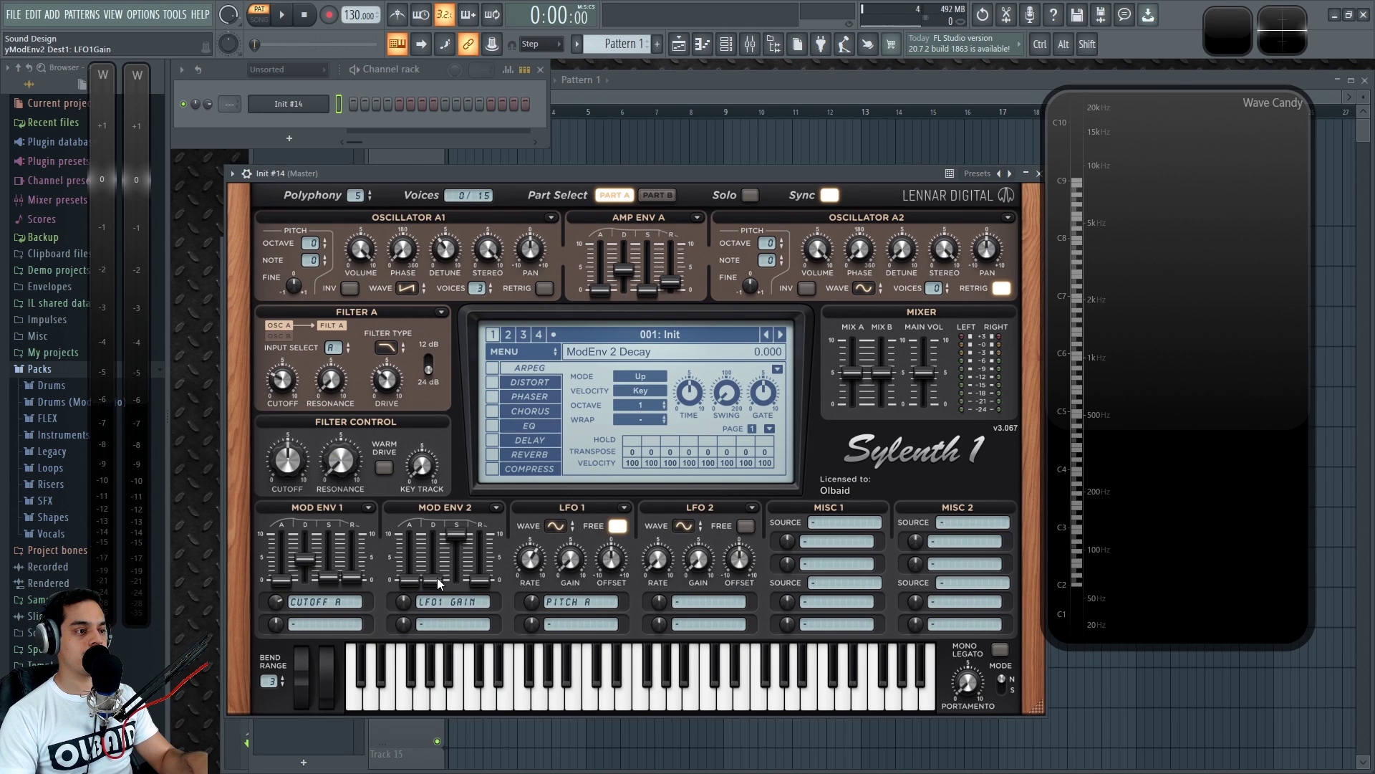
{"action": "left_click_drag", "start_coordinate": [435, 579], "coordinate": [436, 558]}
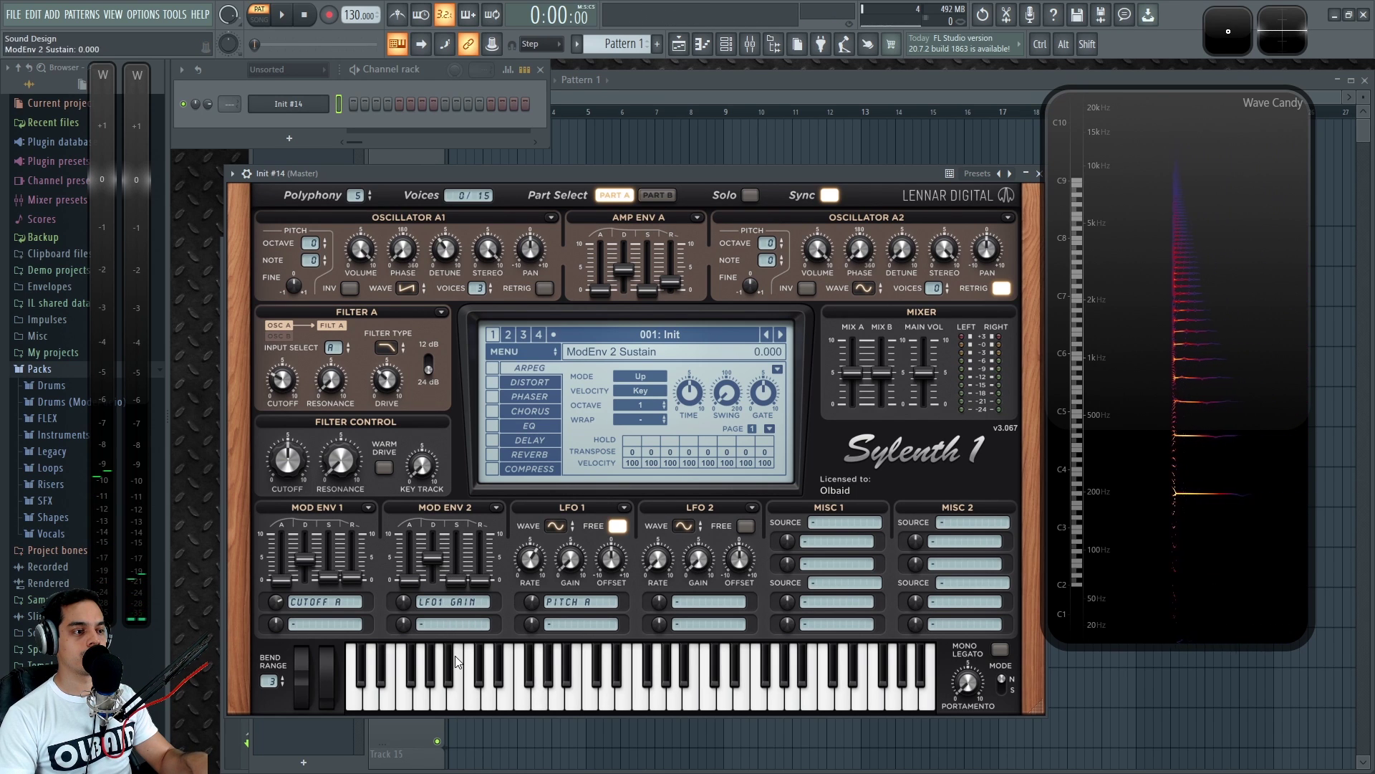
{"action": "left_click_drag", "start_coordinate": [405, 601], "coordinate": [410, 566]}
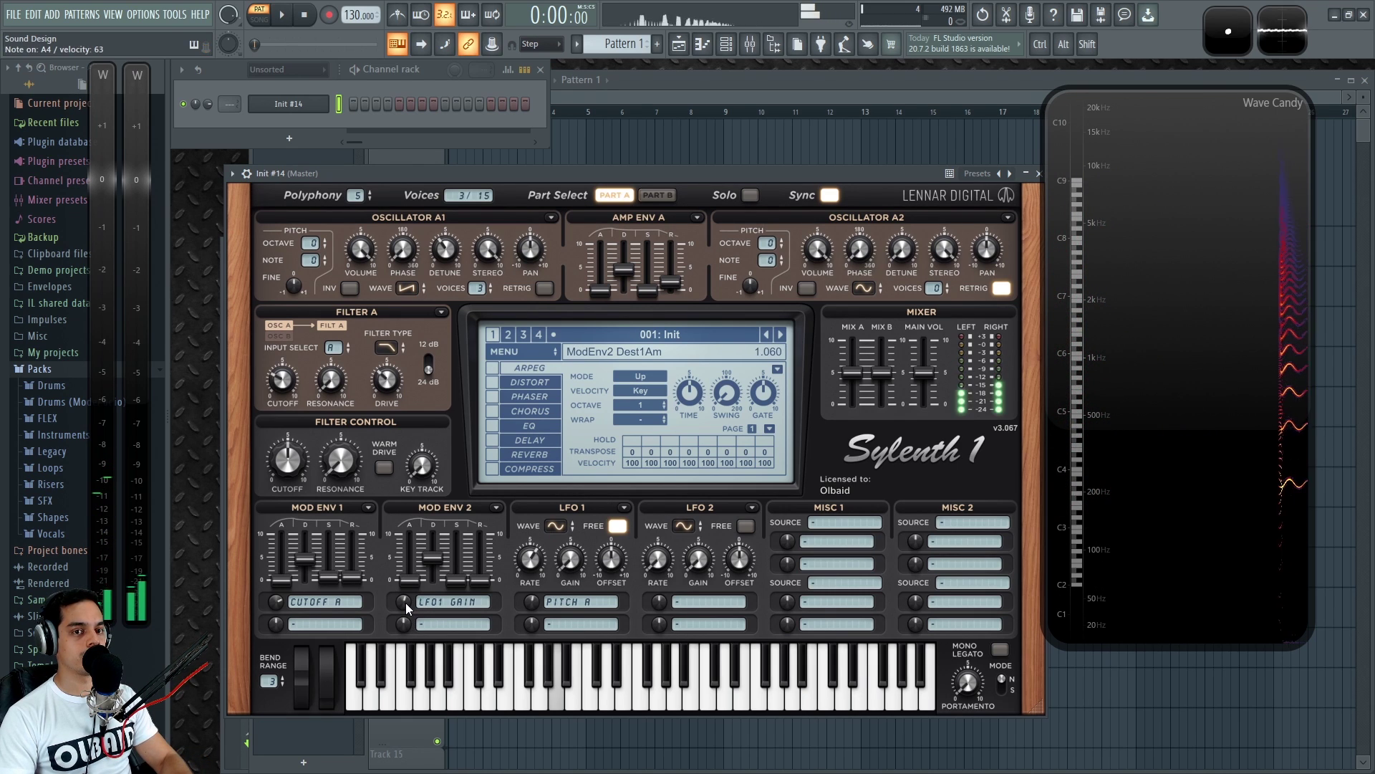
{"action": "left_click_drag", "start_coordinate": [406, 603], "coordinate": [405, 607]}
Set the LFO 1 rate to about 10.7 Hz and fine-tune the Mod Env 2 decay
{"action": "left_click_drag", "start_coordinate": [531, 558], "coordinate": [535, 562]}
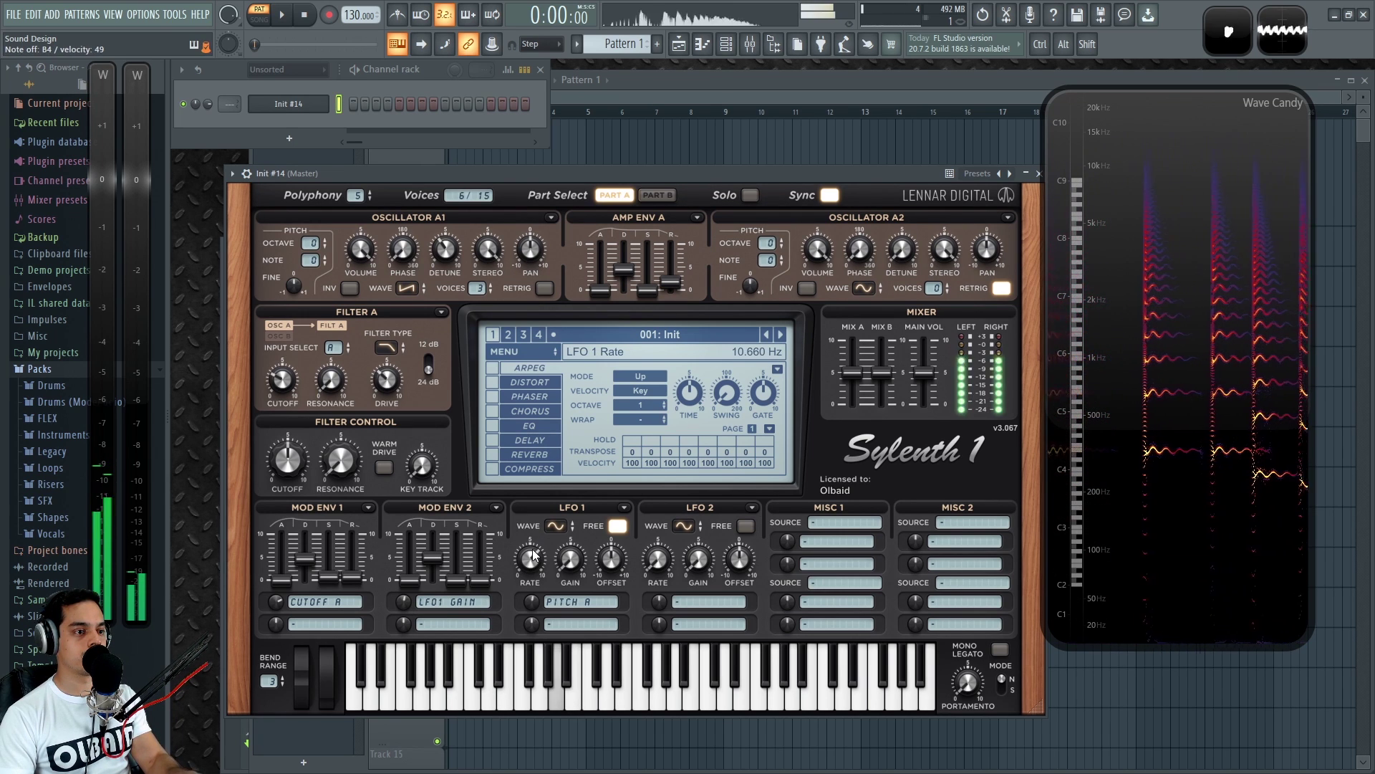
{"action": "left_click_drag", "start_coordinate": [437, 561], "coordinate": [437, 577]}
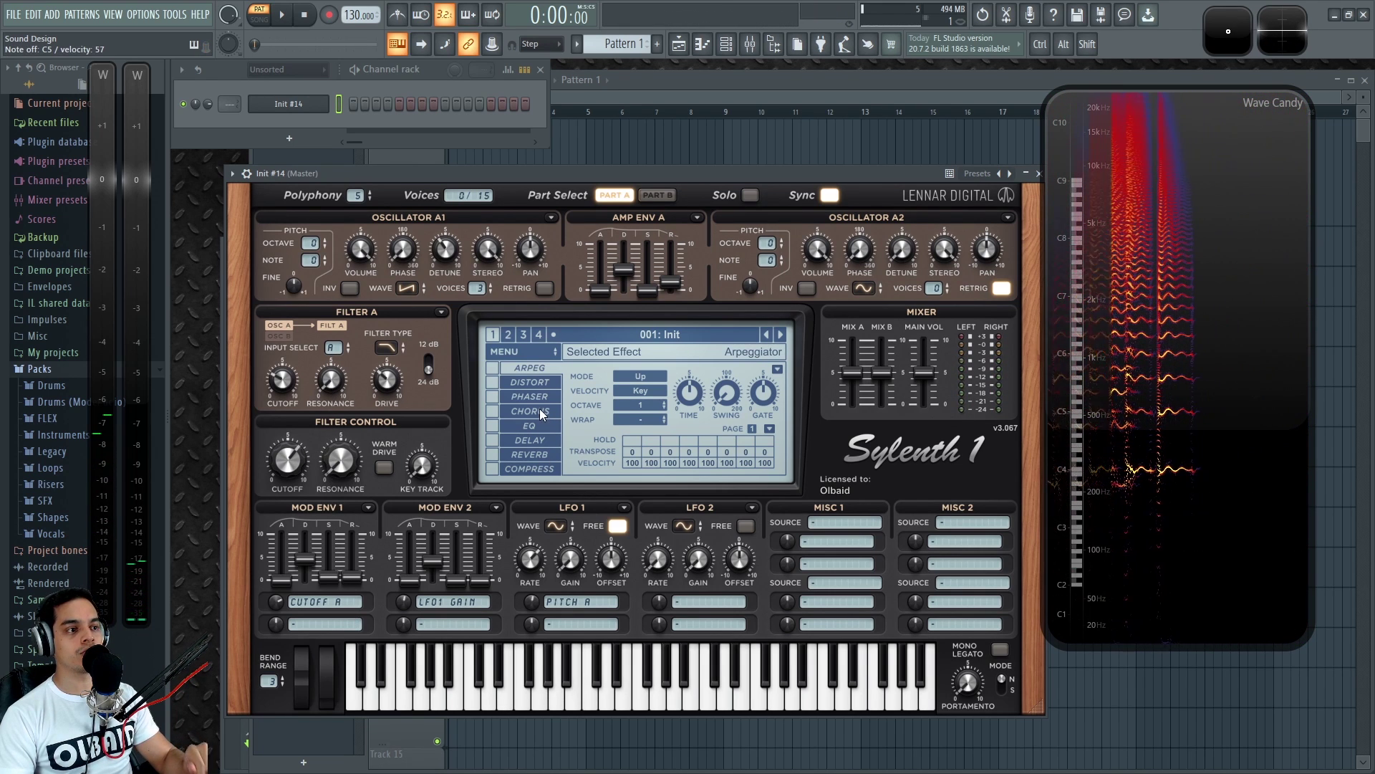
Enable the delay and reverb effects and show the reverb settings
{"action": "left_click", "coordinate": [534, 440]}
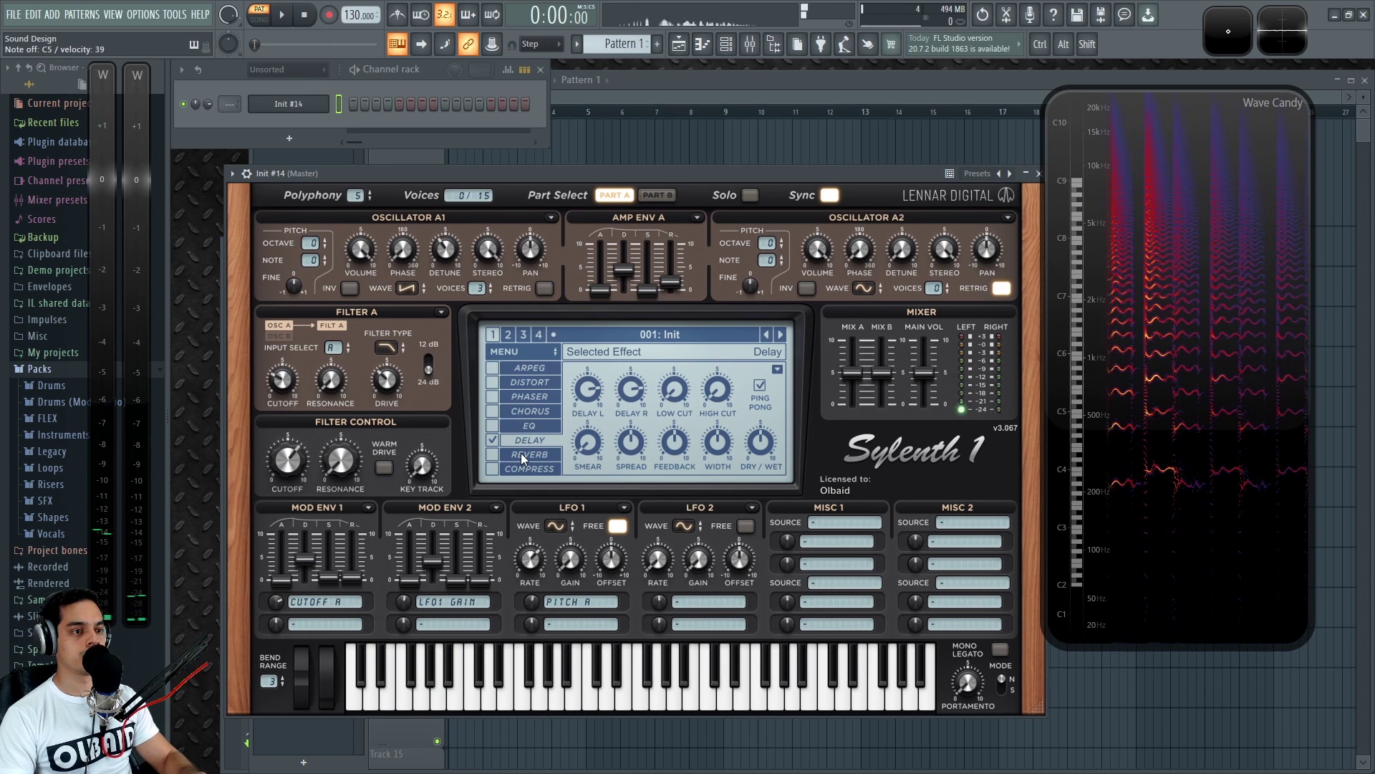
{"action": "left_click", "coordinate": [494, 454]}
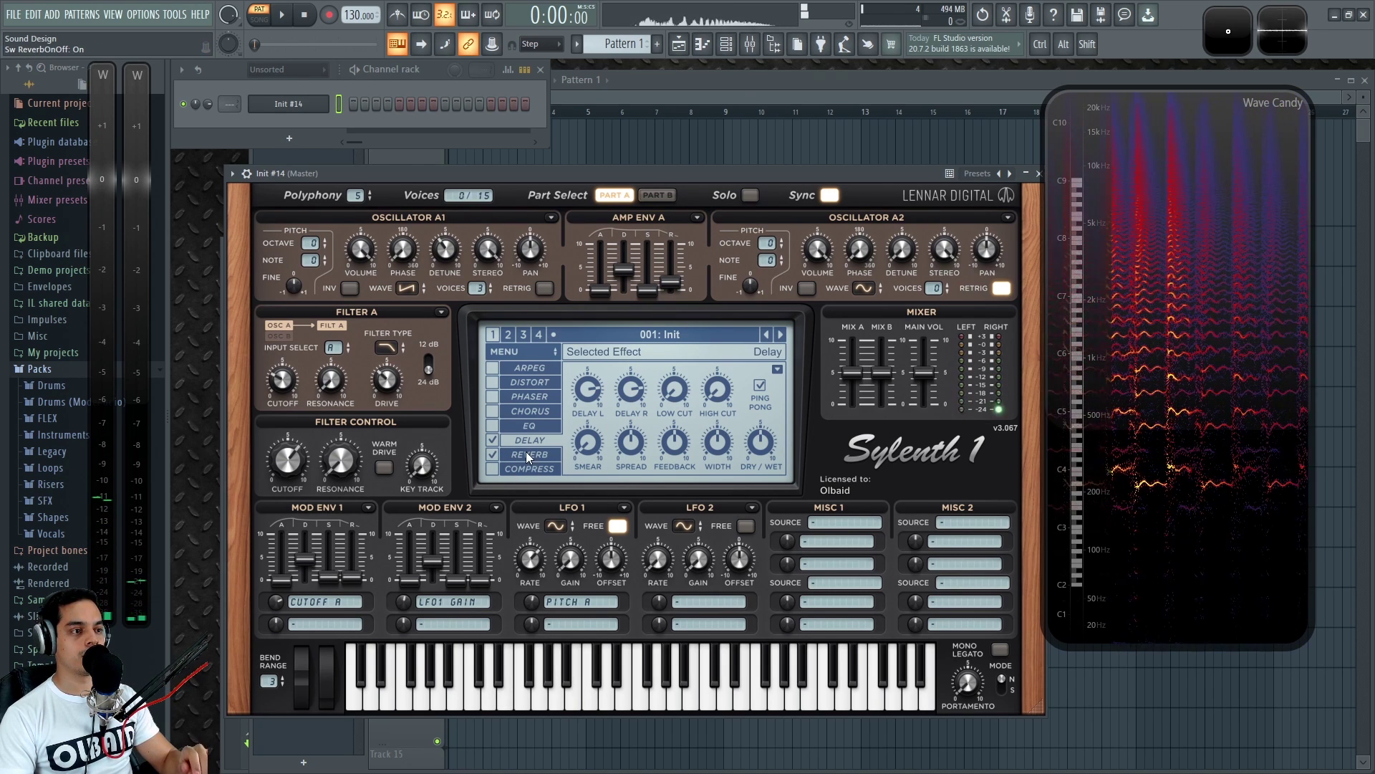
{"action": "left_click", "coordinate": [527, 454]}
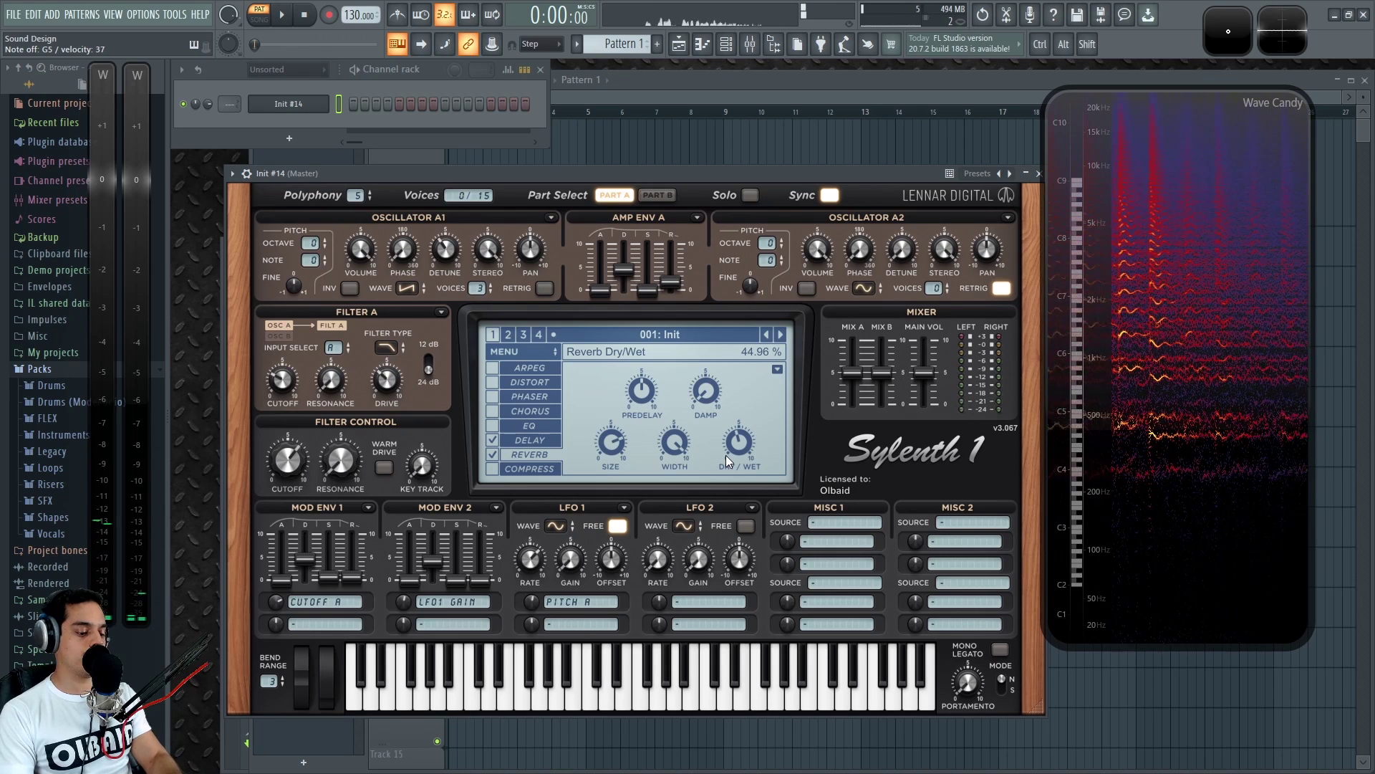
Sweep the Filter Control cutoff and raise the resonance of Filter A
{"action": "left_click_drag", "start_coordinate": [285, 449], "coordinate": [317, 589]}
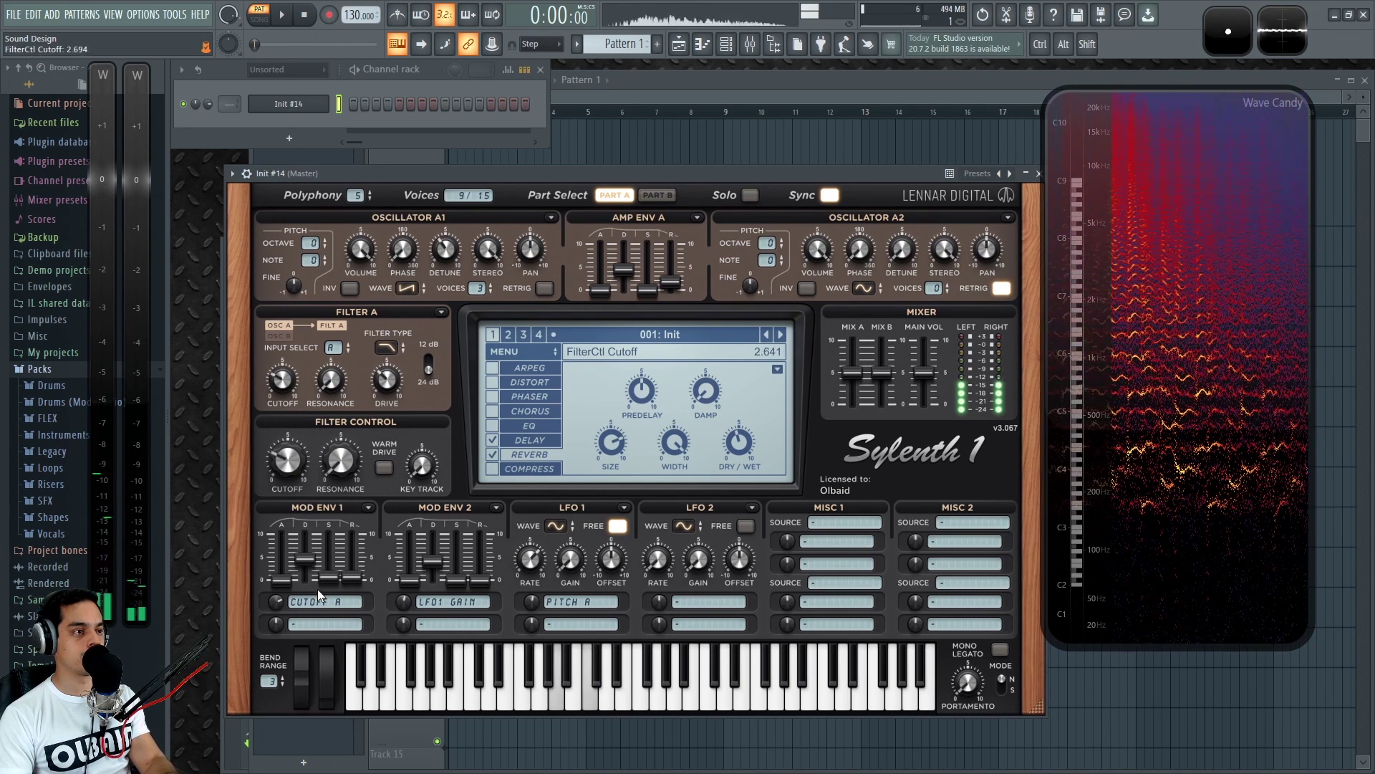
{"action": "left_click", "coordinate": [330, 380]}
{"action": "left_click_drag", "start_coordinate": [340, 370], "coordinate": [346, 353]}
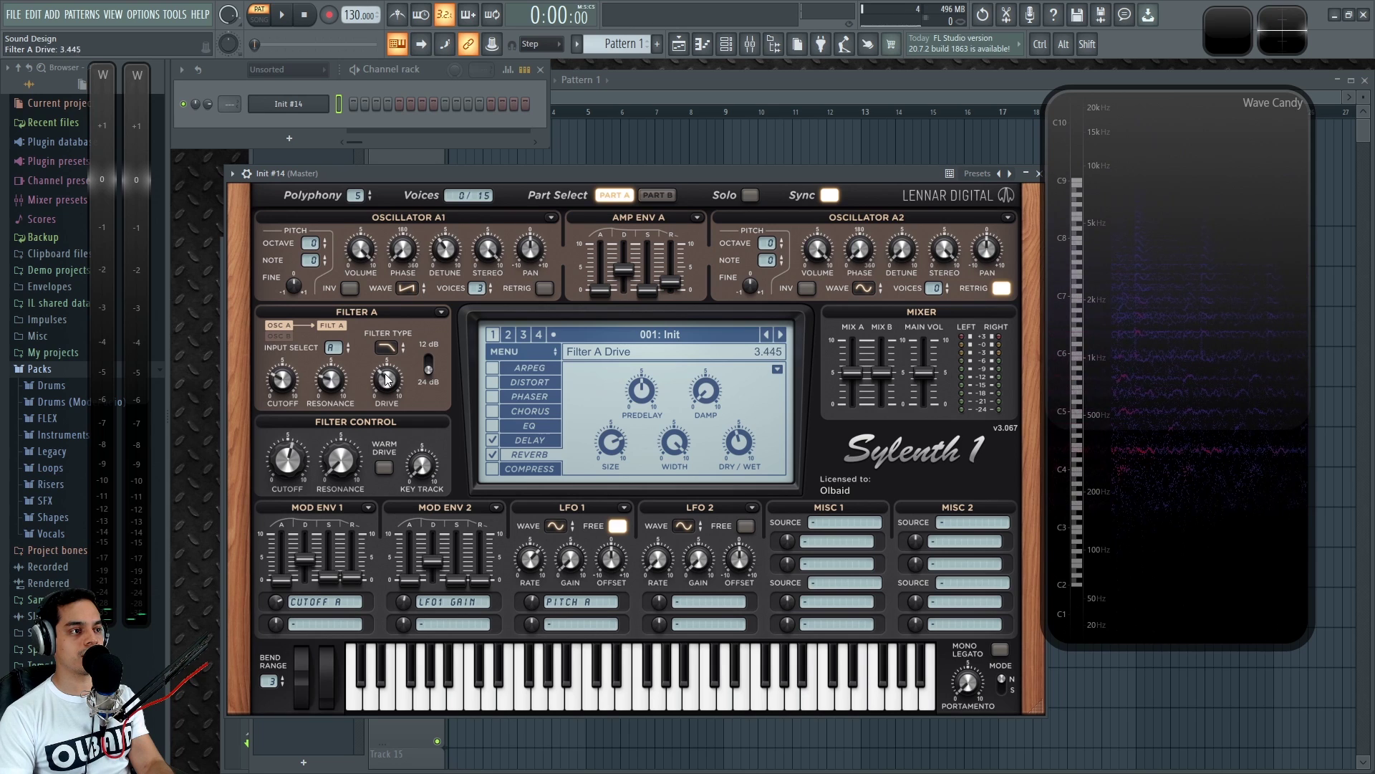
Increase the drive of Filter A and turn on Warm Drive while sweeping the Filter Control cutoff
{"action": "left_click_drag", "start_coordinate": [293, 453], "coordinate": [314, 358]}
{"action": "left_click_drag", "start_coordinate": [392, 386], "coordinate": [397, 363]}
{"action": "left_click_drag", "start_coordinate": [297, 451], "coordinate": [305, 657]}
{"action": "left_click", "coordinate": [384, 467]}
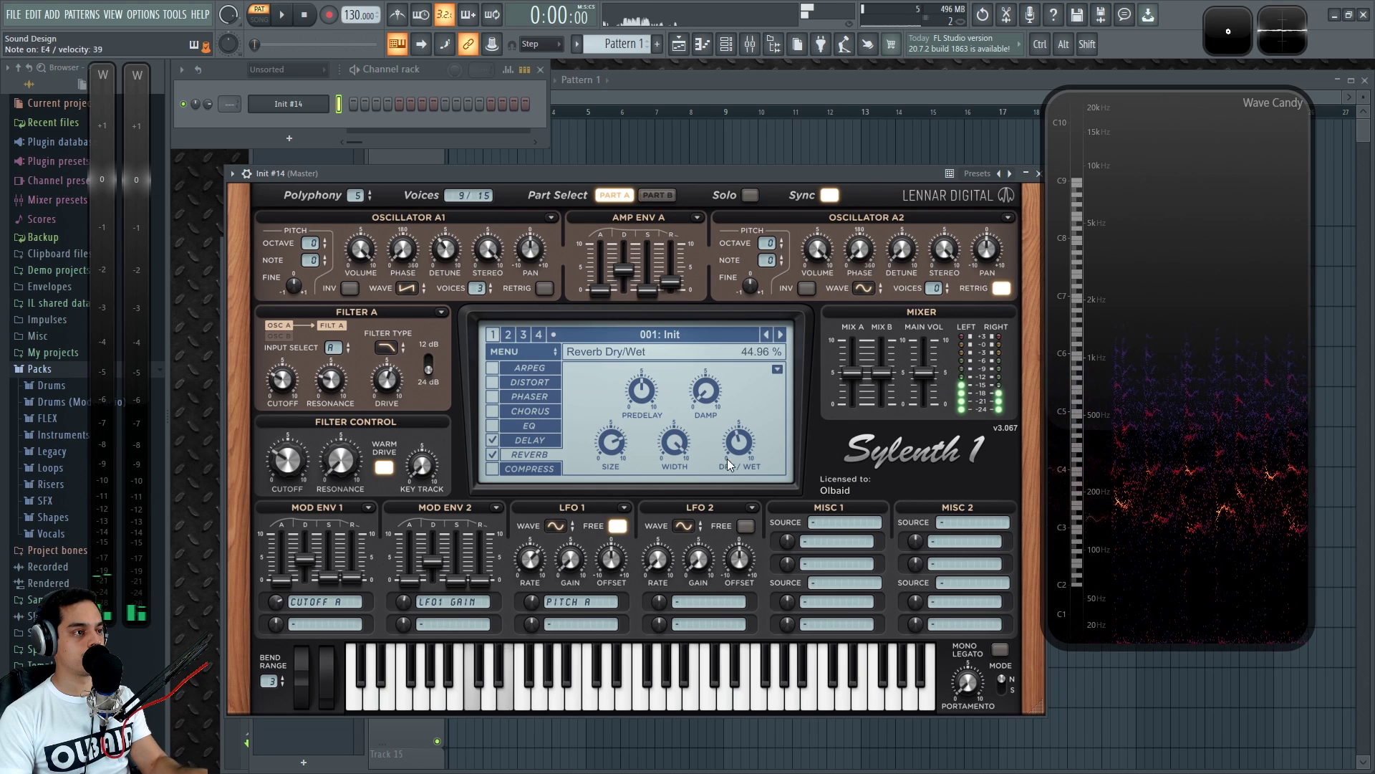
{"action": "mouse_move", "coordinate": [291, 428]}
{"action": "left_mouse_down"}
{"action": "mouse_move", "coordinate": [309, 345]}
{"action": "mouse_move", "coordinate": [308, 440]}
{"action": "left_mouse_up"}
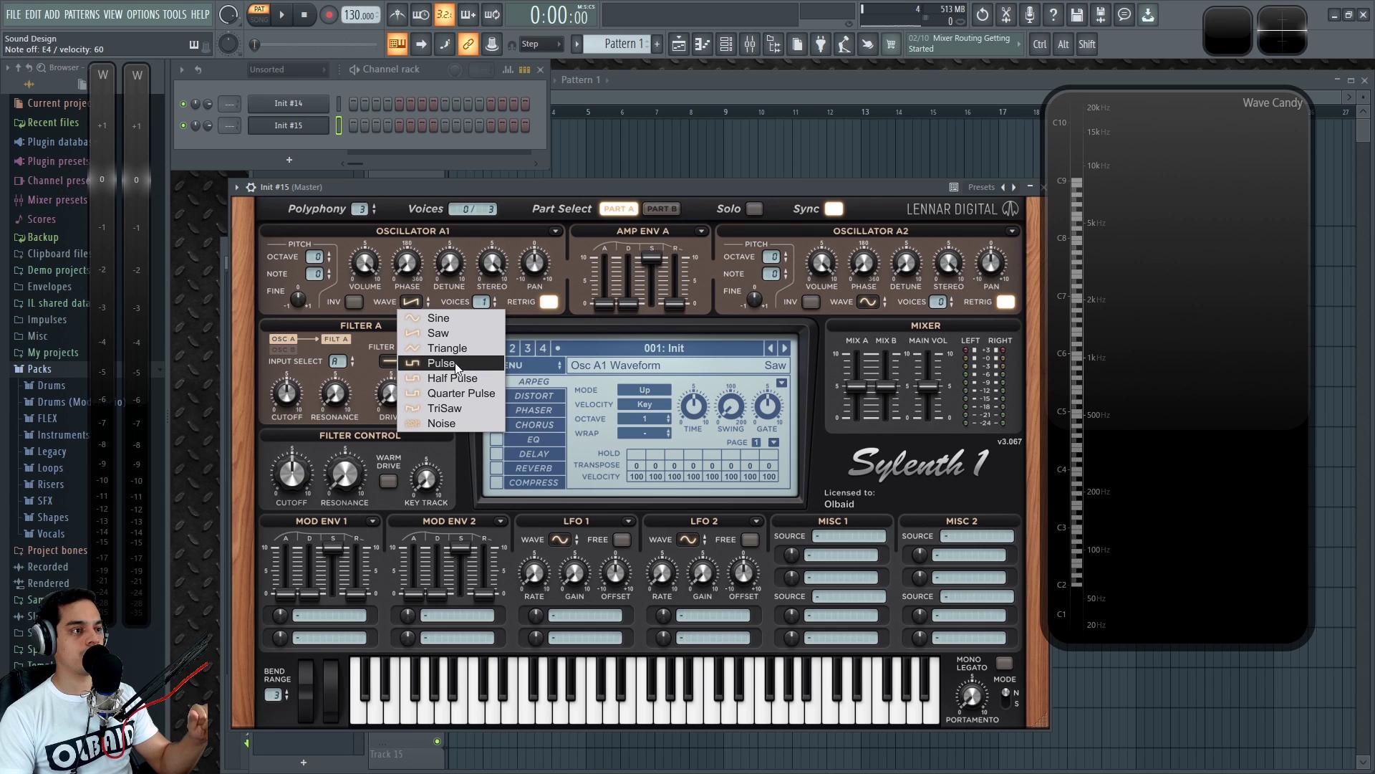
Set the Oscillator A1 waveform of the Init #15 synth to Quarter Pulse
{"action": "left_click", "coordinate": [483, 394]}
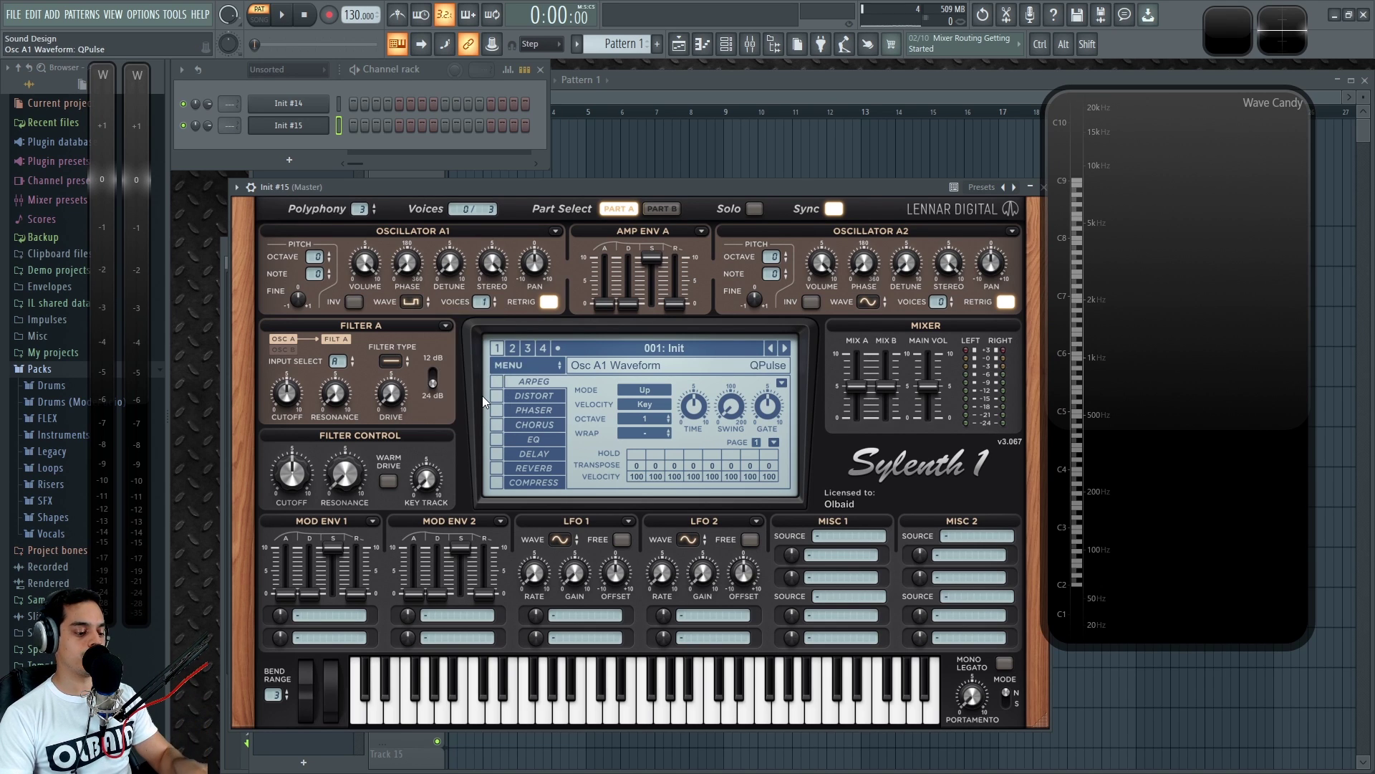
Audition the Half Pulse waveform on Oscillator A1 of the Init #15 synth and return it to Quarter Pulse
{"action": "left_click", "coordinate": [414, 302]}
{"action": "left_click", "coordinate": [430, 367]}
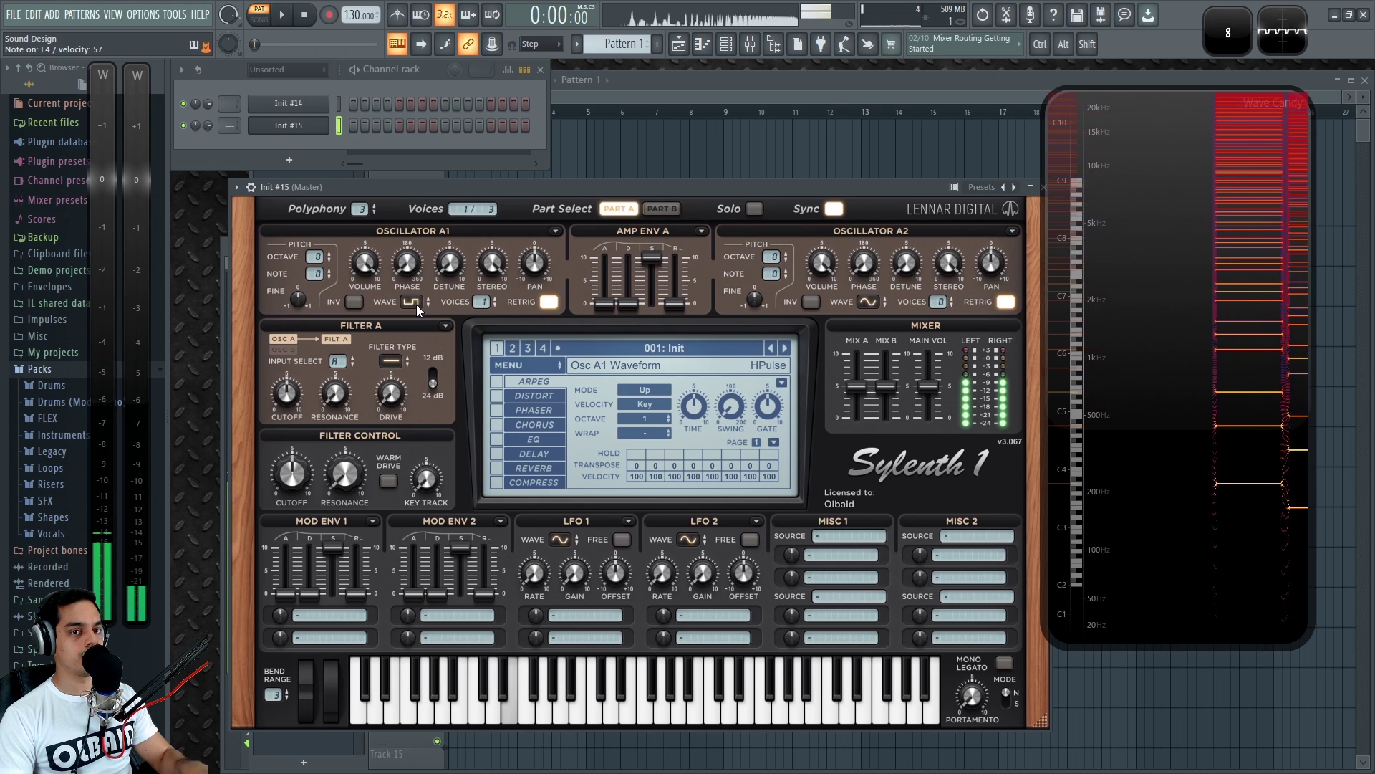
{"action": "left_click", "coordinate": [414, 302]}
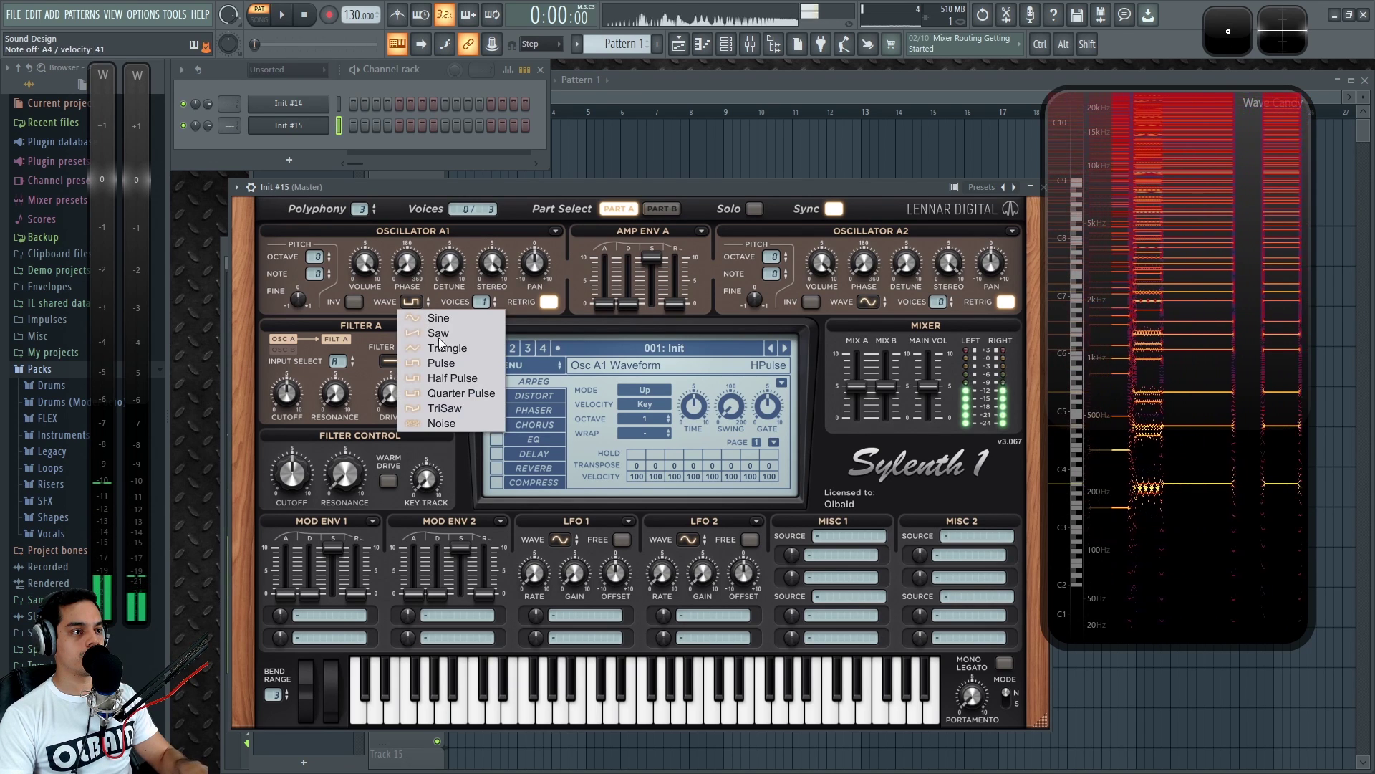
{"action": "left_click", "coordinate": [458, 394]}
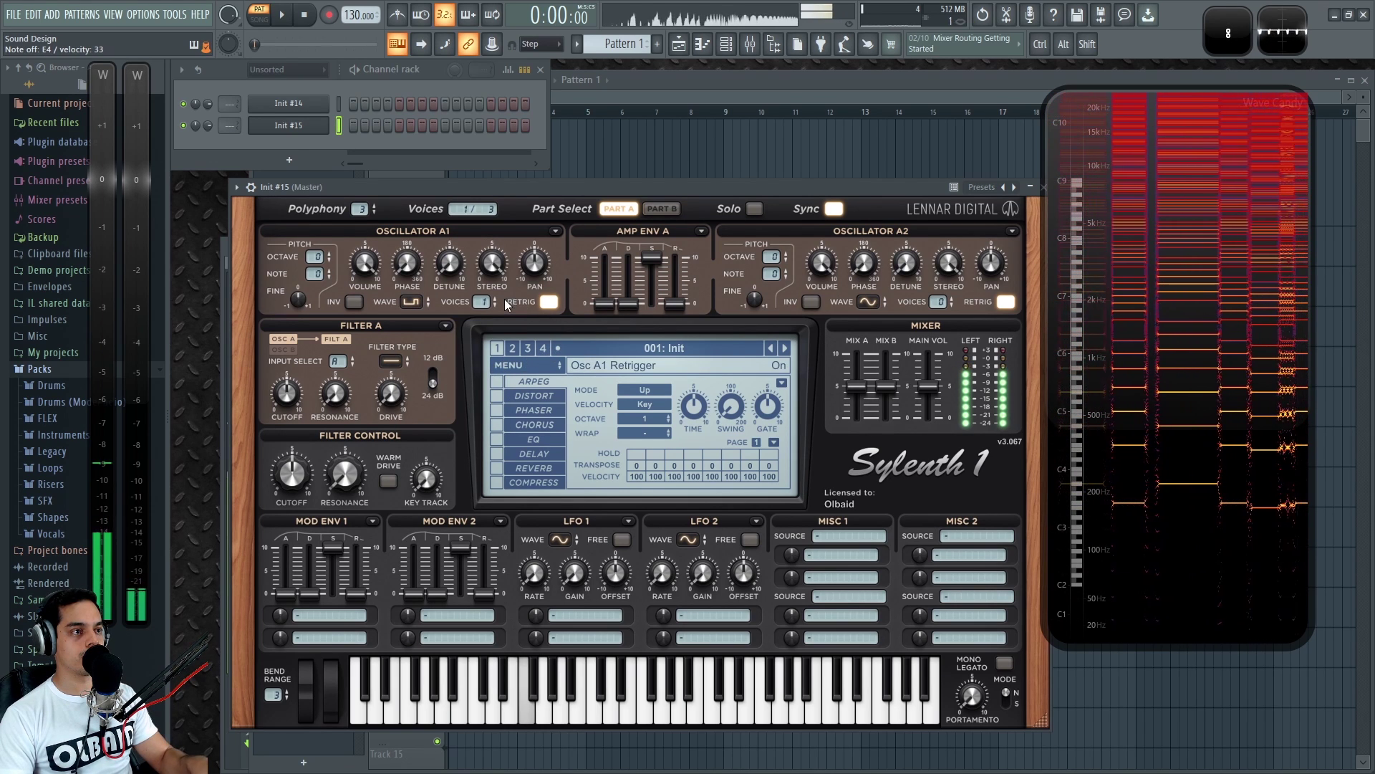
Shape Amp Env A with a raised decay, a sustain of about 1.9 and a release of about 3.7
{"action": "left_click_drag", "start_coordinate": [630, 306], "coordinate": [635, 179]}
{"action": "left_click_drag", "start_coordinate": [650, 366], "coordinate": [651, 464]}
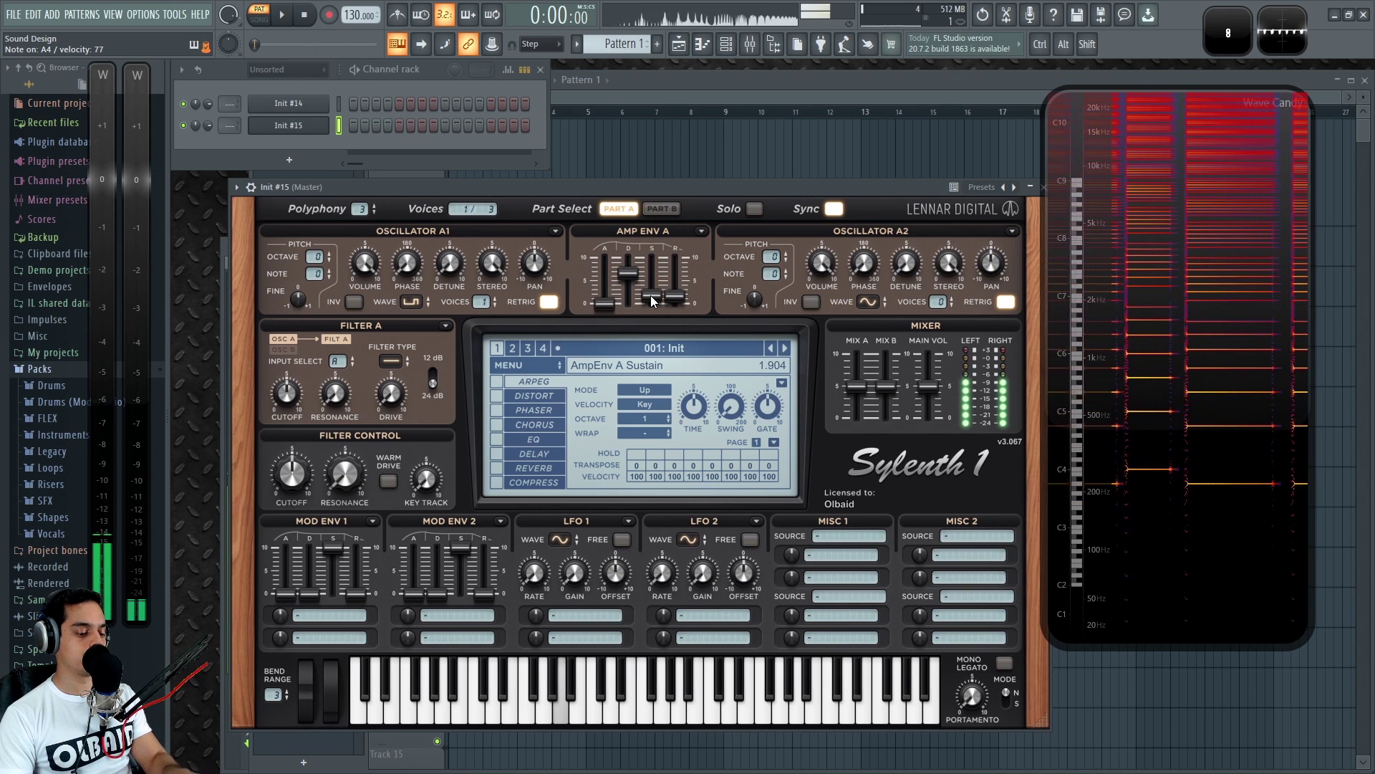
{"action": "left_click", "coordinate": [633, 278]}
{"action": "left_click_drag", "start_coordinate": [632, 278], "coordinate": [633, 282]}
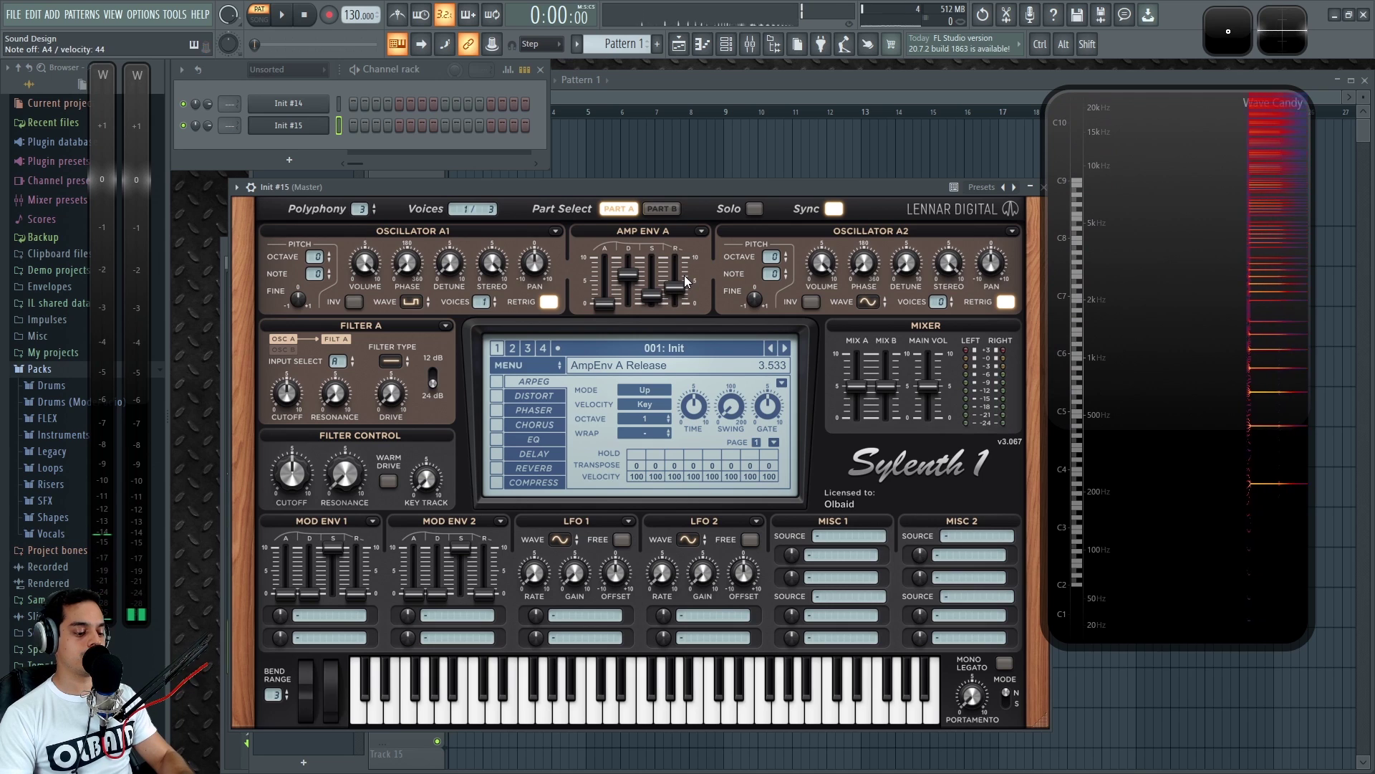
{"action": "left_click_drag", "start_coordinate": [674, 288], "coordinate": [674, 287]}
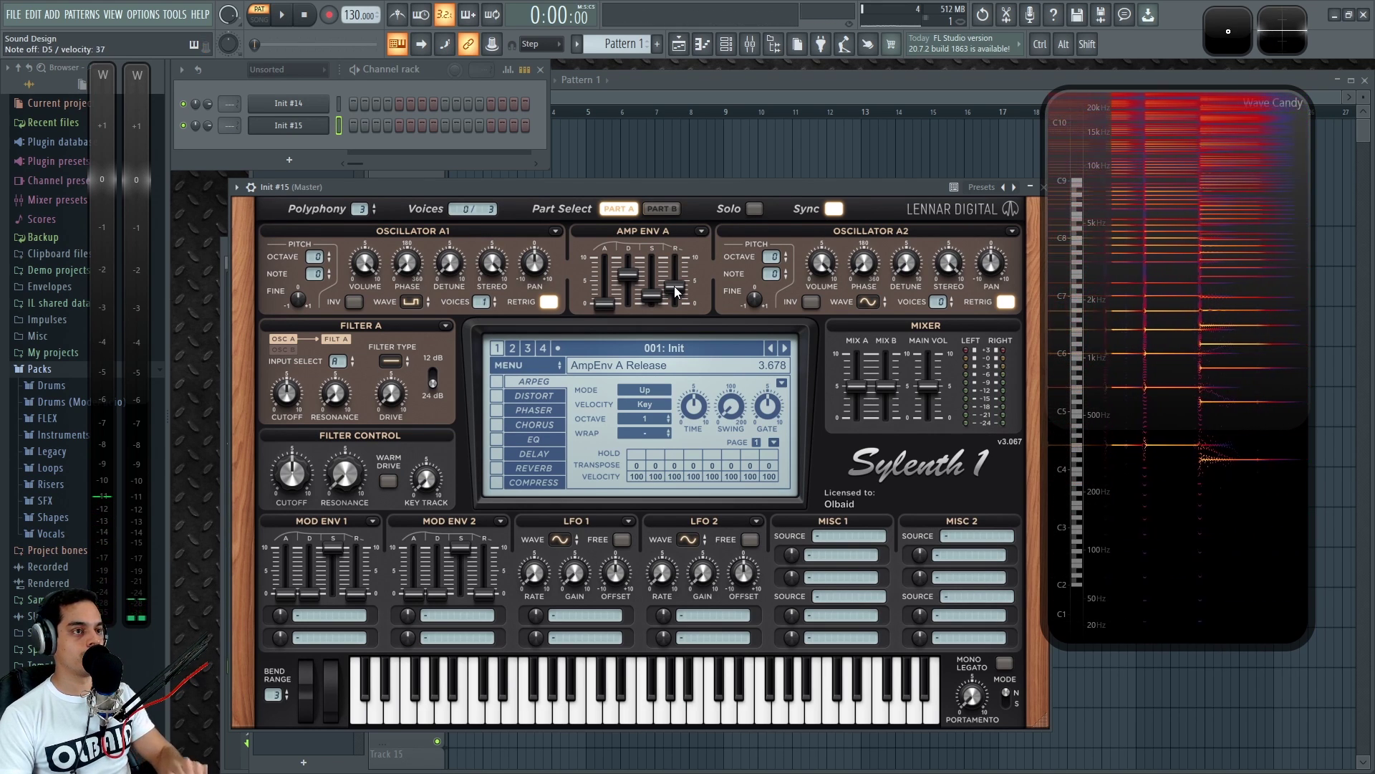
Give Oscillator A1 two voices with a detune of about 2.5, and turn off its retrigger after comparing both states
{"action": "left_click", "coordinate": [494, 298]}
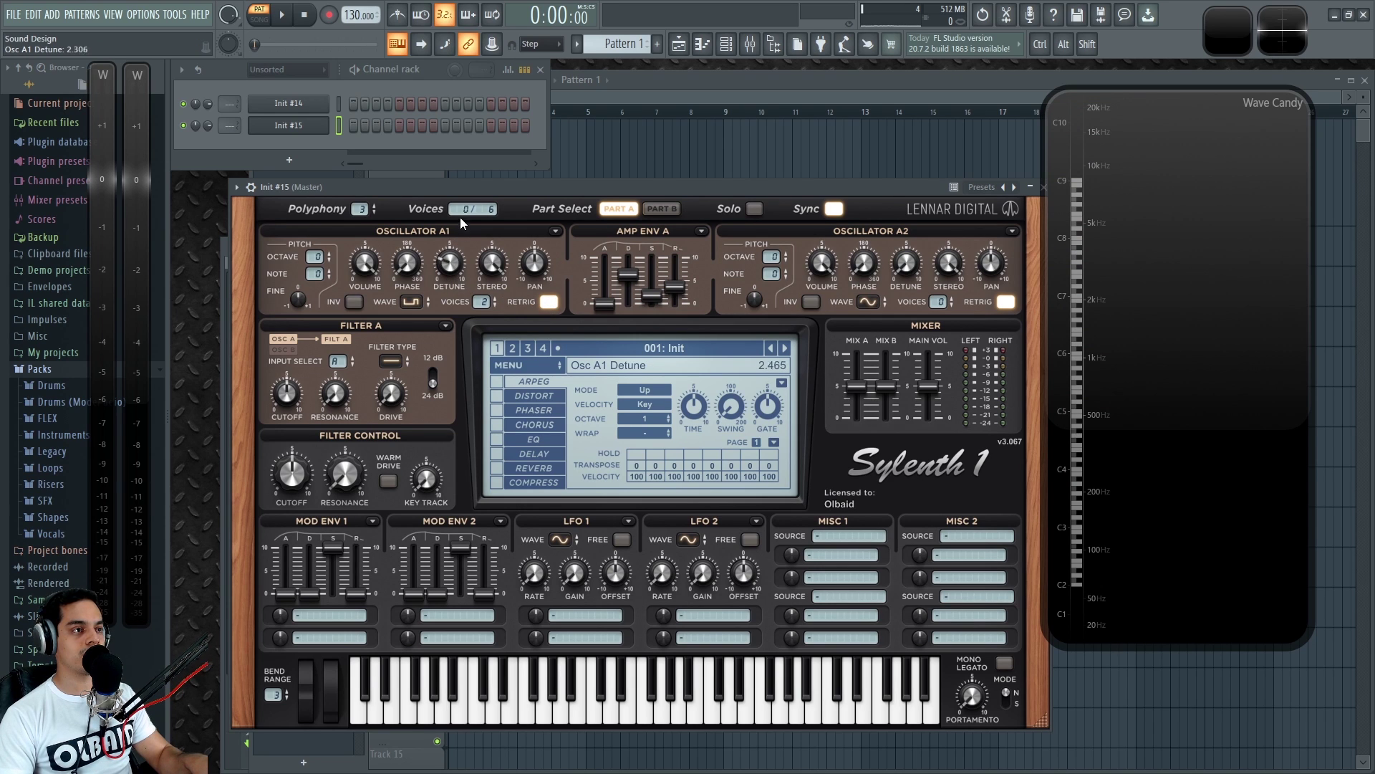
{"action": "left_click", "coordinate": [548, 302]}
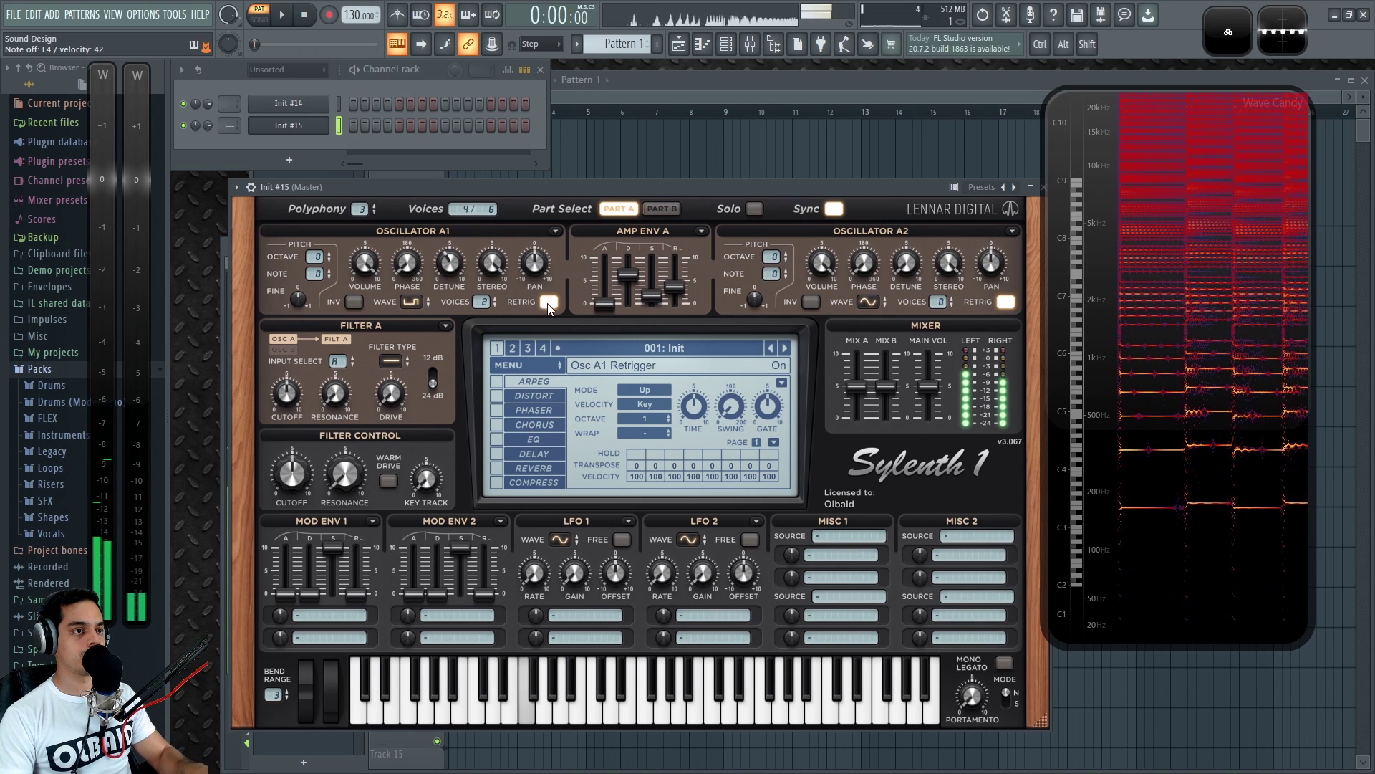
{"action": "left_click", "coordinate": [549, 302]}
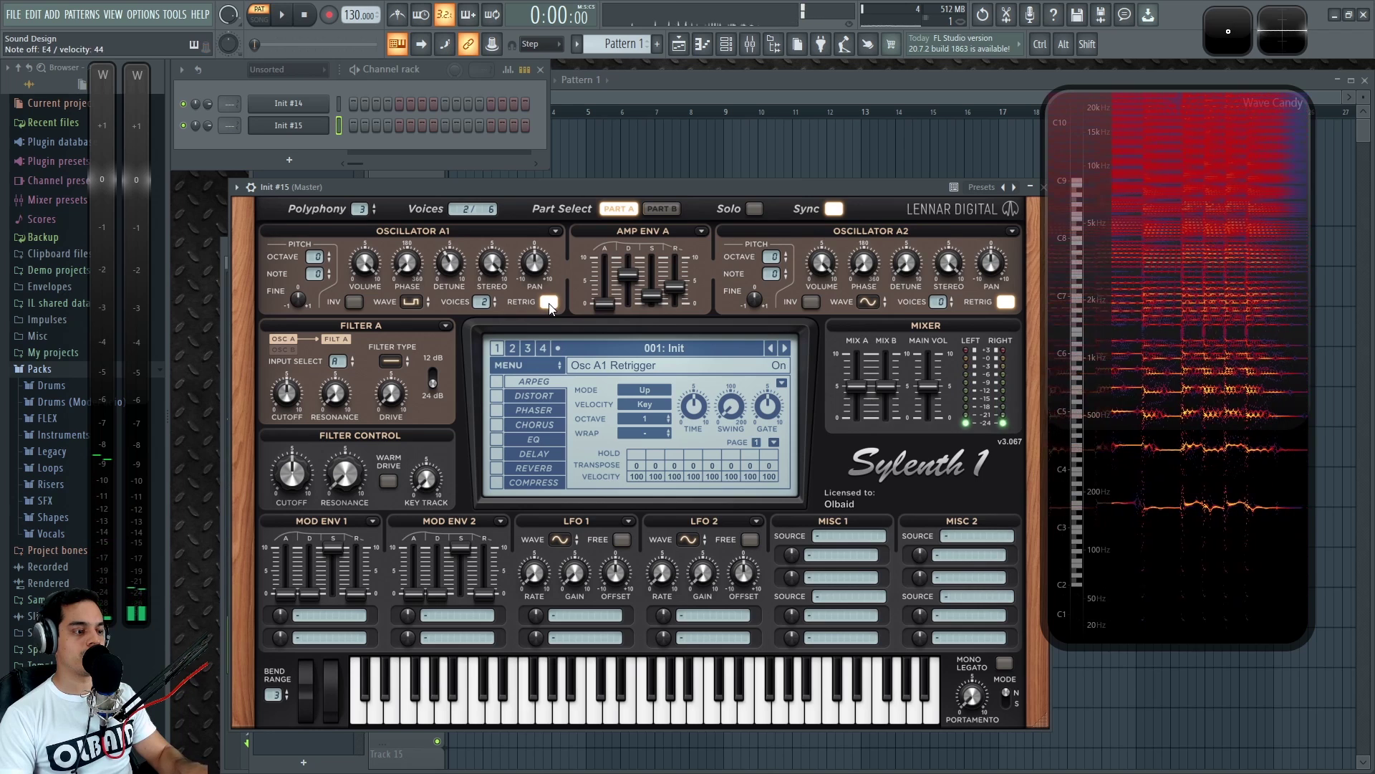
{"action": "left_click", "coordinate": [548, 301]}
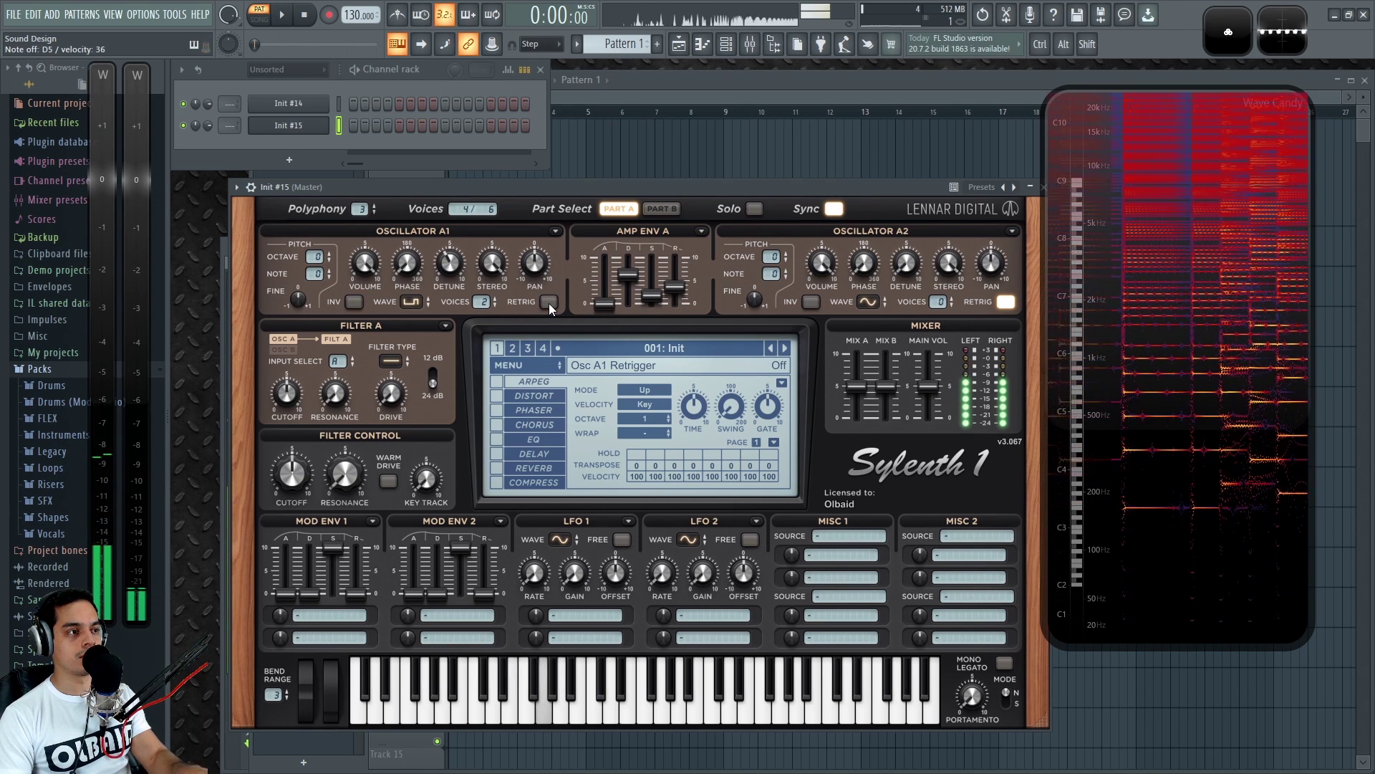
Enable the delay and reverb effects and adjust the reverb's dry/wet mix and size
{"action": "left_click", "coordinate": [502, 453]}
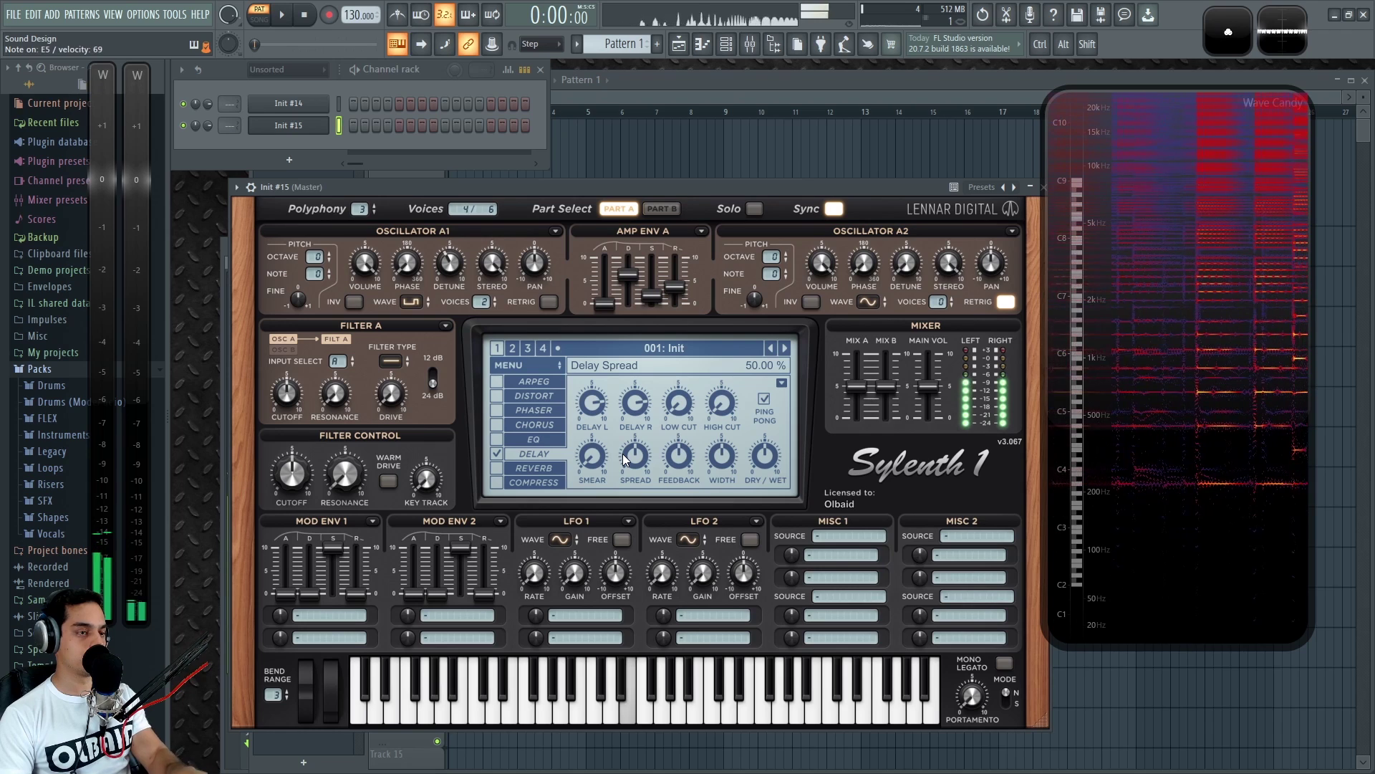
{"action": "left_click", "coordinate": [524, 470]}
{"action": "left_click_drag", "start_coordinate": [738, 457], "coordinate": [735, 471]}
{"action": "left_click_drag", "start_coordinate": [618, 466], "coordinate": [621, 452]}
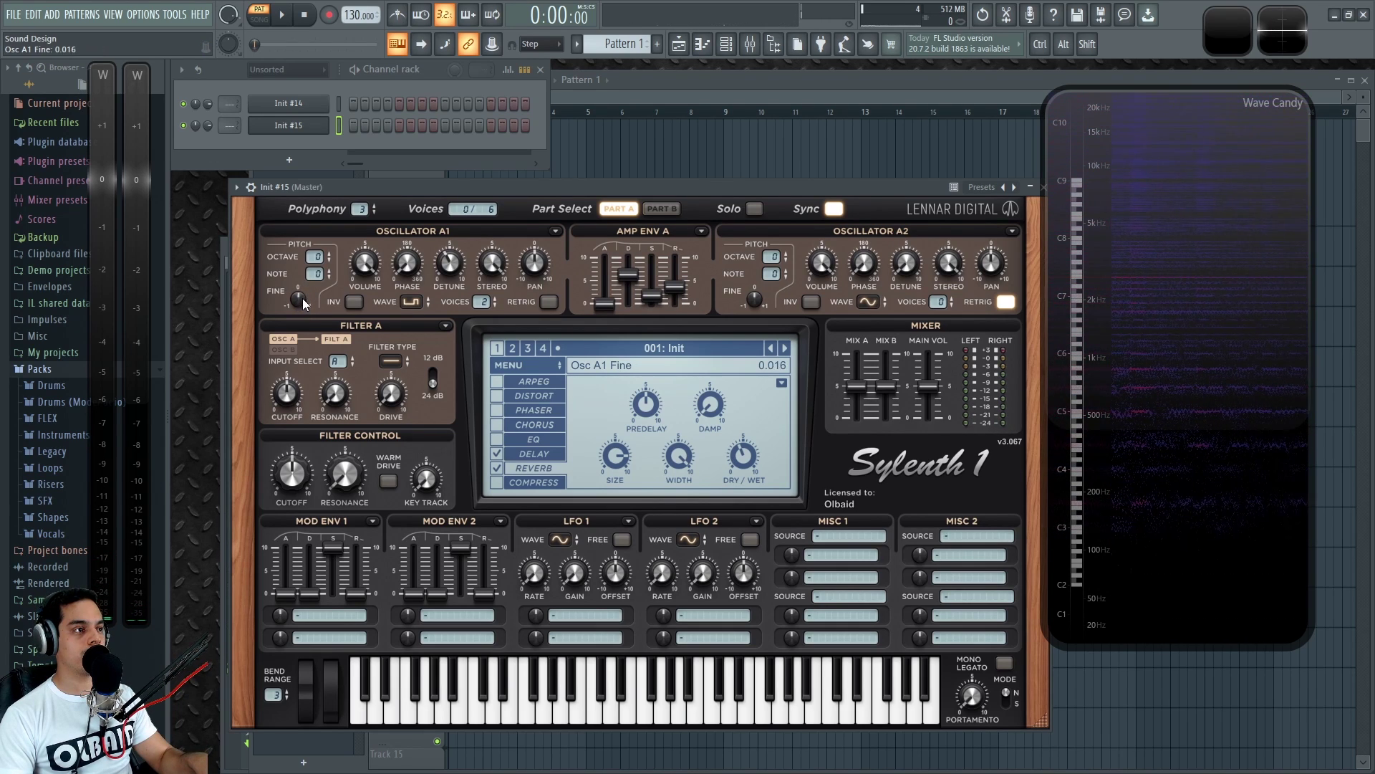
Set Oscillator A2 to a two-voice Quarter Pulse after trying Half Pulse, with retrigger off and its volume lowered
{"action": "left_click", "coordinate": [868, 302]}
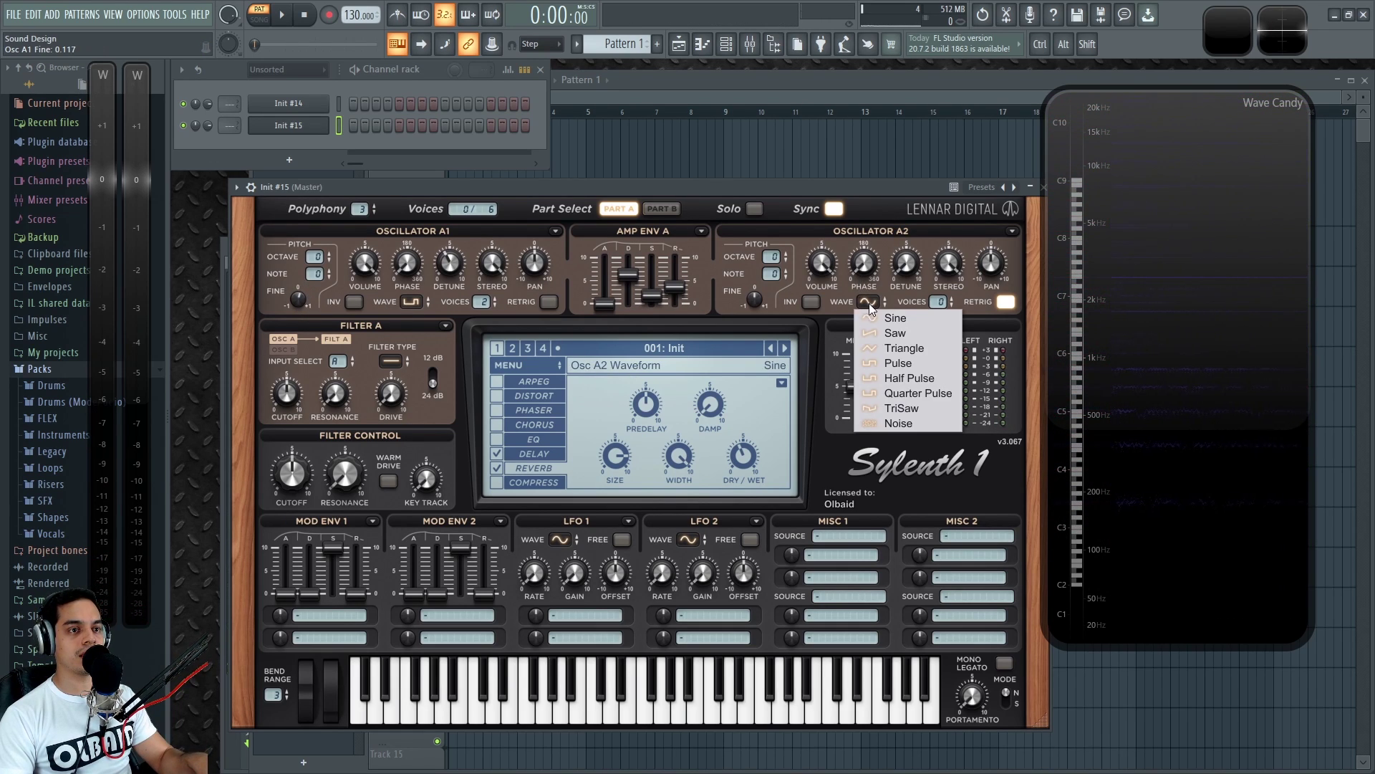
{"action": "left_click", "coordinate": [926, 379]}
{"action": "left_click", "coordinate": [950, 298]}
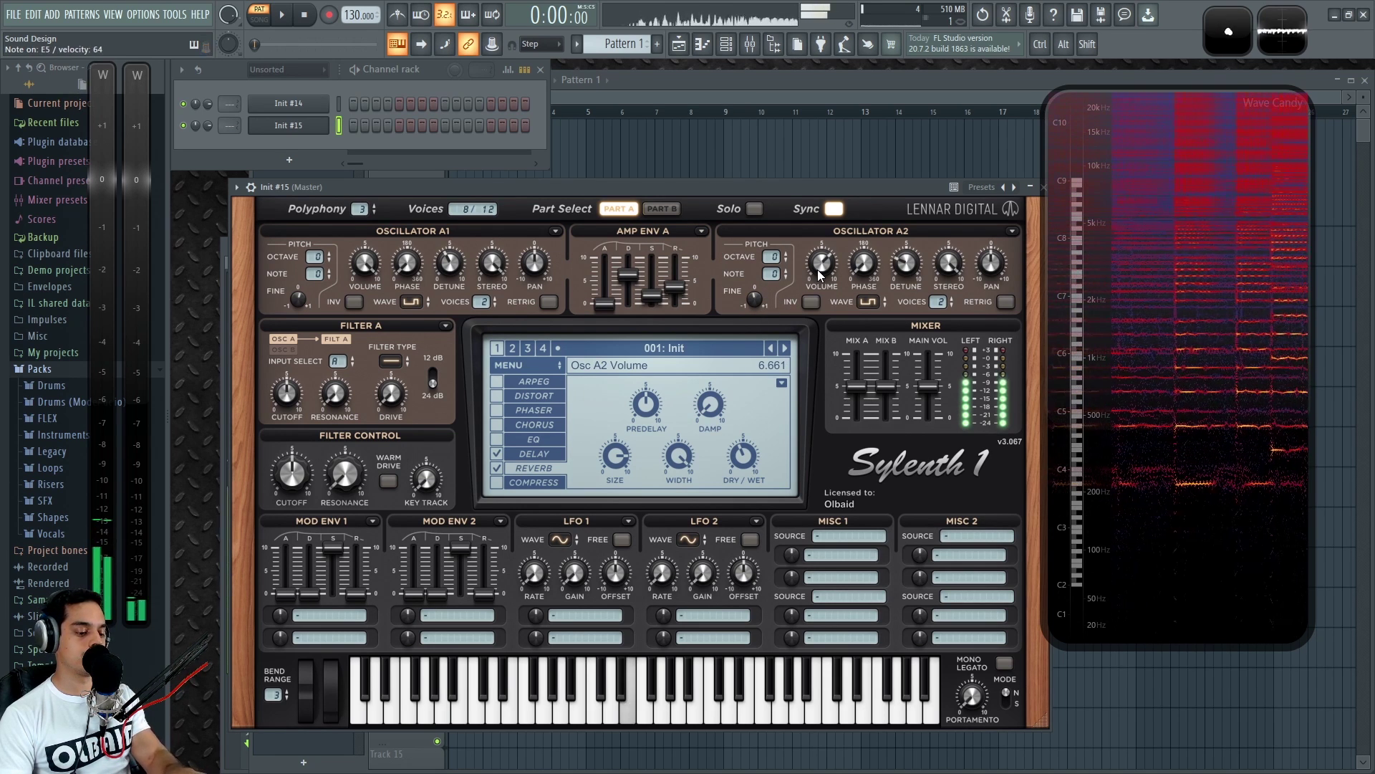
{"action": "left_click_drag", "start_coordinate": [824, 269], "coordinate": [853, 483]}
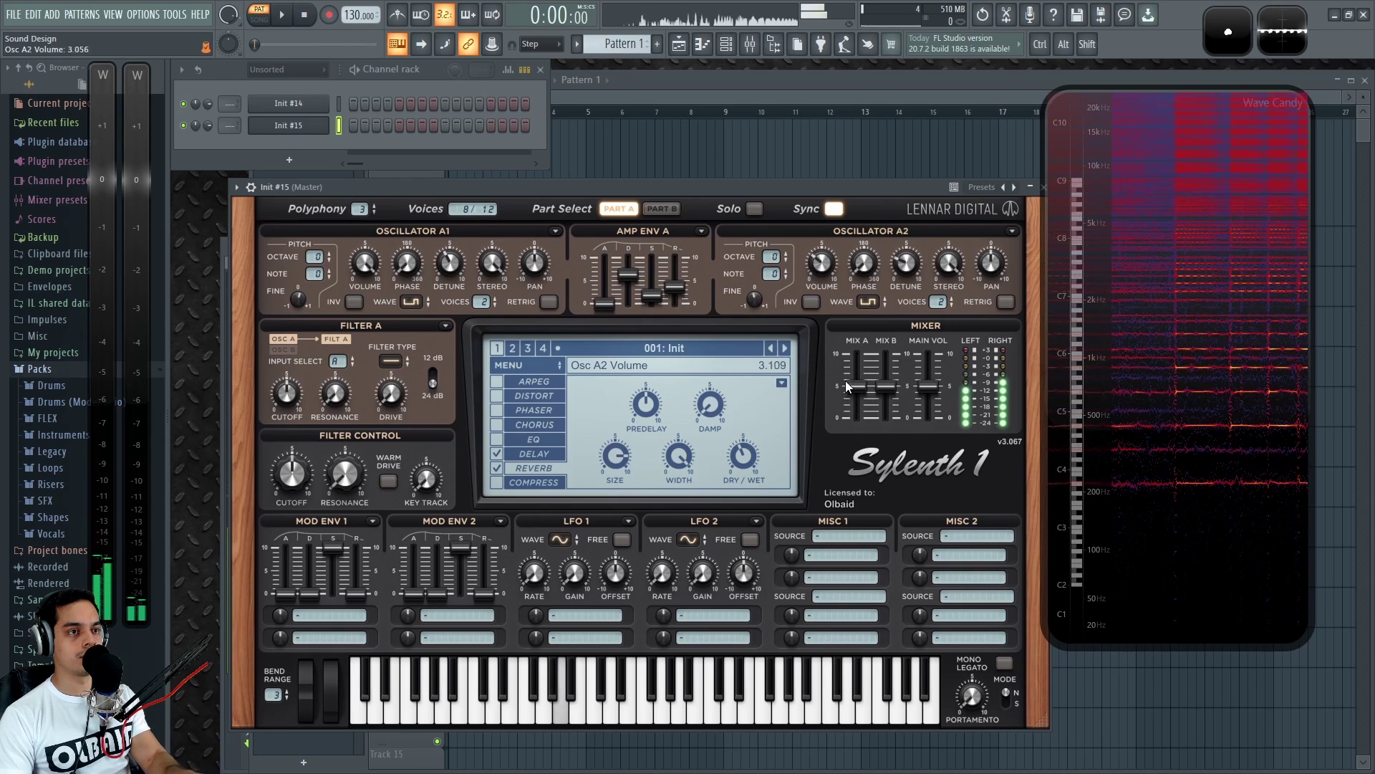
{"action": "left_click", "coordinate": [866, 301]}
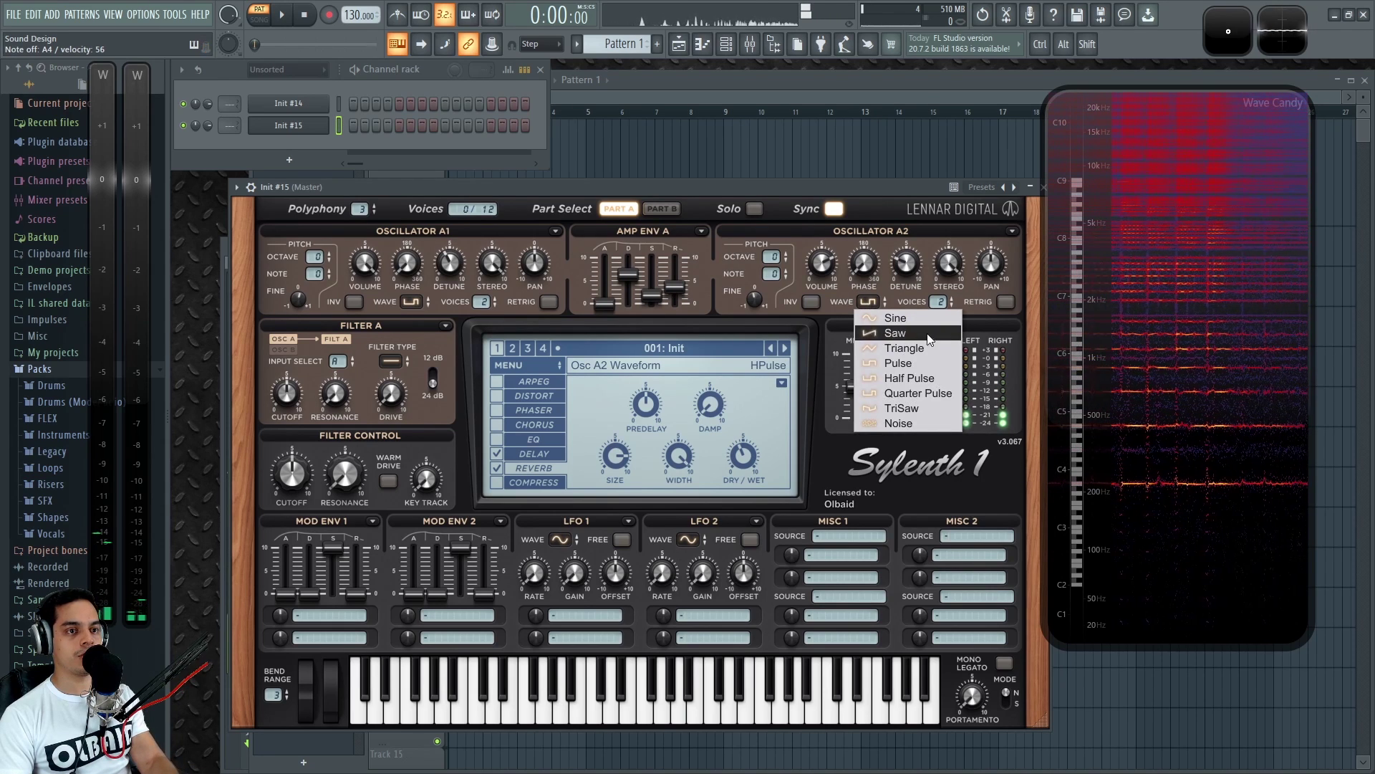
{"action": "left_click", "coordinate": [912, 394]}
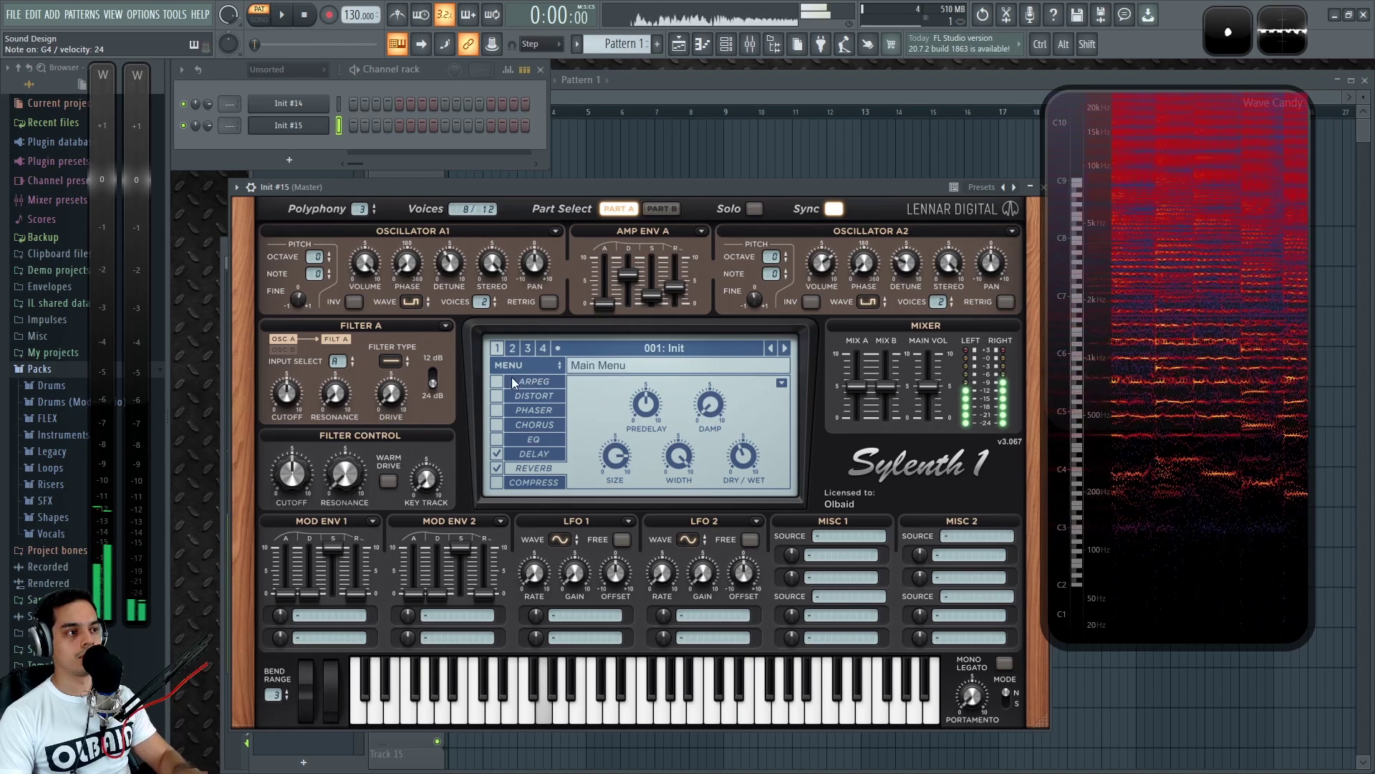
Set Filter A to Lowpass with raised resonance and route Mod Env 1 to Cutoff A
{"action": "left_click", "coordinate": [391, 360]}
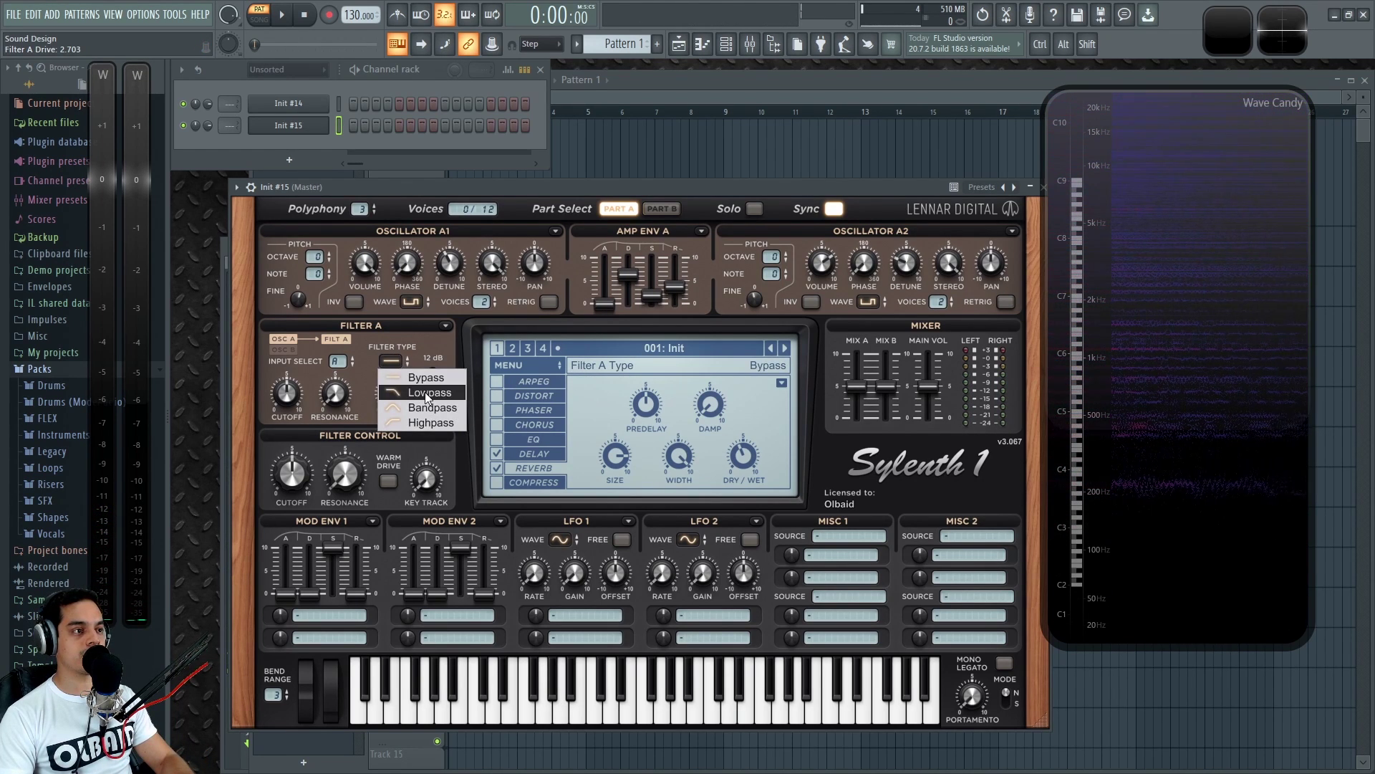
{"action": "left_click_drag", "start_coordinate": [325, 402], "coordinate": [339, 376]}
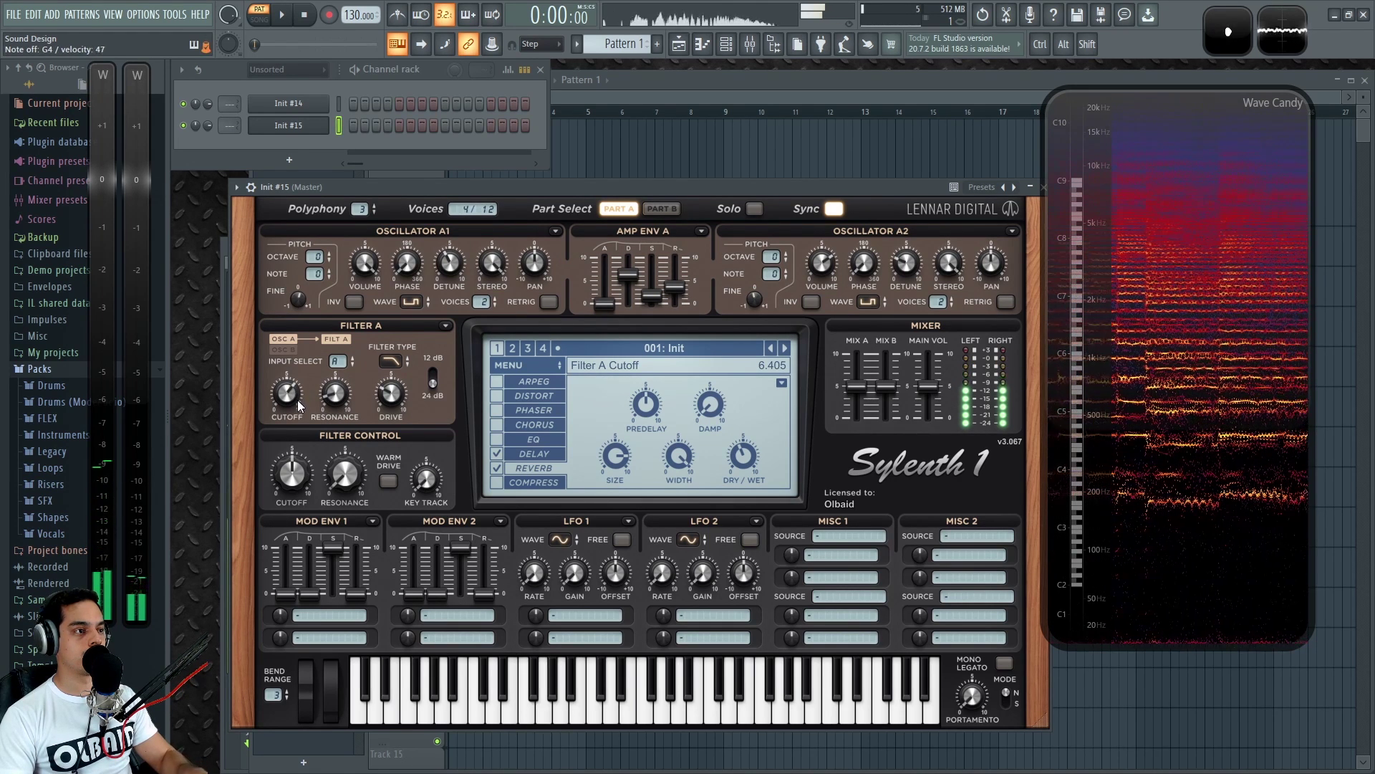
{"action": "left_click", "coordinate": [343, 618]}
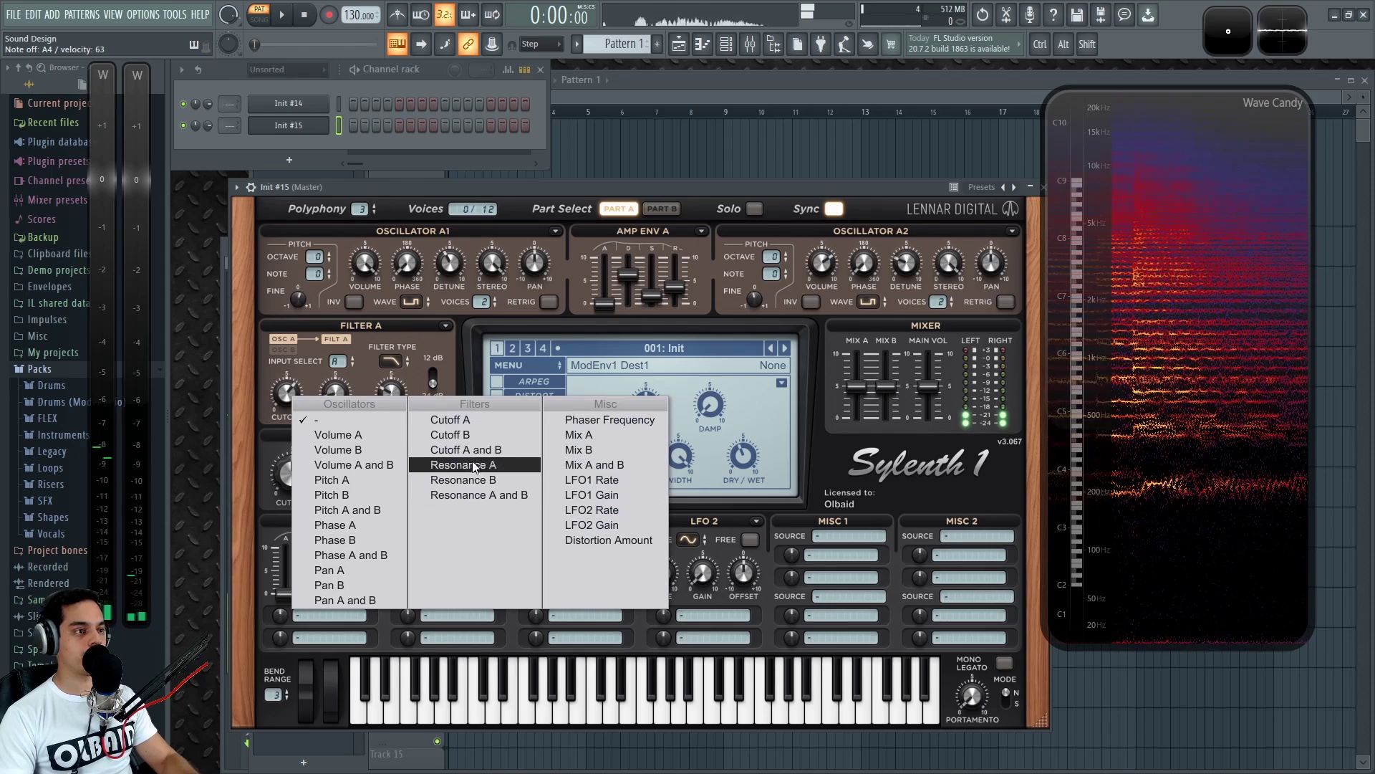
{"action": "left_click", "coordinate": [471, 423]}
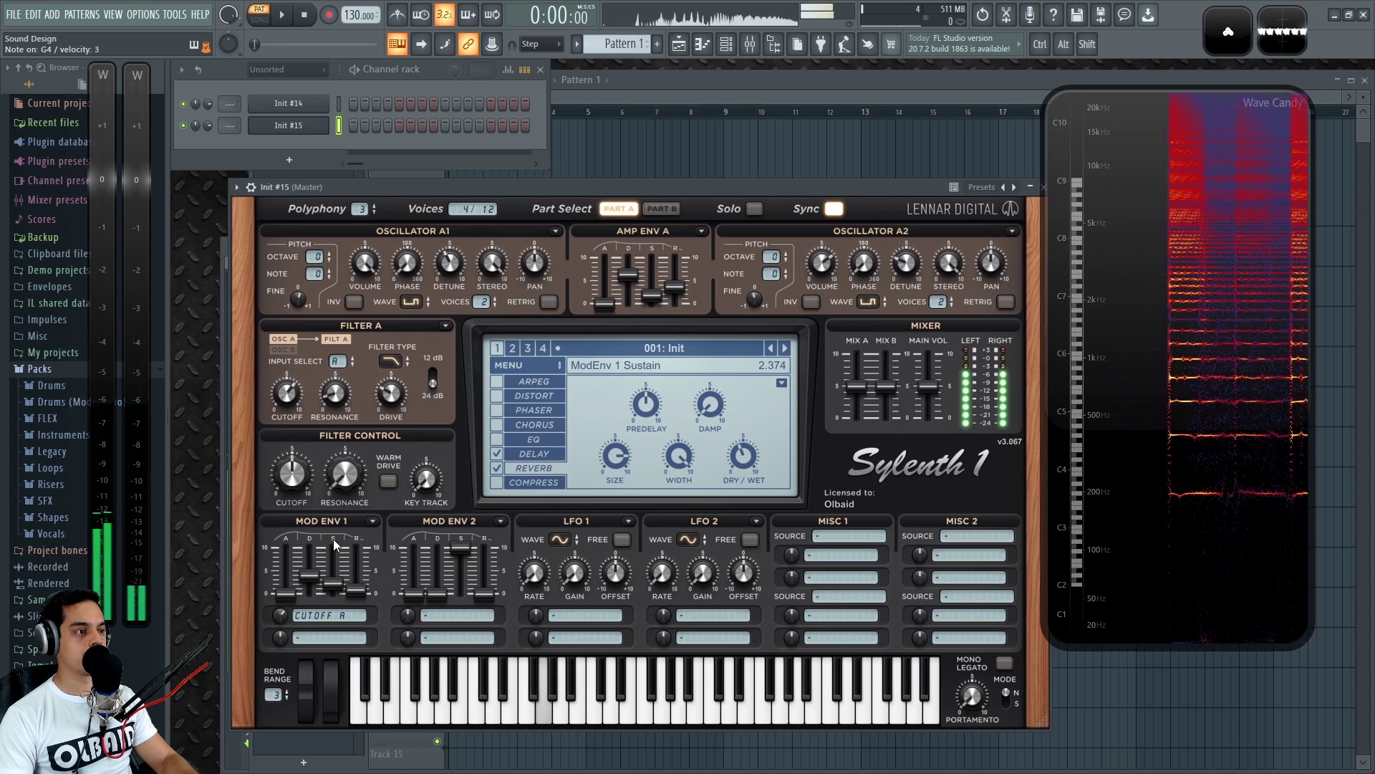
Shape Mod Env 1 with a short decay, a sustain of about 2.2 and a slight release while adjusting the Filter Control cutoff
{"action": "left_click_drag", "start_coordinate": [356, 591], "coordinate": [355, 584]}
{"action": "left_click_drag", "start_coordinate": [296, 397], "coordinate": [294, 424]}
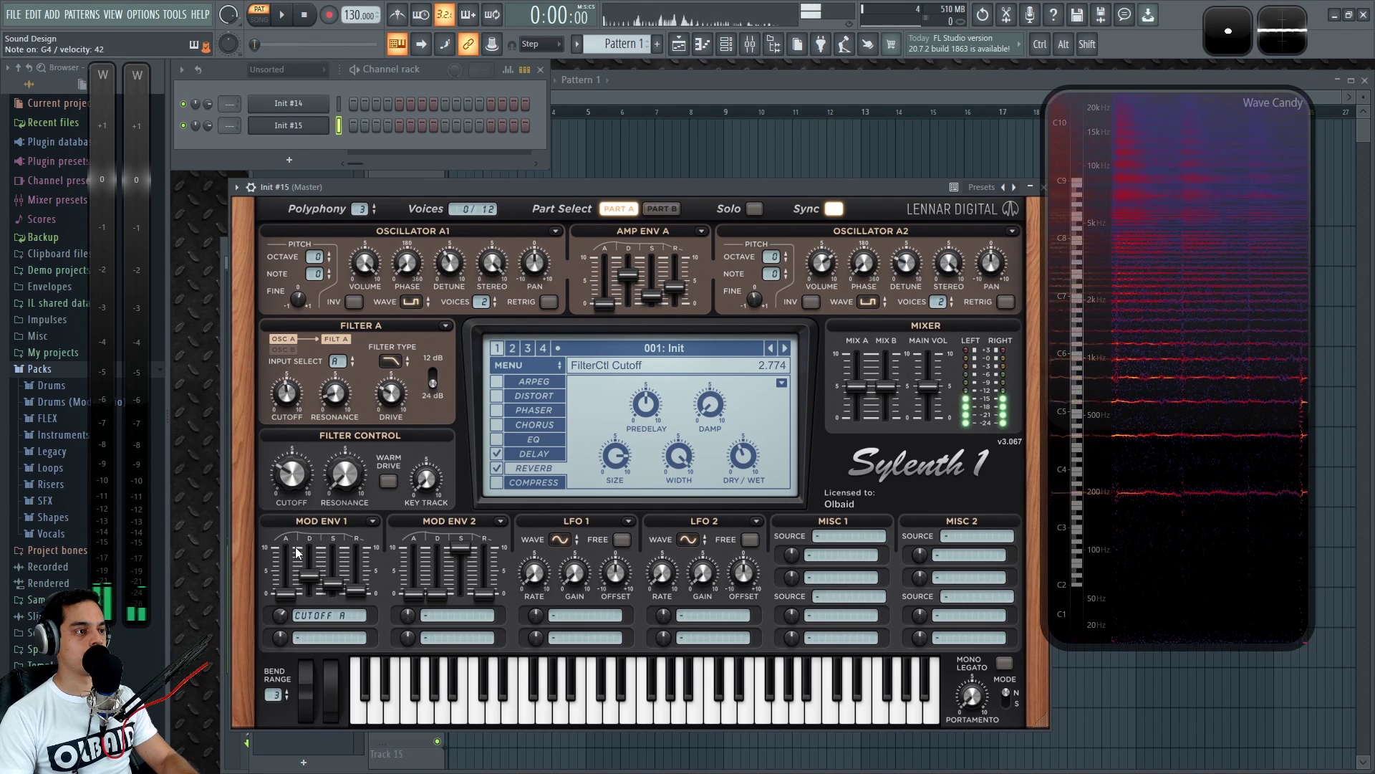
{"action": "left_click_drag", "start_coordinate": [308, 573], "coordinate": [311, 589]}
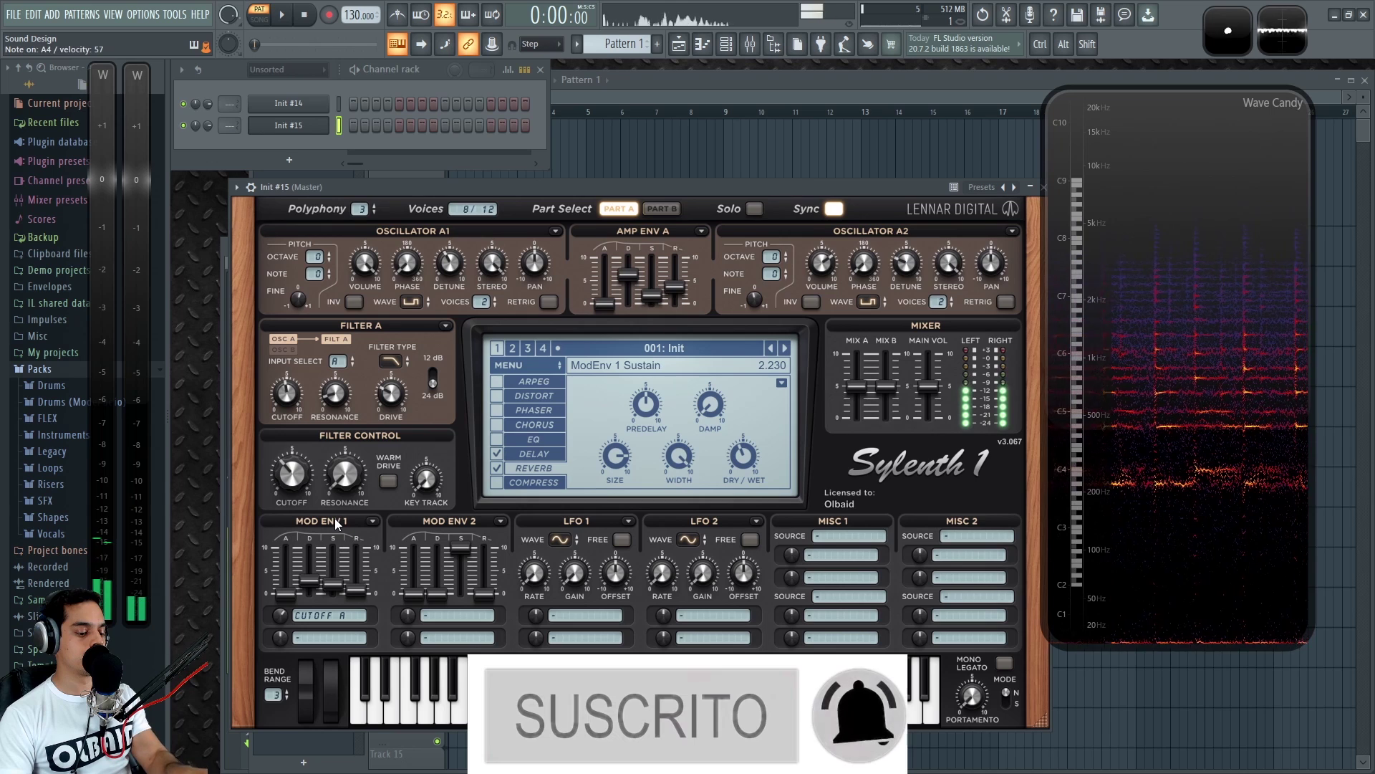
{"action": "left_click_drag", "start_coordinate": [298, 464], "coordinate": [343, 498]}
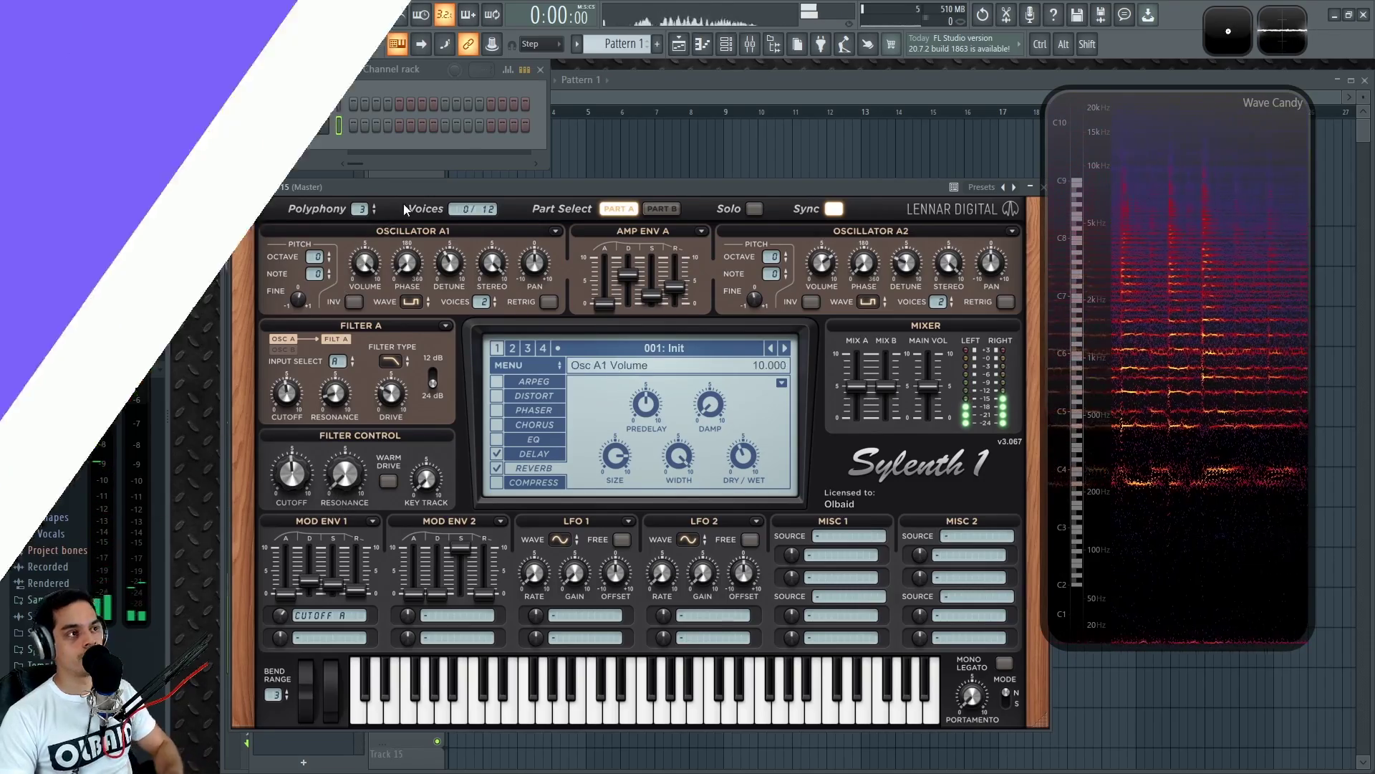
Set Oscillator A1 of the Init #16 synth to a detuned three-voice Sine at octave +2 and raise the Amp Env A decay
{"action": "left_click", "coordinate": [434, 316]}
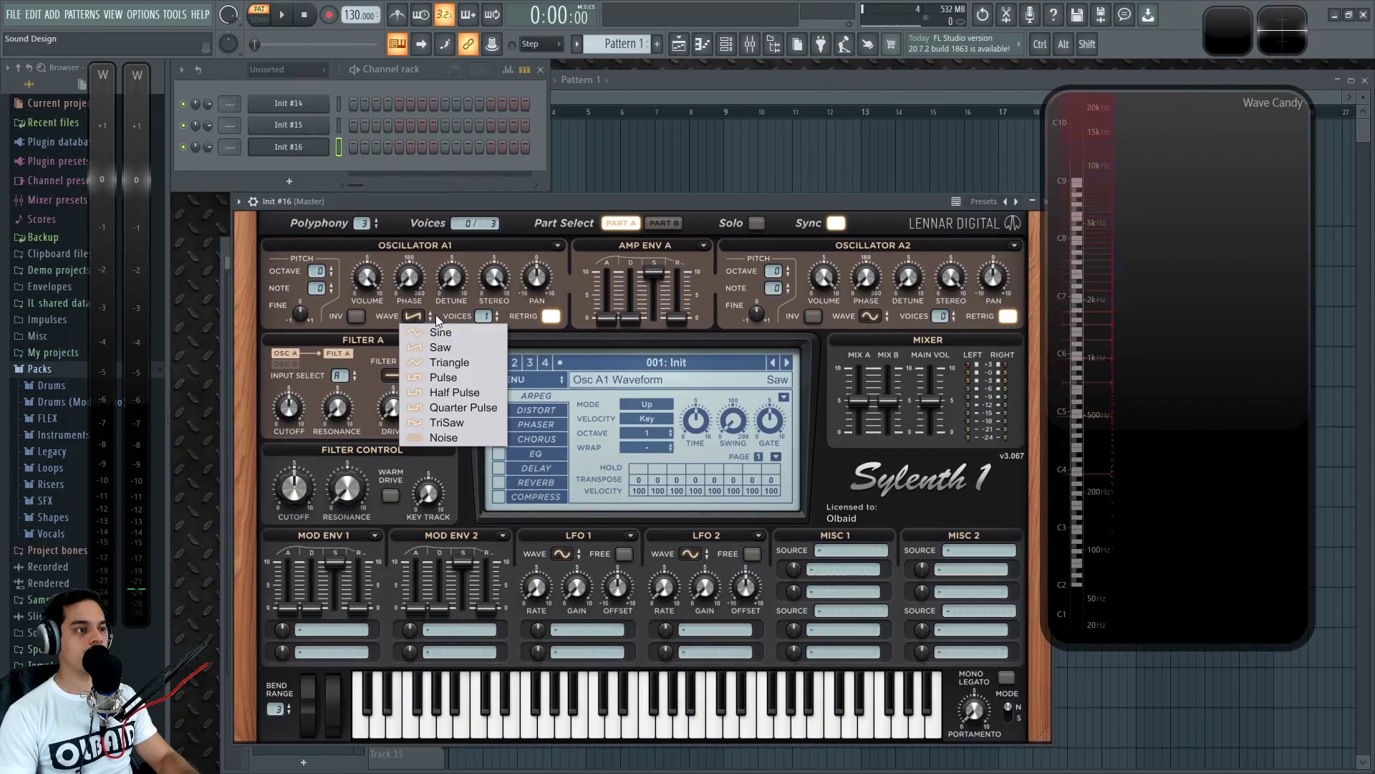
{"action": "left_click", "coordinate": [455, 334]}
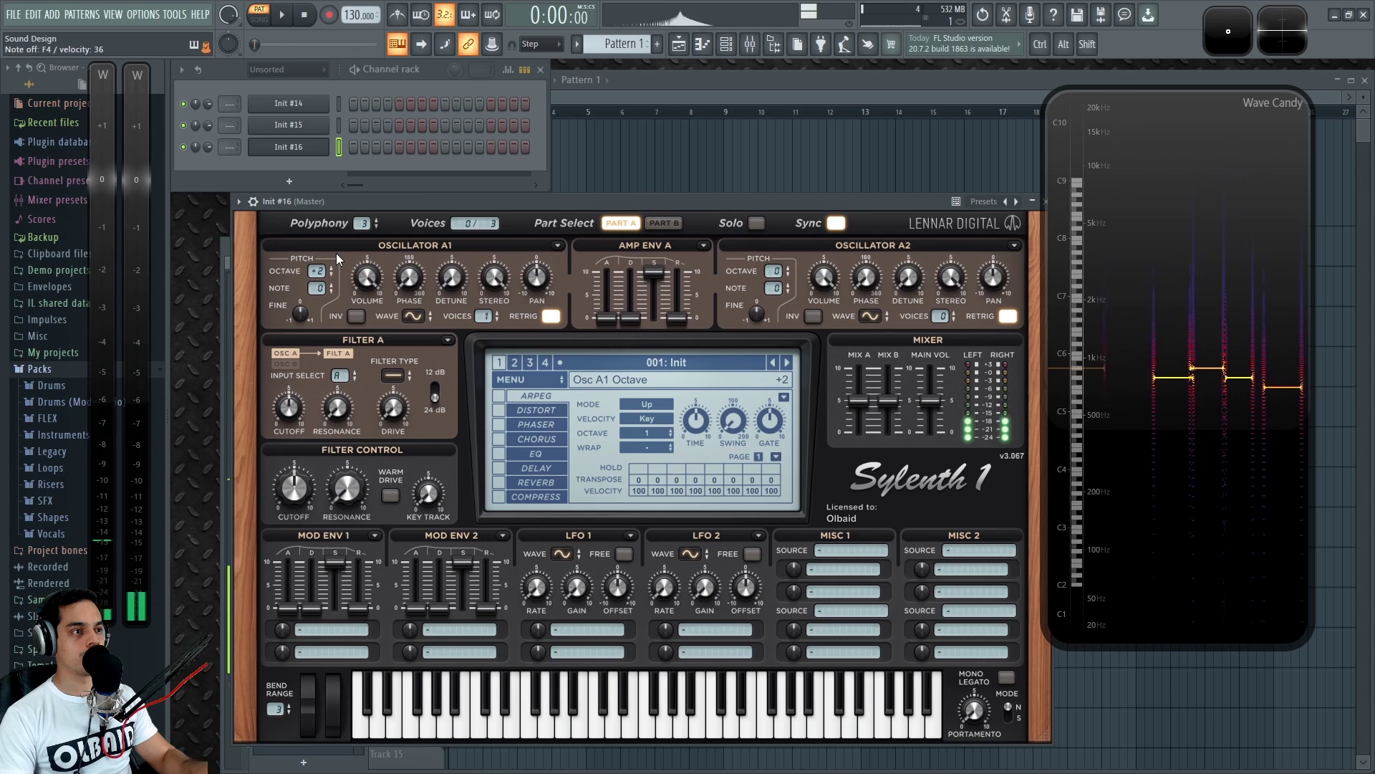
{"action": "left_click_drag", "start_coordinate": [631, 320], "coordinate": [631, 286]}
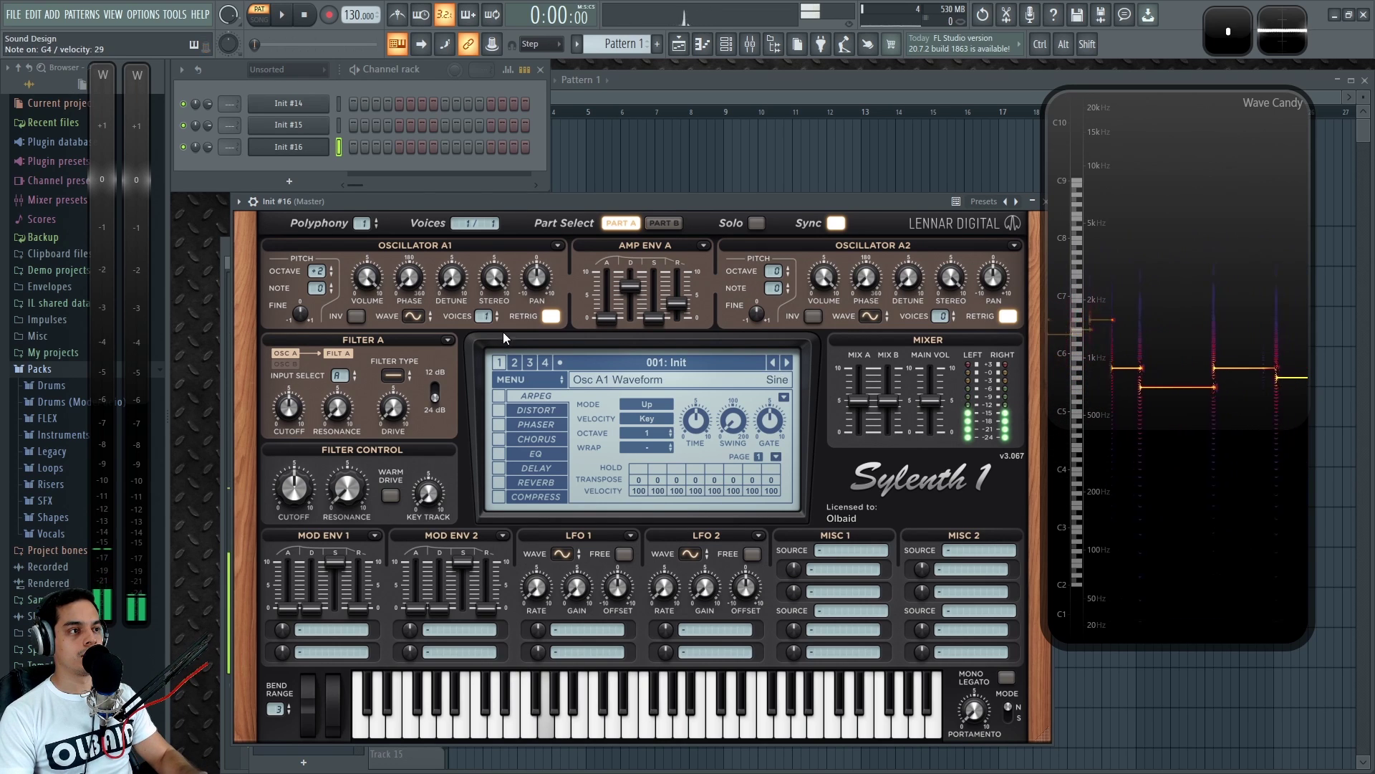
{"action": "left_click_drag", "start_coordinate": [462, 296], "coordinate": [458, 252]}
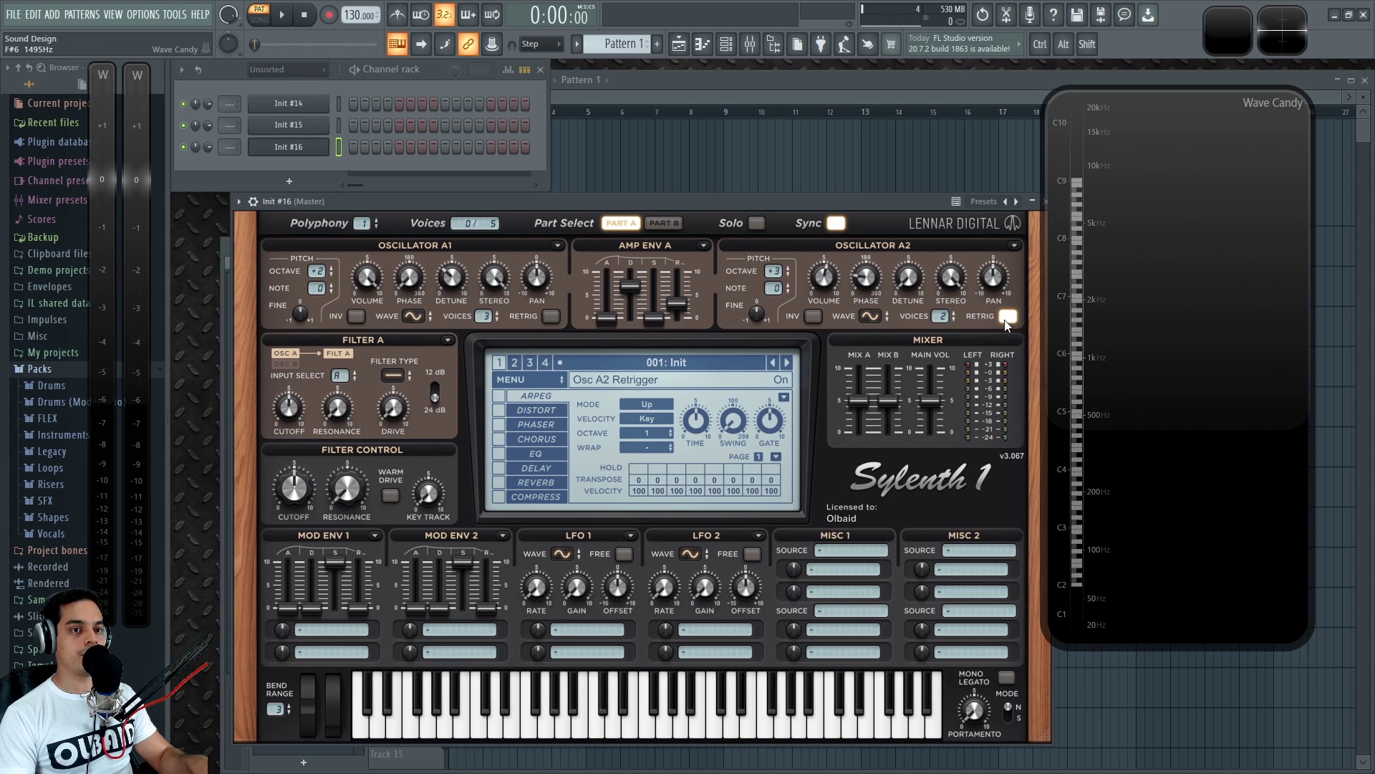
Set Oscillator A2's detune to about 0.7 and sweep its fine tuning up to 1 and back down
{"action": "left_click_drag", "start_coordinate": [919, 227], "coordinate": [910, 262]}
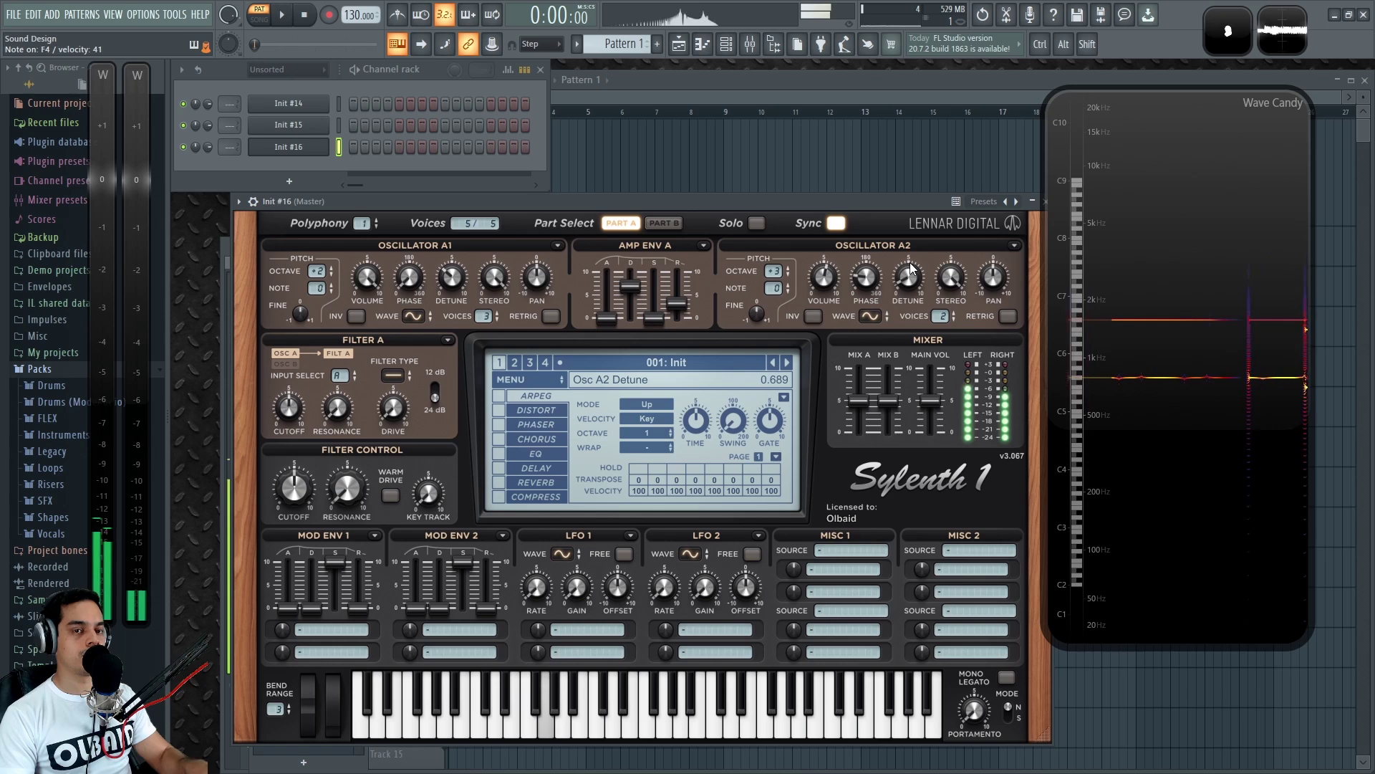
{"action": "mouse_move", "coordinate": [765, 316]}
{"action": "left_mouse_down"}
{"action": "mouse_move", "coordinate": [770, 288]}
{"action": "mouse_move", "coordinate": [758, 306]}
{"action": "left_mouse_up"}
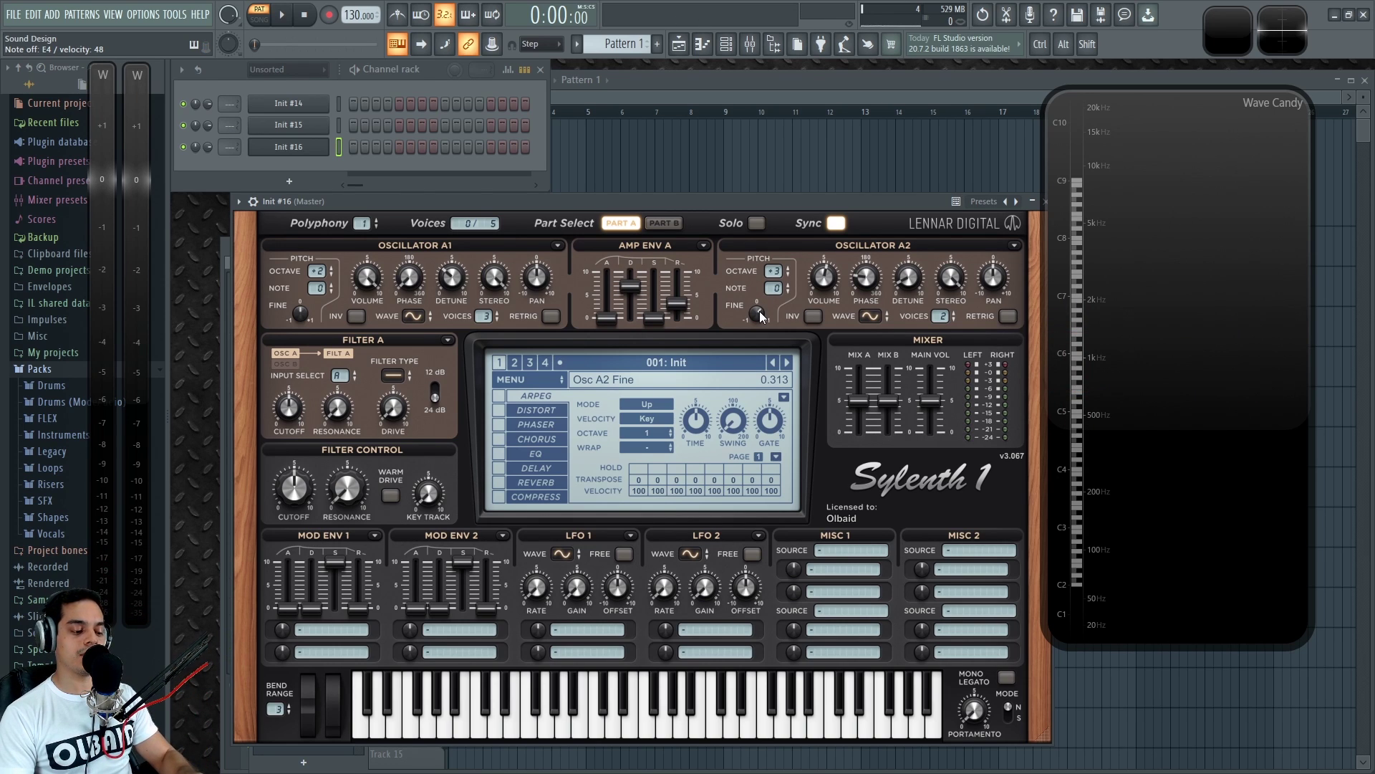
{"action": "left_click_drag", "start_coordinate": [760, 316], "coordinate": [792, 156]}
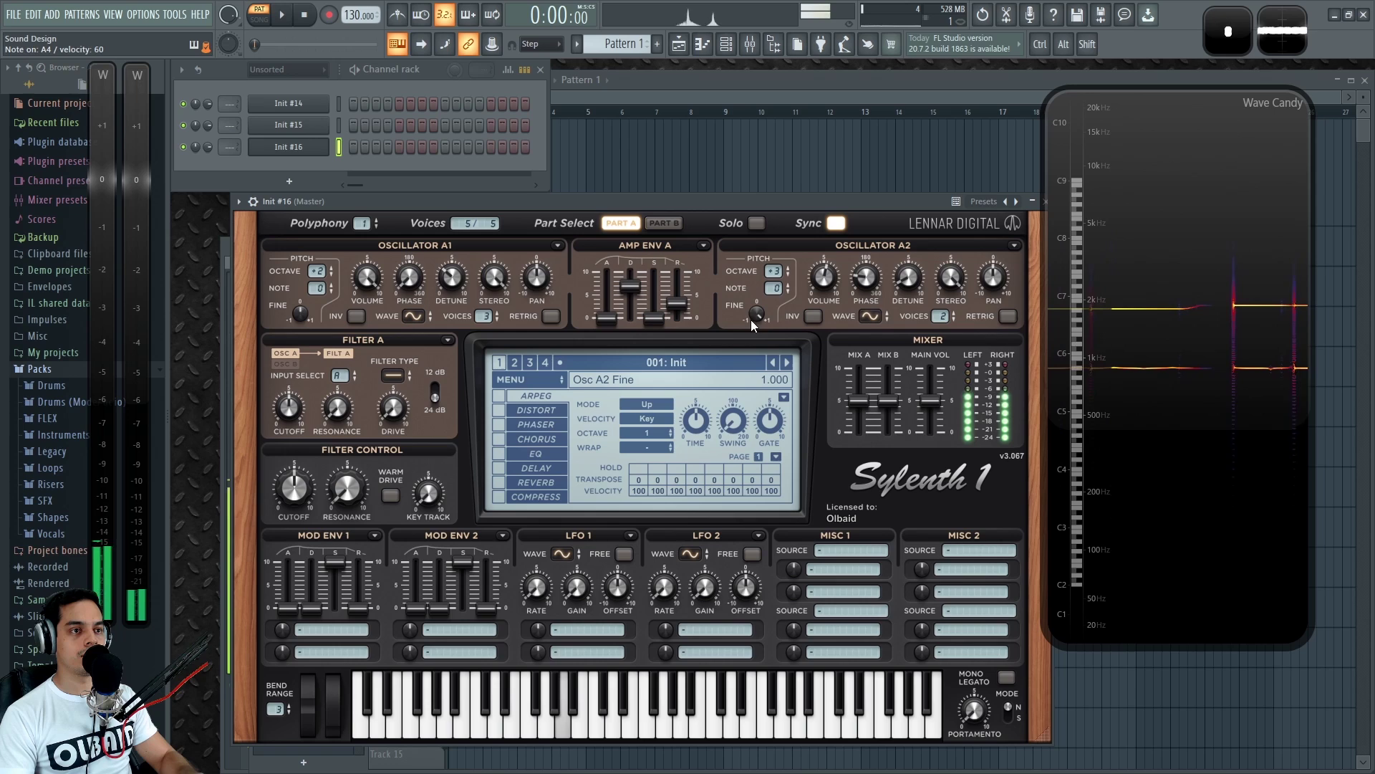
{"action": "left_click_drag", "start_coordinate": [762, 316], "coordinate": [773, 473]}
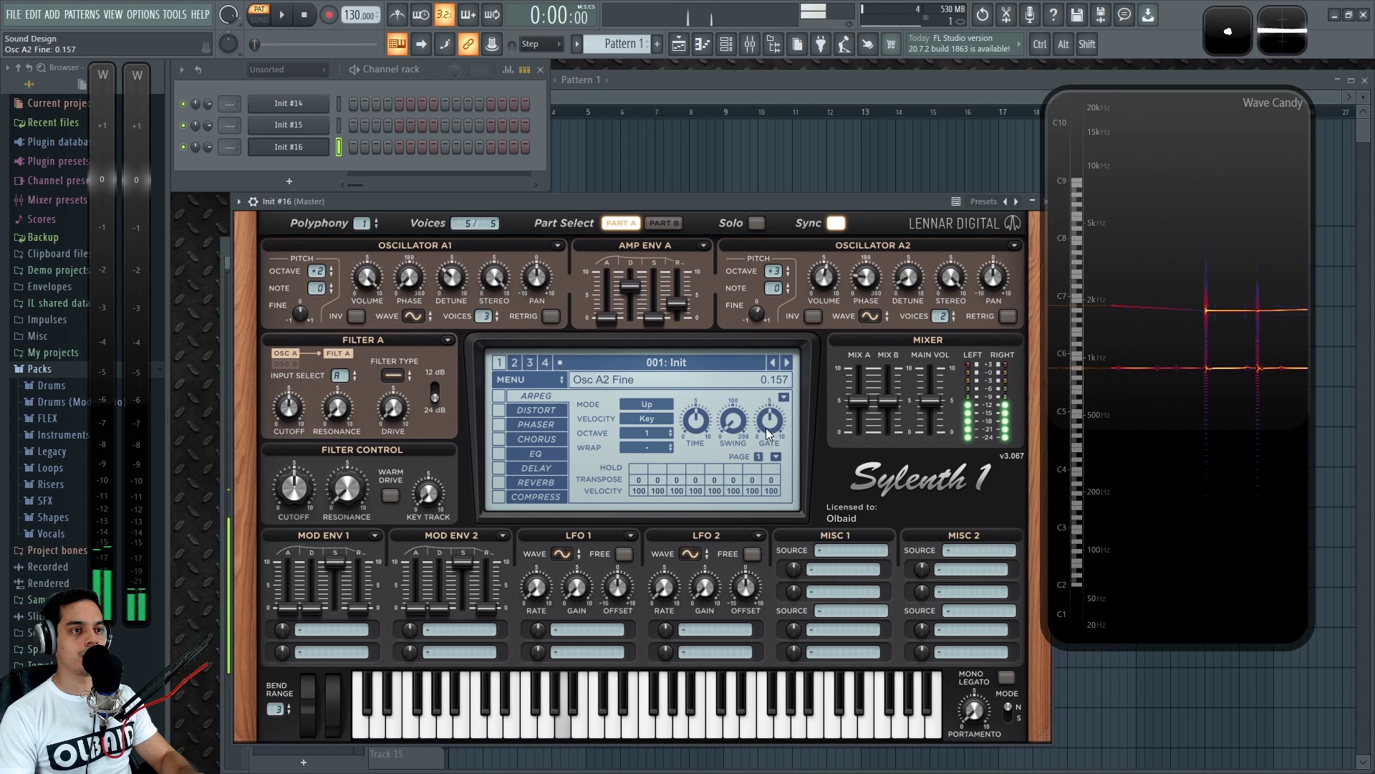
Set Oscillator A2's waveform to Triangle and raise its detune to about 5.2
{"action": "left_click", "coordinate": [869, 317]}
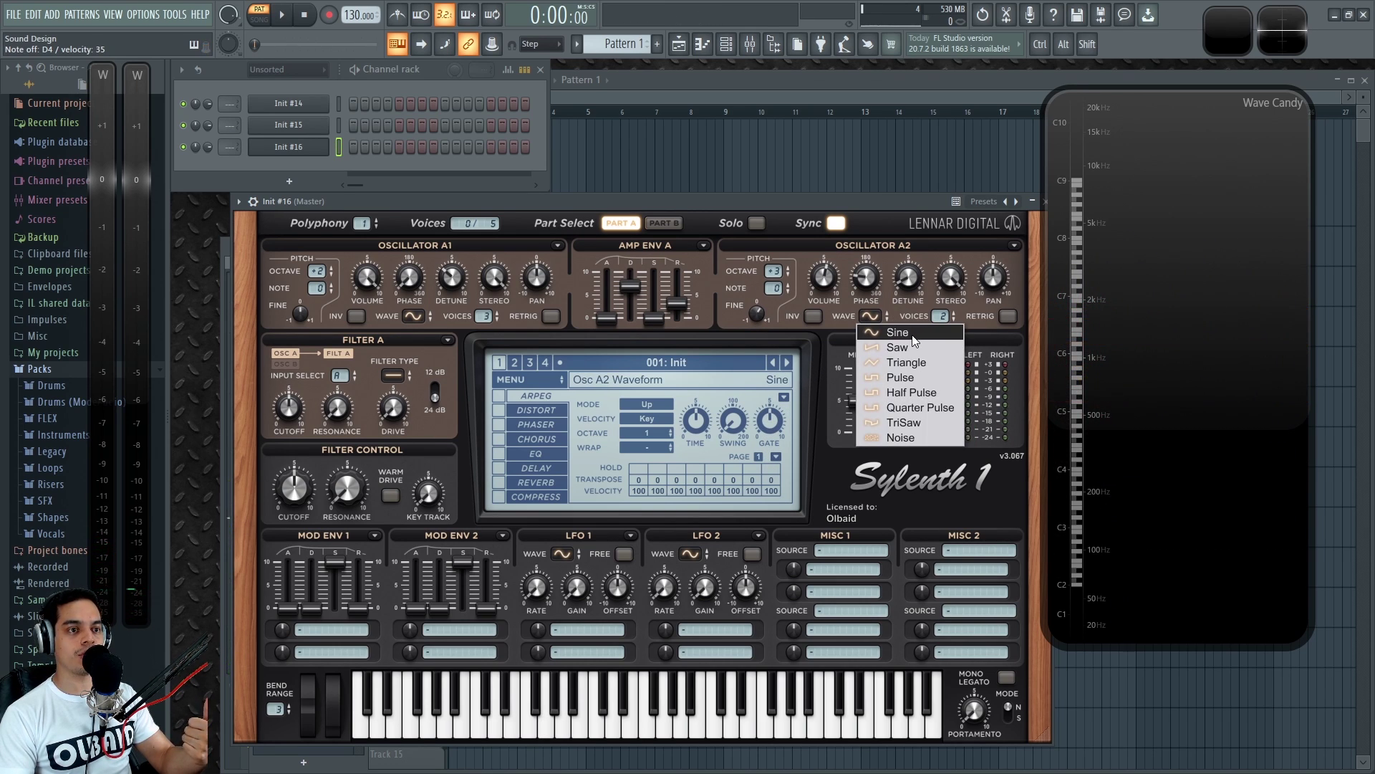
{"action": "left_click", "coordinate": [918, 363]}
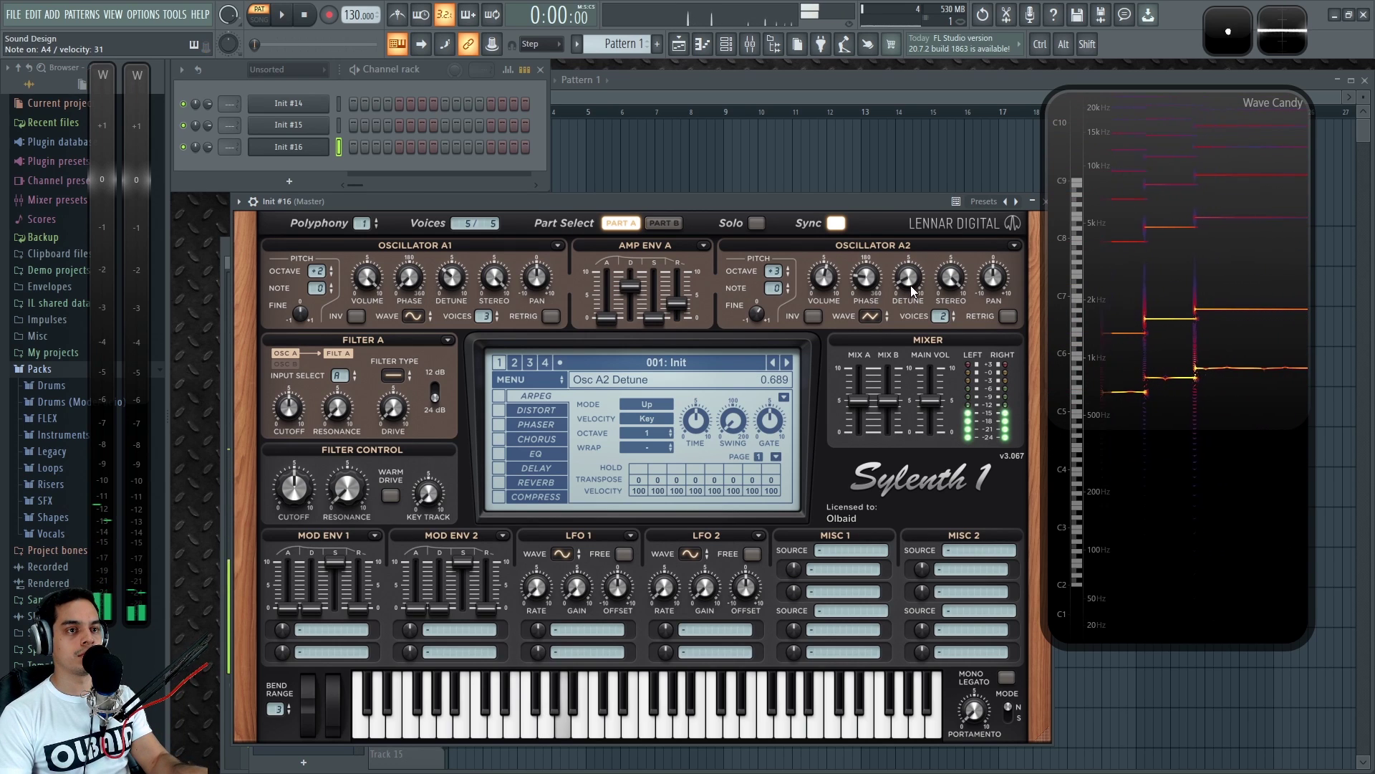
{"action": "left_click_drag", "start_coordinate": [907, 284], "coordinate": [920, 113]}
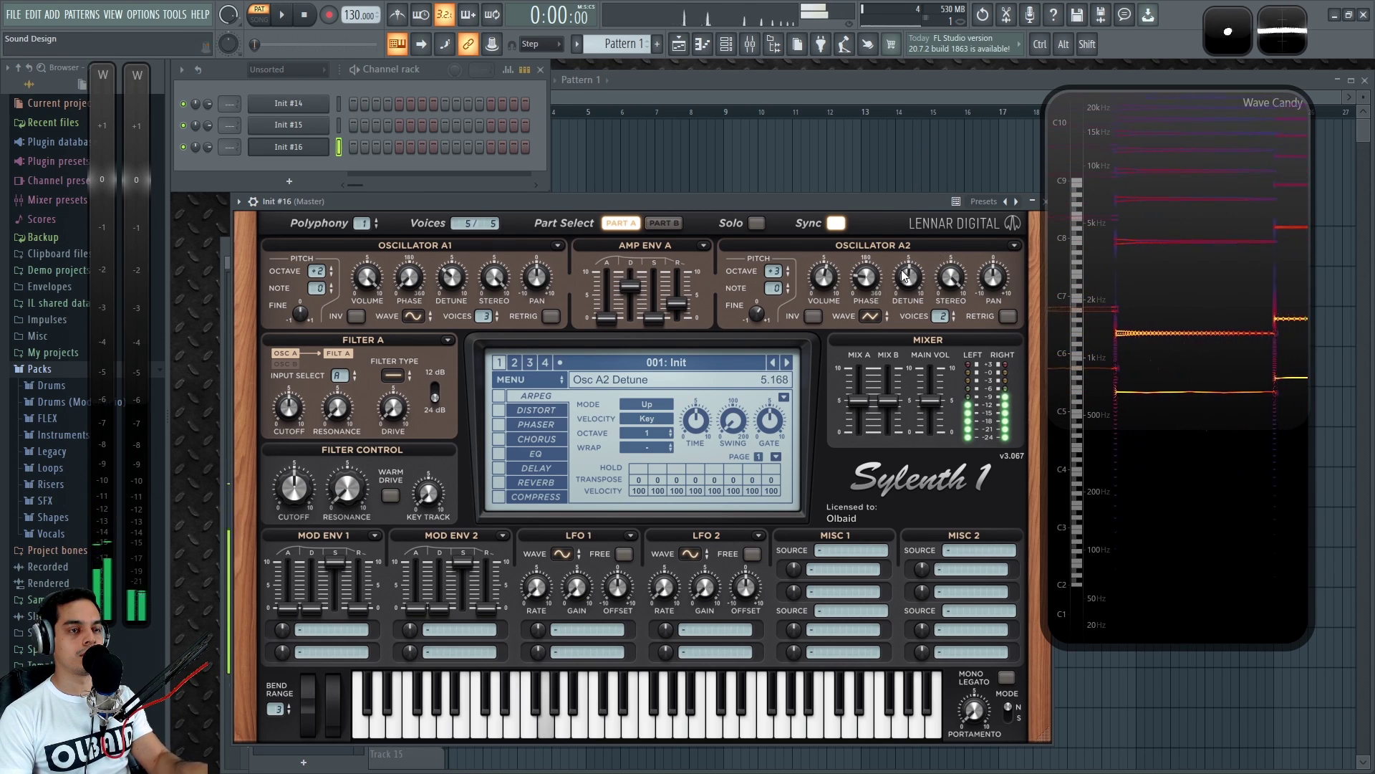
Raise Oscillator A2's phase and adjust Amp Env A to a longer decay with a release of about 4.7
{"action": "left_click_drag", "start_coordinate": [865, 285], "coordinate": [867, 196]}
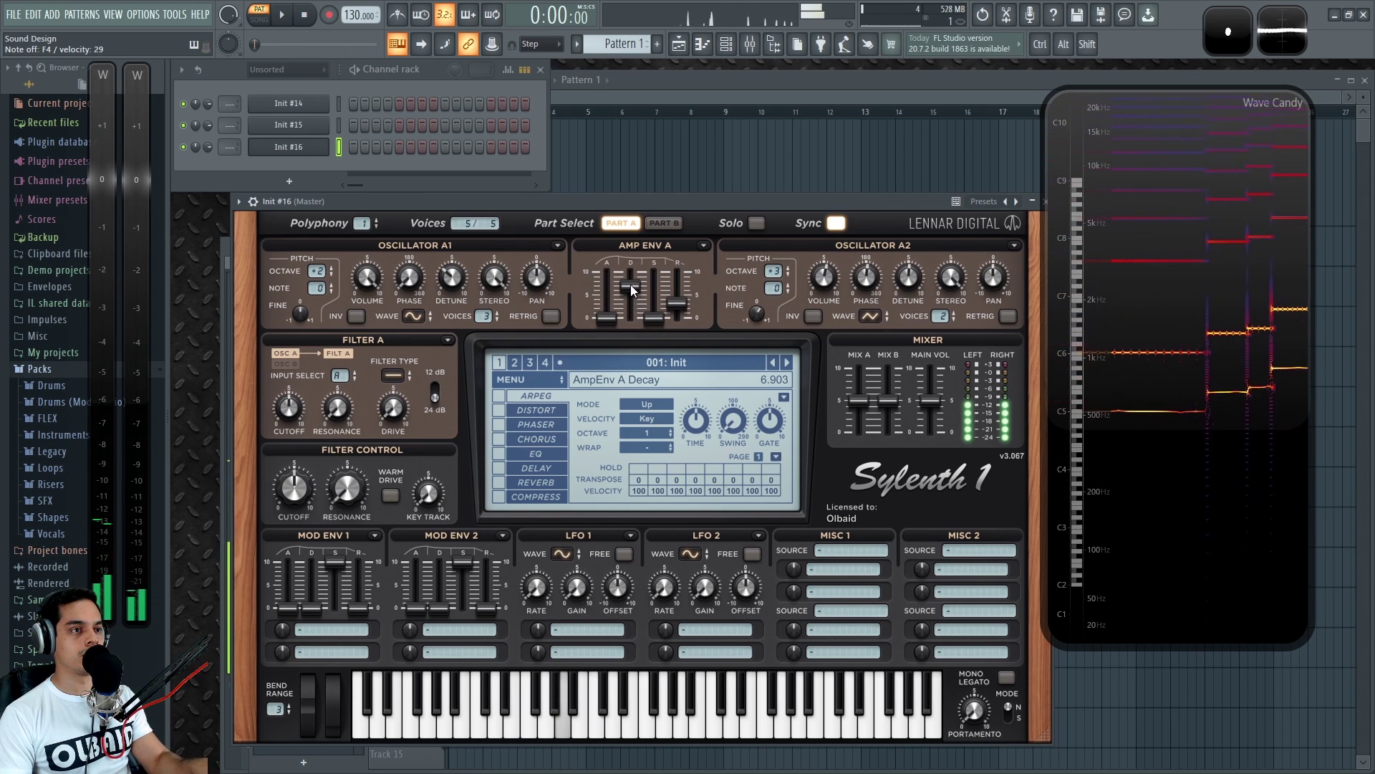
{"action": "left_click_drag", "start_coordinate": [631, 300], "coordinate": [630, 291]}
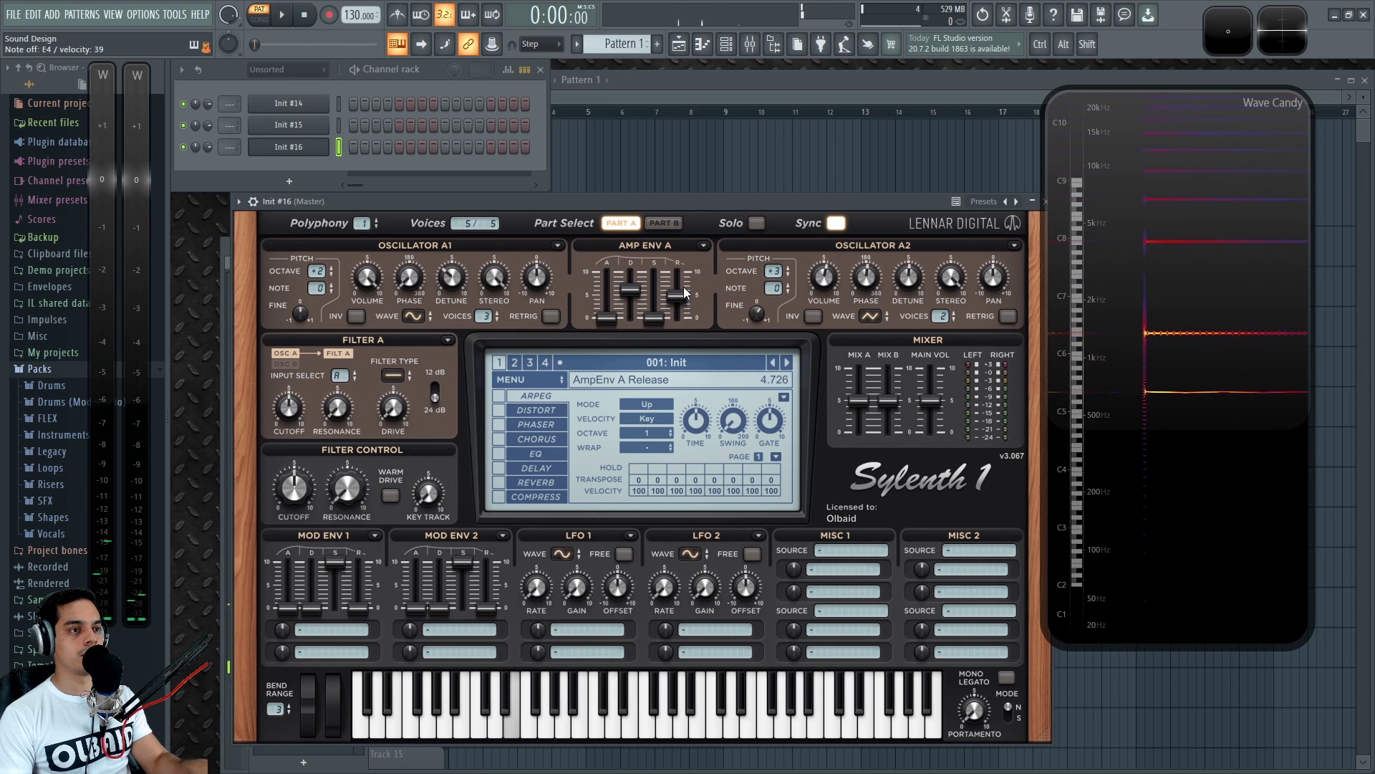
Set Filter A to Lowpass with a resonance of about 3.6 and a cutoff of about 2.1
{"action": "left_click", "coordinate": [395, 377]}
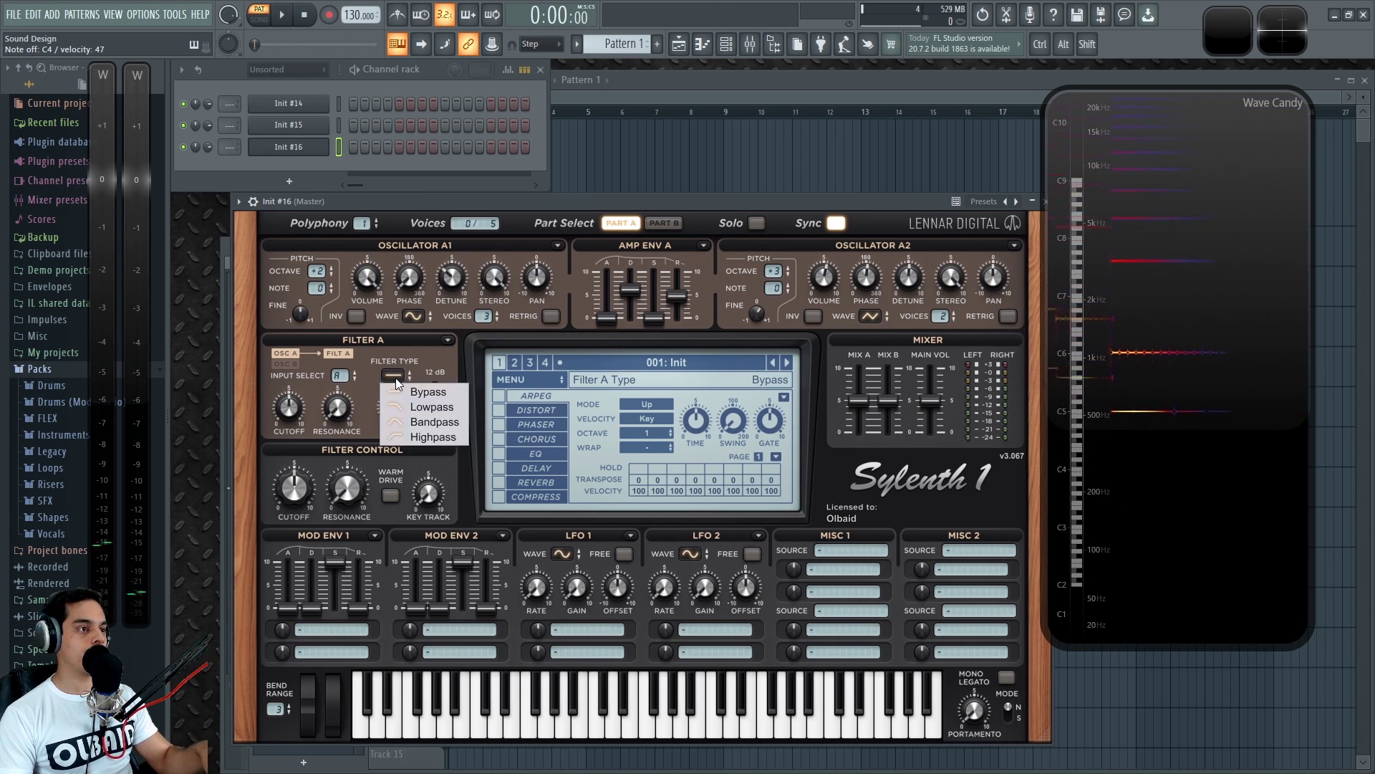
{"action": "left_click", "coordinate": [442, 408]}
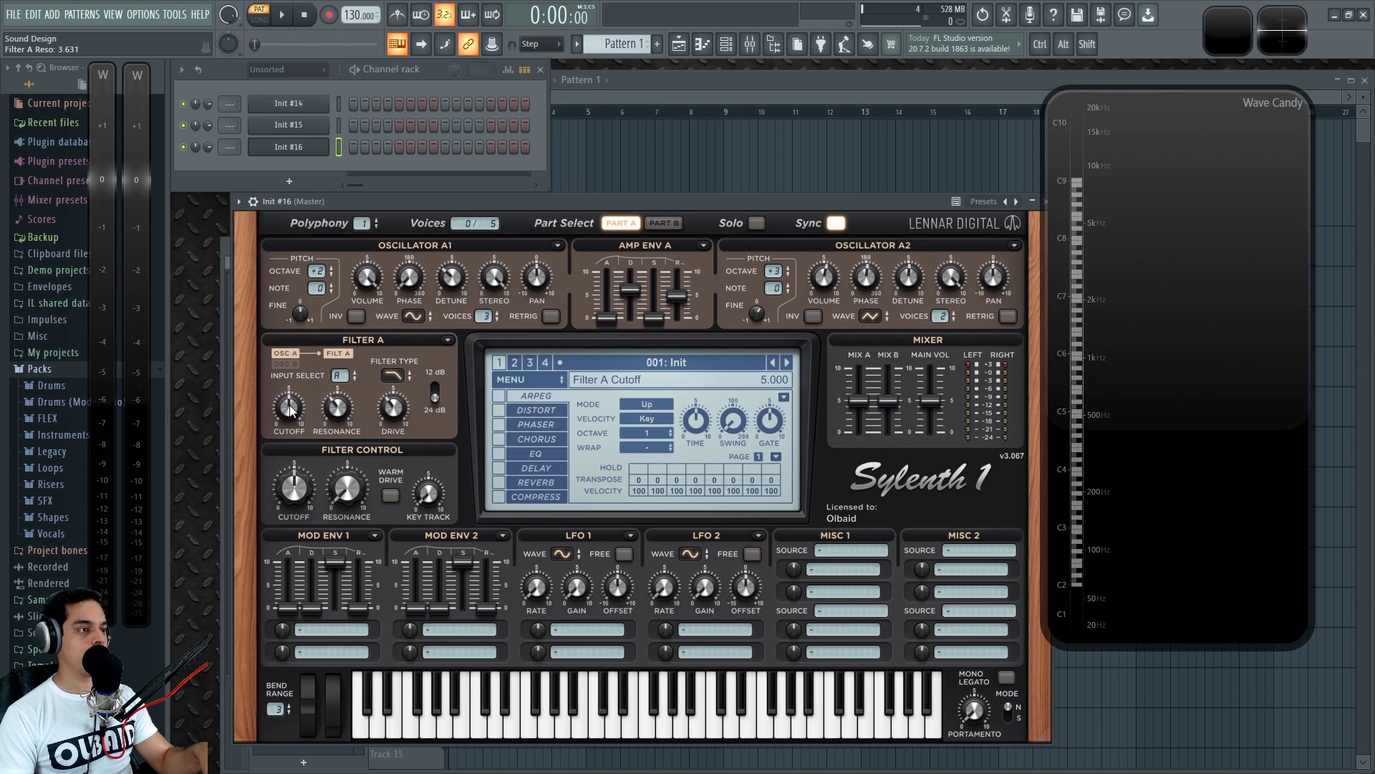
{"action": "left_click_drag", "start_coordinate": [302, 500], "coordinate": [302, 498]}
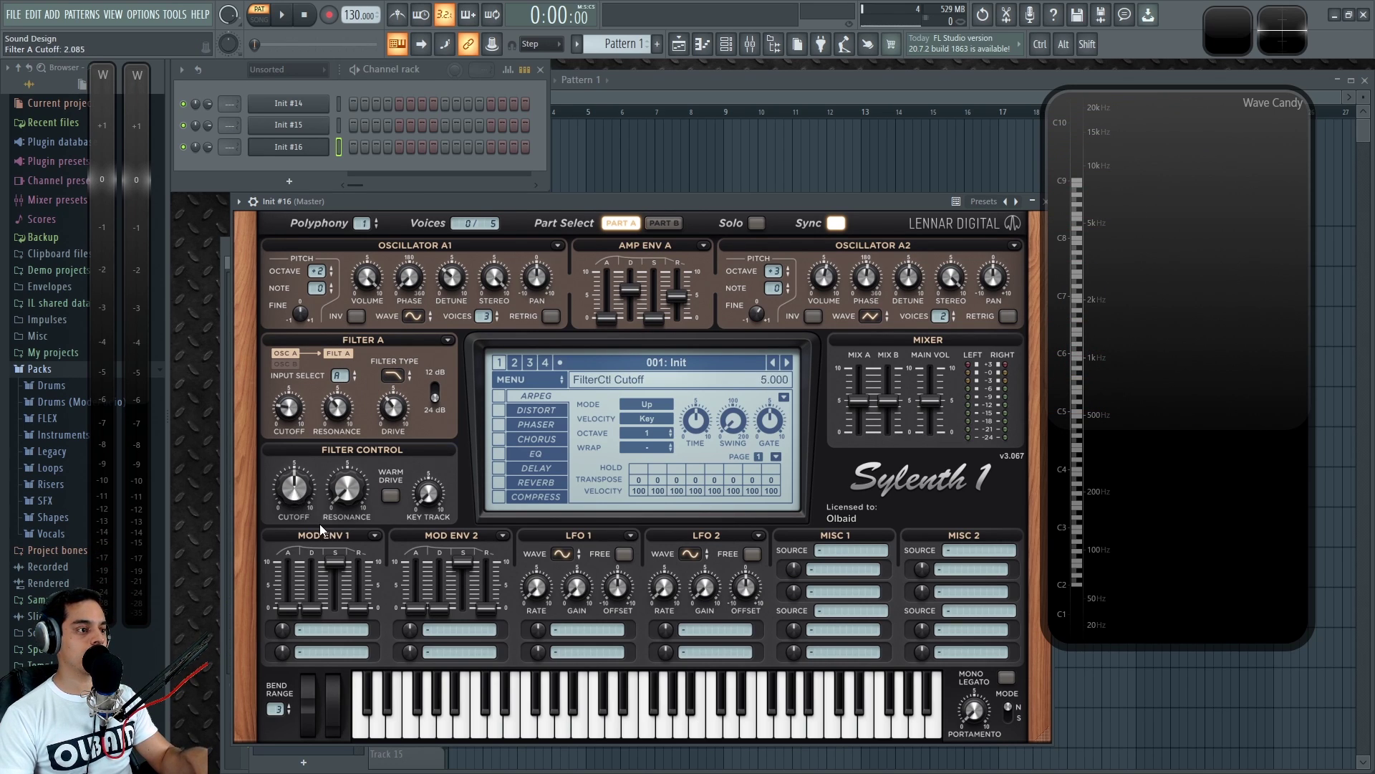
Route Mod Env 1 to Cutoff A with a decay of about 4.1 and low sustain, and raise the Filter Control cutoff to about 7.2
{"action": "left_click", "coordinate": [315, 630]}
{"action": "left_click", "coordinate": [446, 433]}
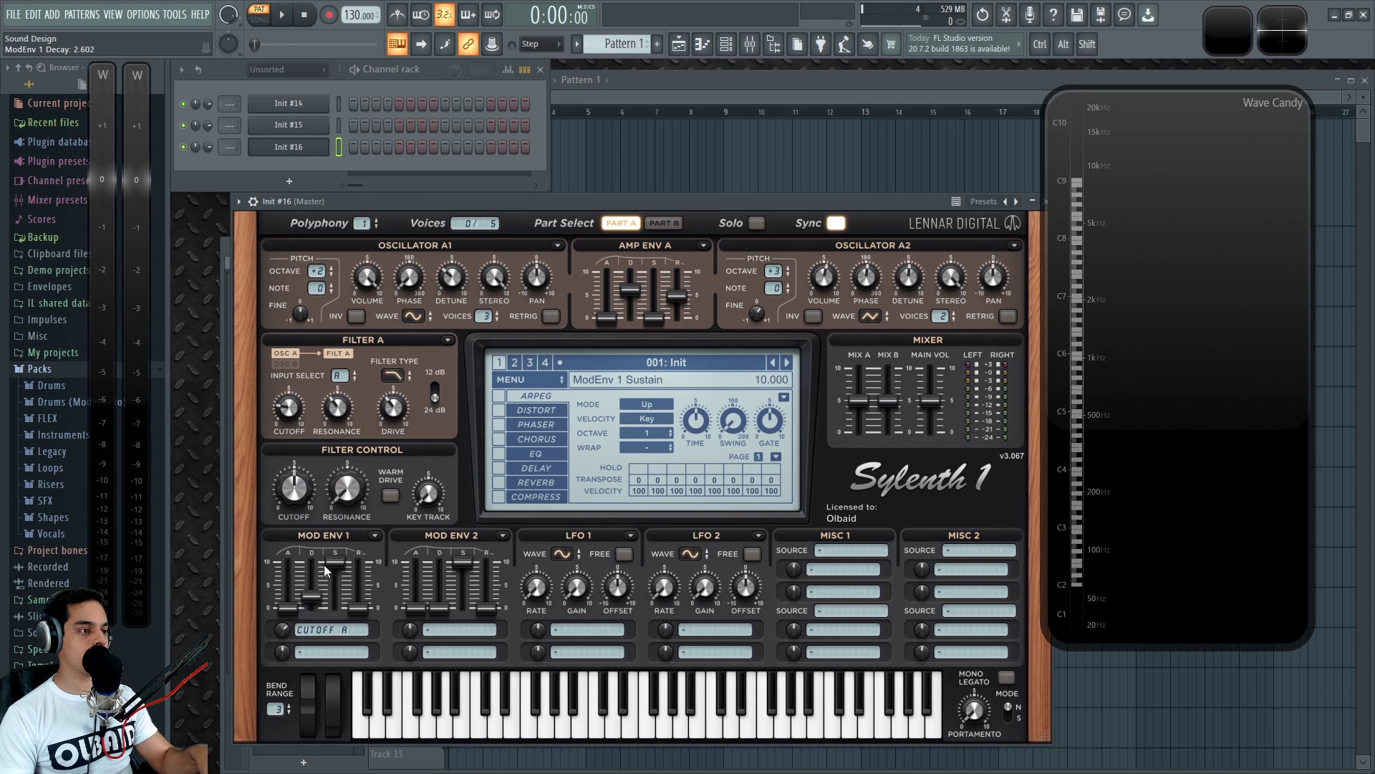
{"action": "mouse_move", "coordinate": [334, 602]}
{"action": "left_mouse_down"}
{"action": "mouse_move", "coordinate": [334, 579]}
{"action": "mouse_move", "coordinate": [336, 595]}
{"action": "mouse_move", "coordinate": [358, 576]}
{"action": "mouse_move", "coordinate": [329, 585]}
{"action": "left_mouse_up"}
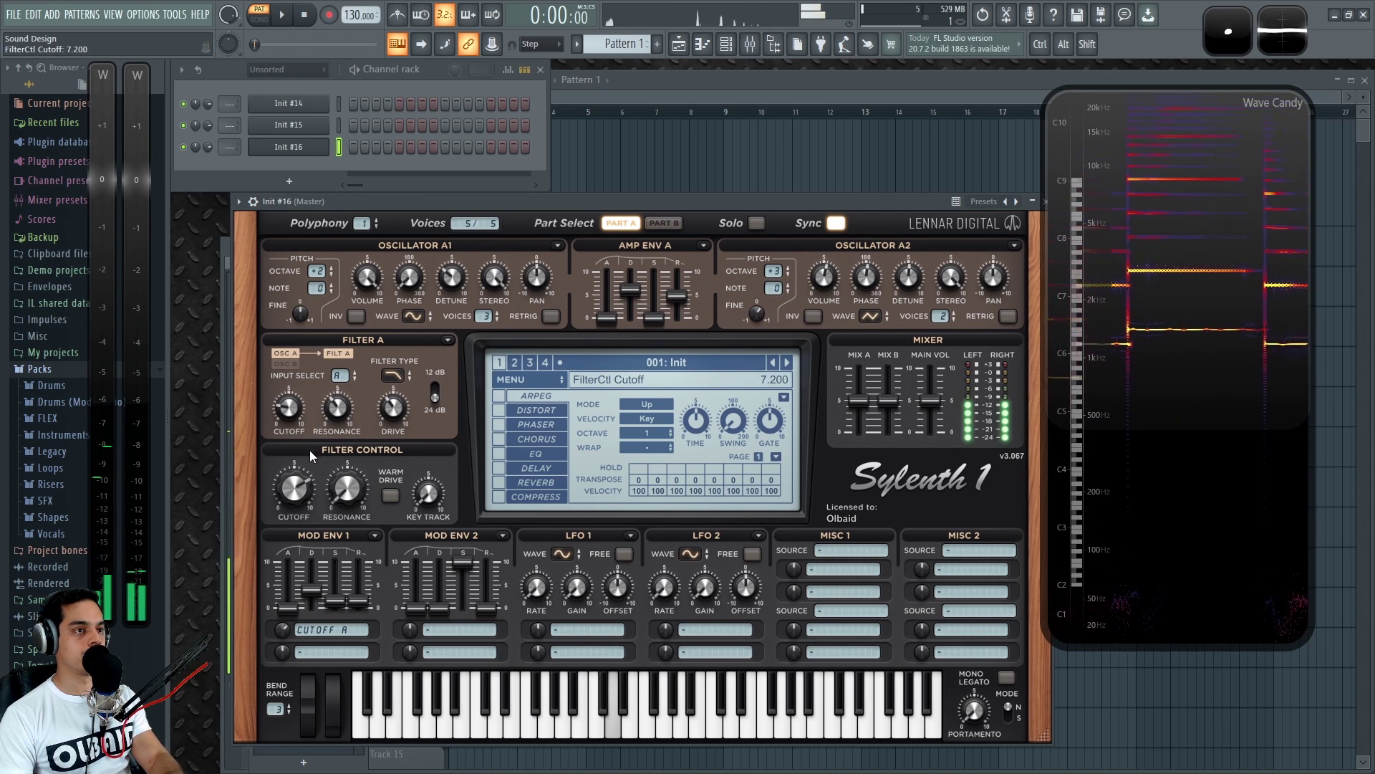
{"action": "left_click_drag", "start_coordinate": [628, 341], "coordinate": [643, 313]}
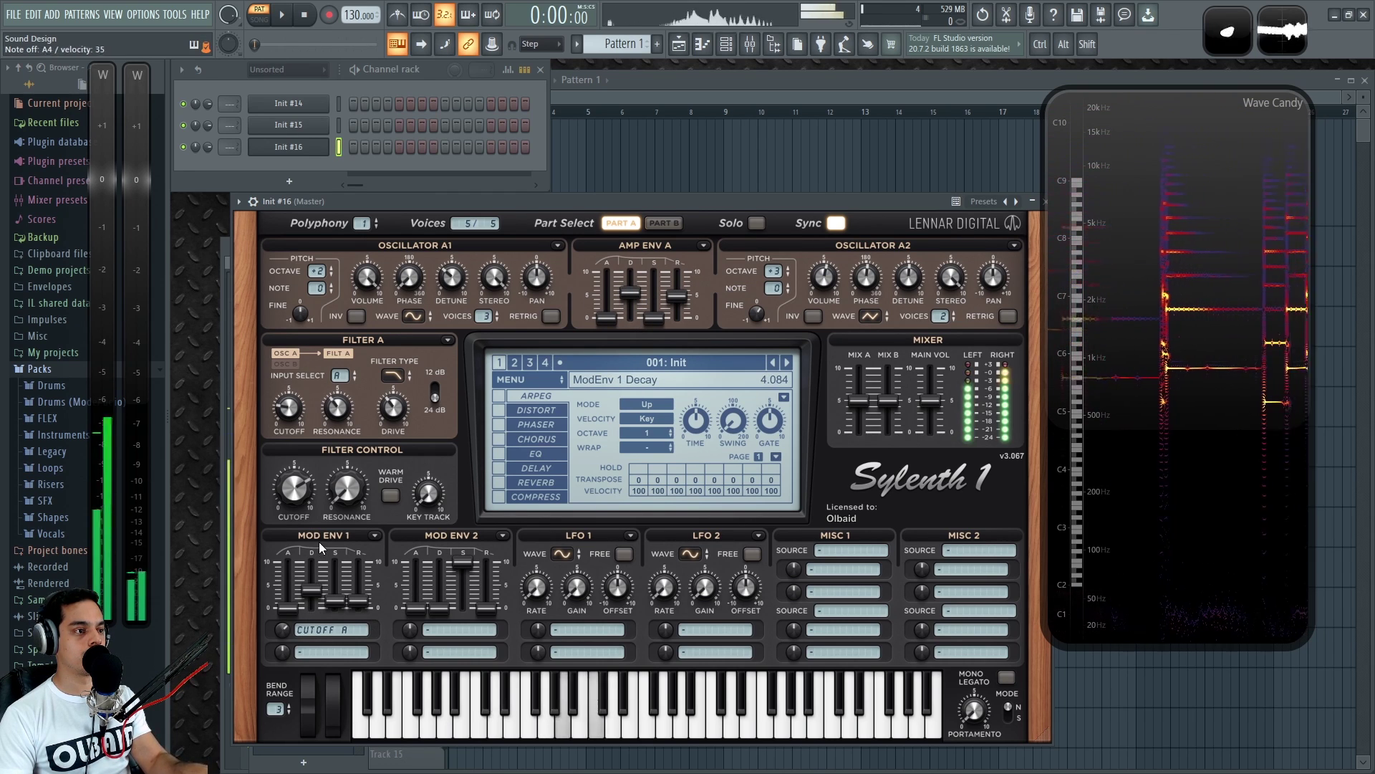
Set the polyphony to 4 and Filter A's slope to 24 dB, checking the sound with the Filter Control cutoff
{"action": "left_click", "coordinate": [373, 220]}
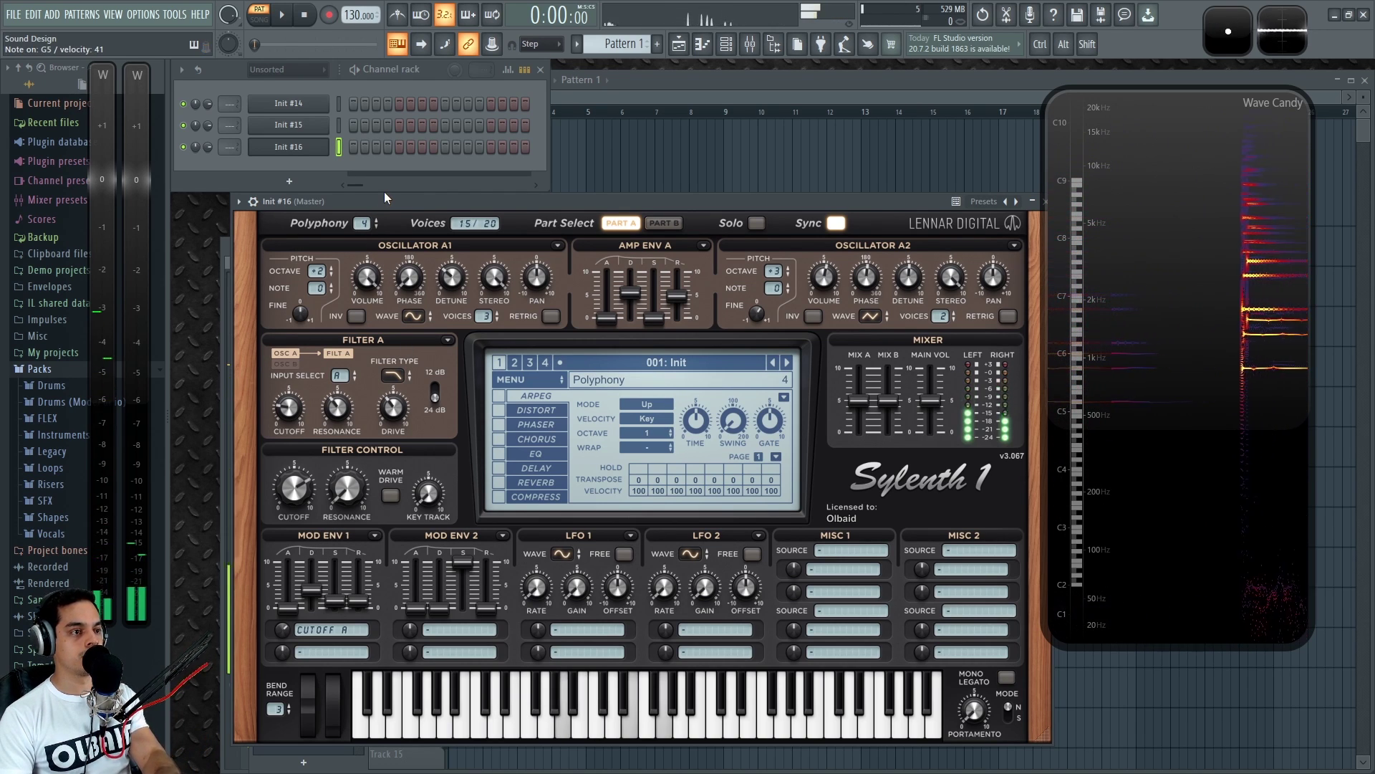
{"action": "mouse_move", "coordinate": [382, 296]}
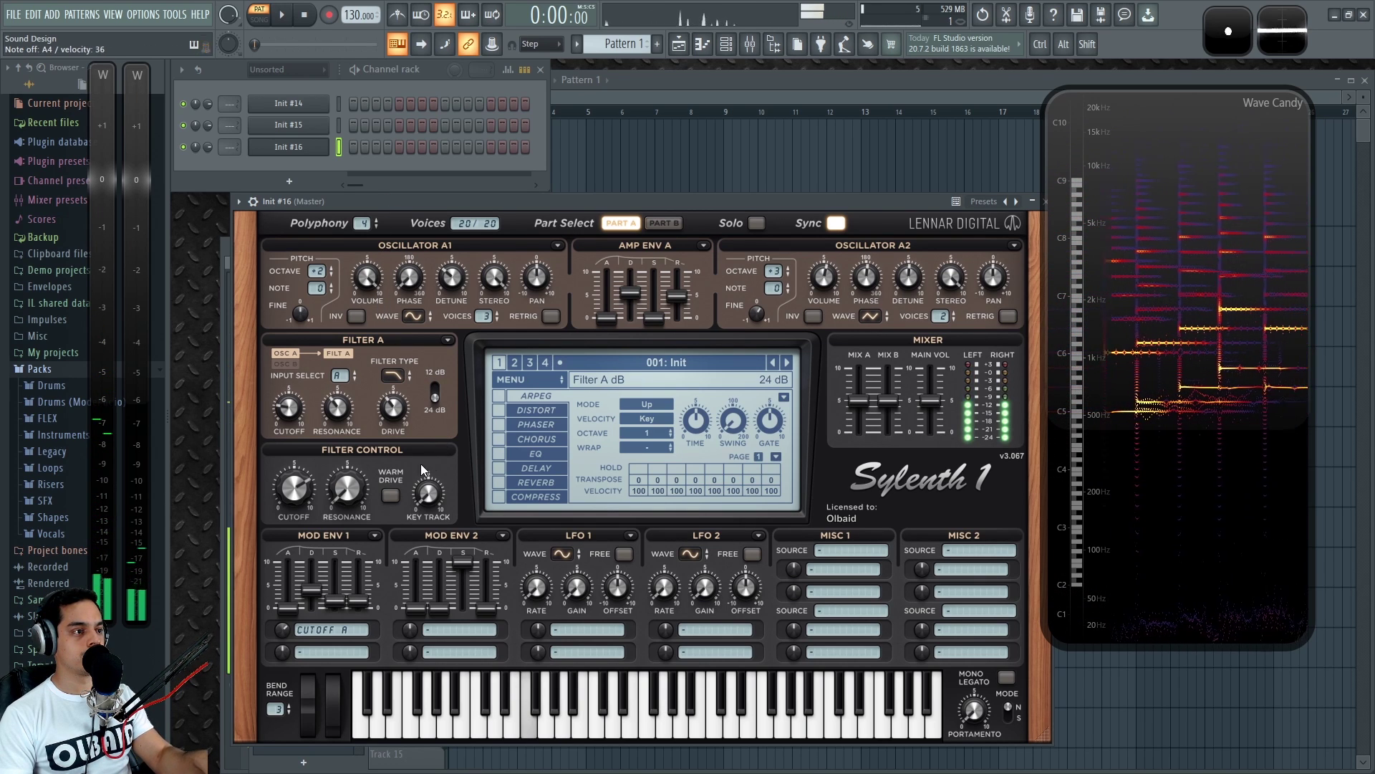
{"action": "left_click_drag", "start_coordinate": [275, 483], "coordinate": [313, 514]}
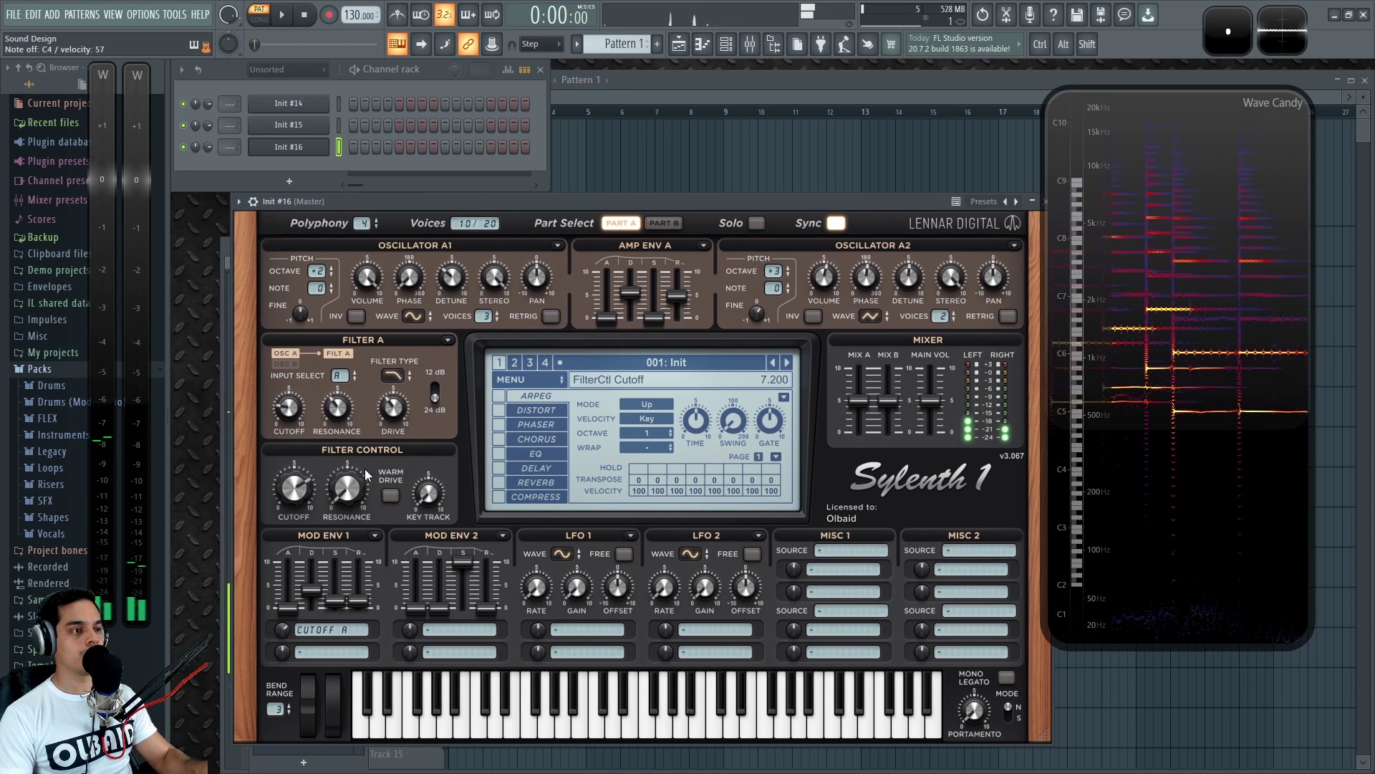
Enable the distortion effect, choose the Decimate type and set its amount to about 2.5
{"action": "left_click", "coordinate": [539, 412]}
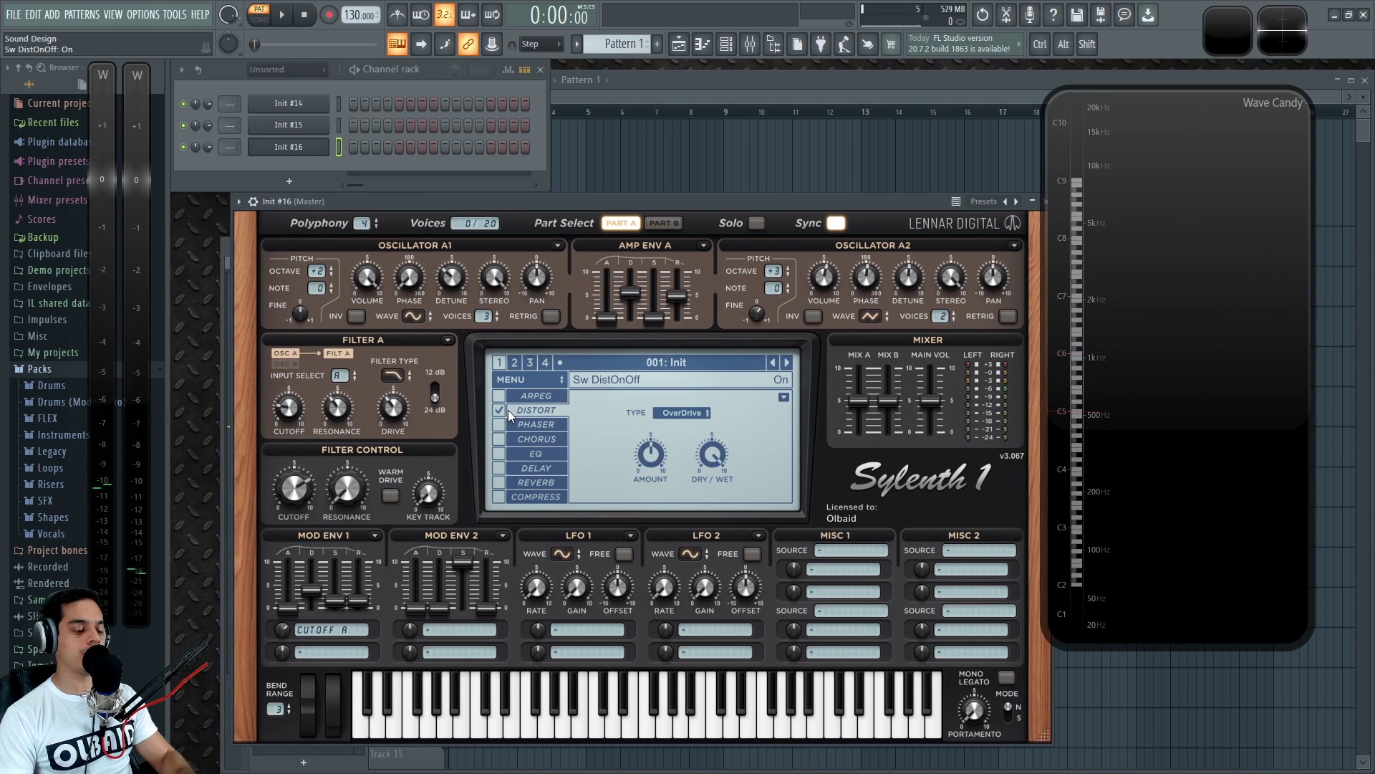
{"action": "left_click", "coordinate": [692, 414]}
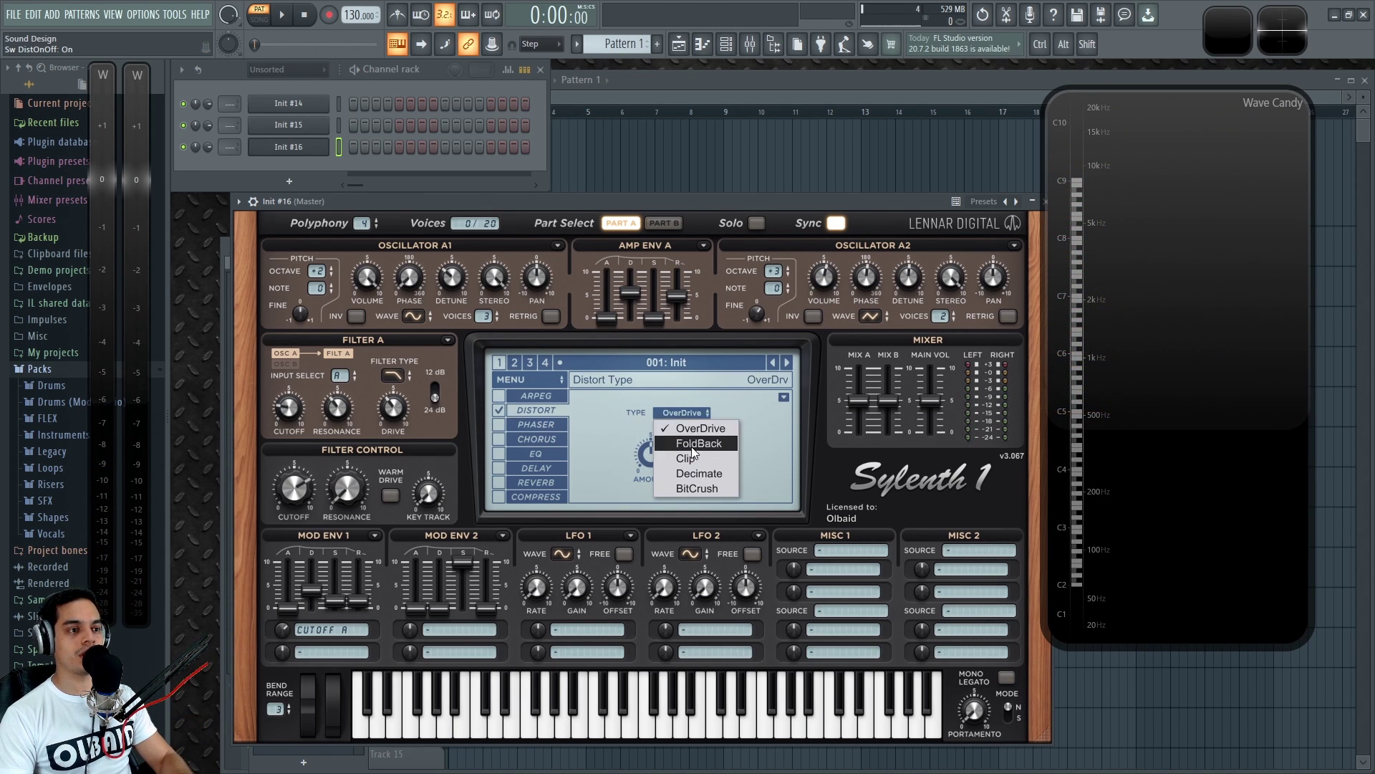
{"action": "left_click", "coordinate": [696, 474]}
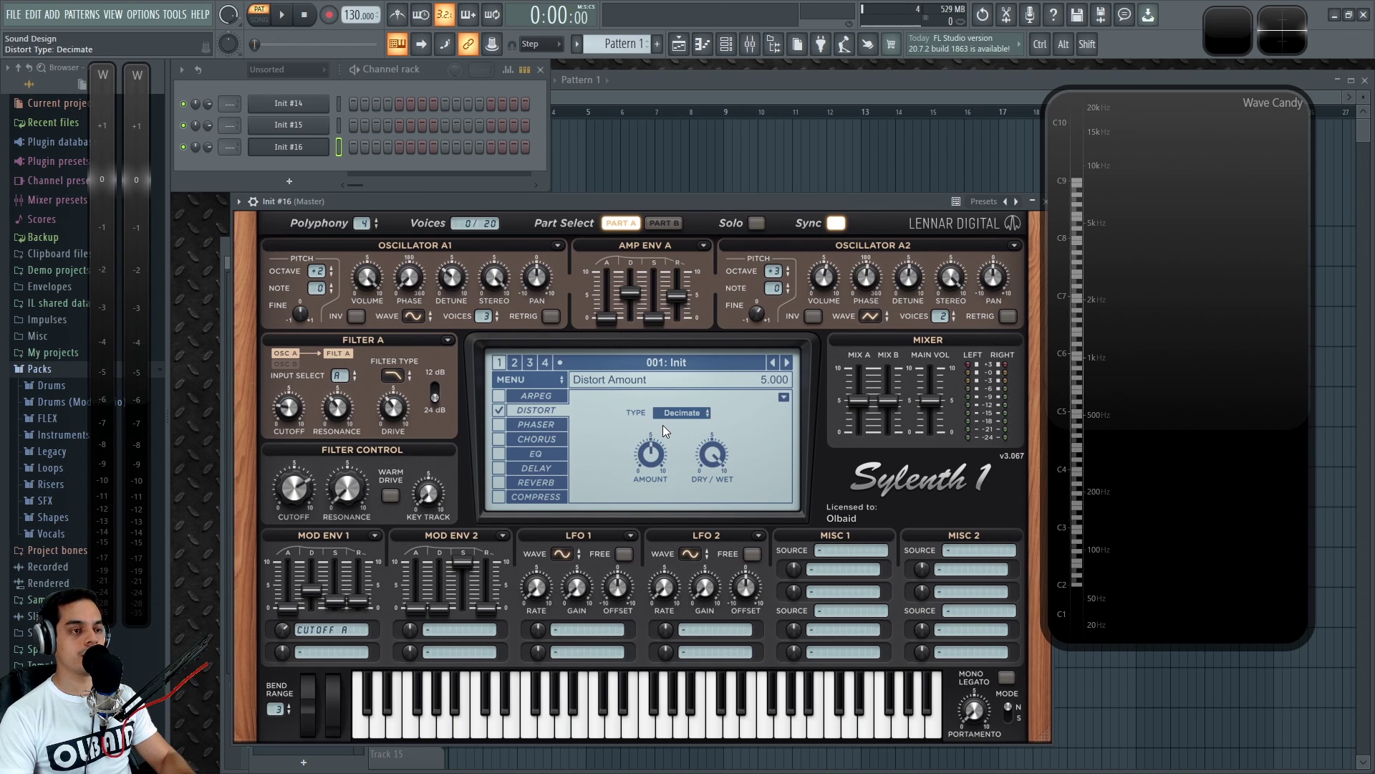
{"action": "left_click_drag", "start_coordinate": [650, 453], "coordinate": [652, 522]}
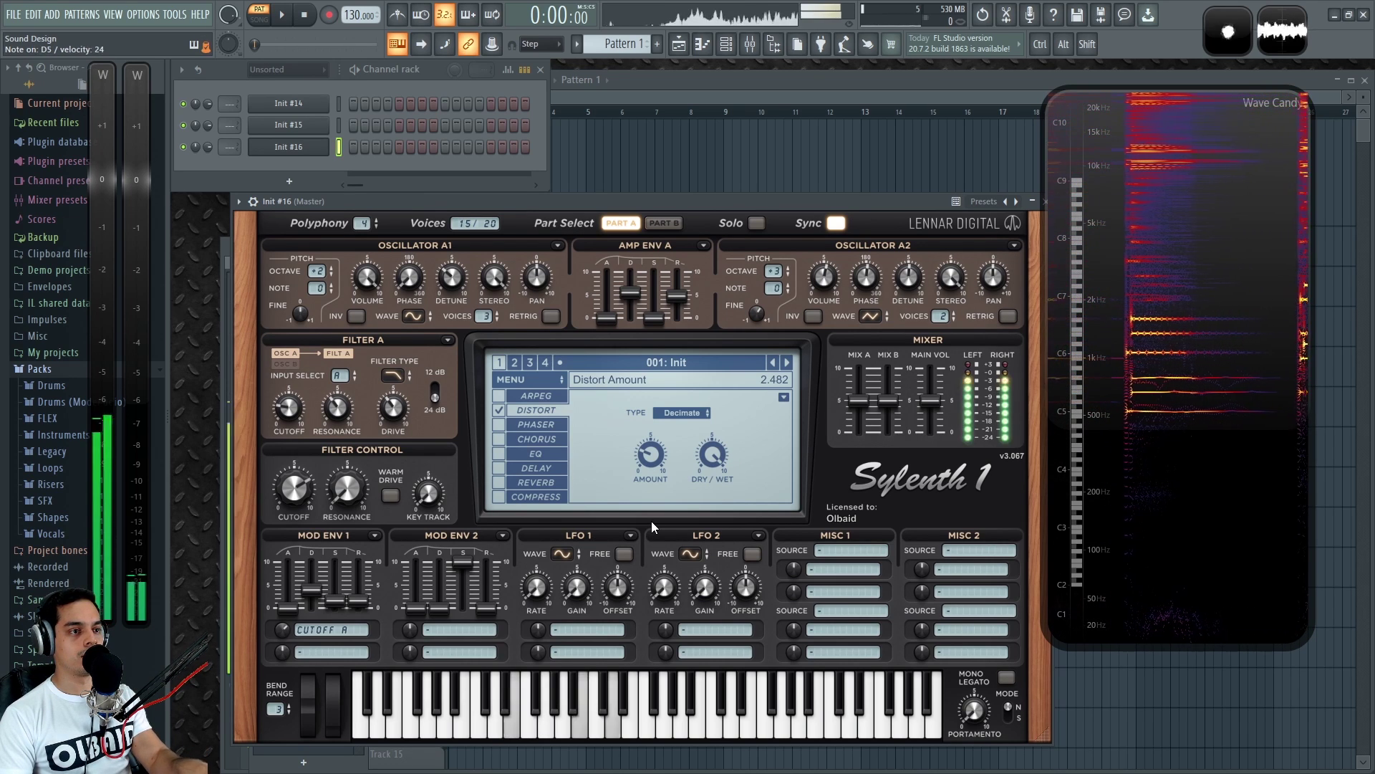
Lower the Filter Control cutoff to about 6 and enable the Delay and Reverb effects
{"action": "left_click_drag", "start_coordinate": [309, 492], "coordinate": [330, 530]}
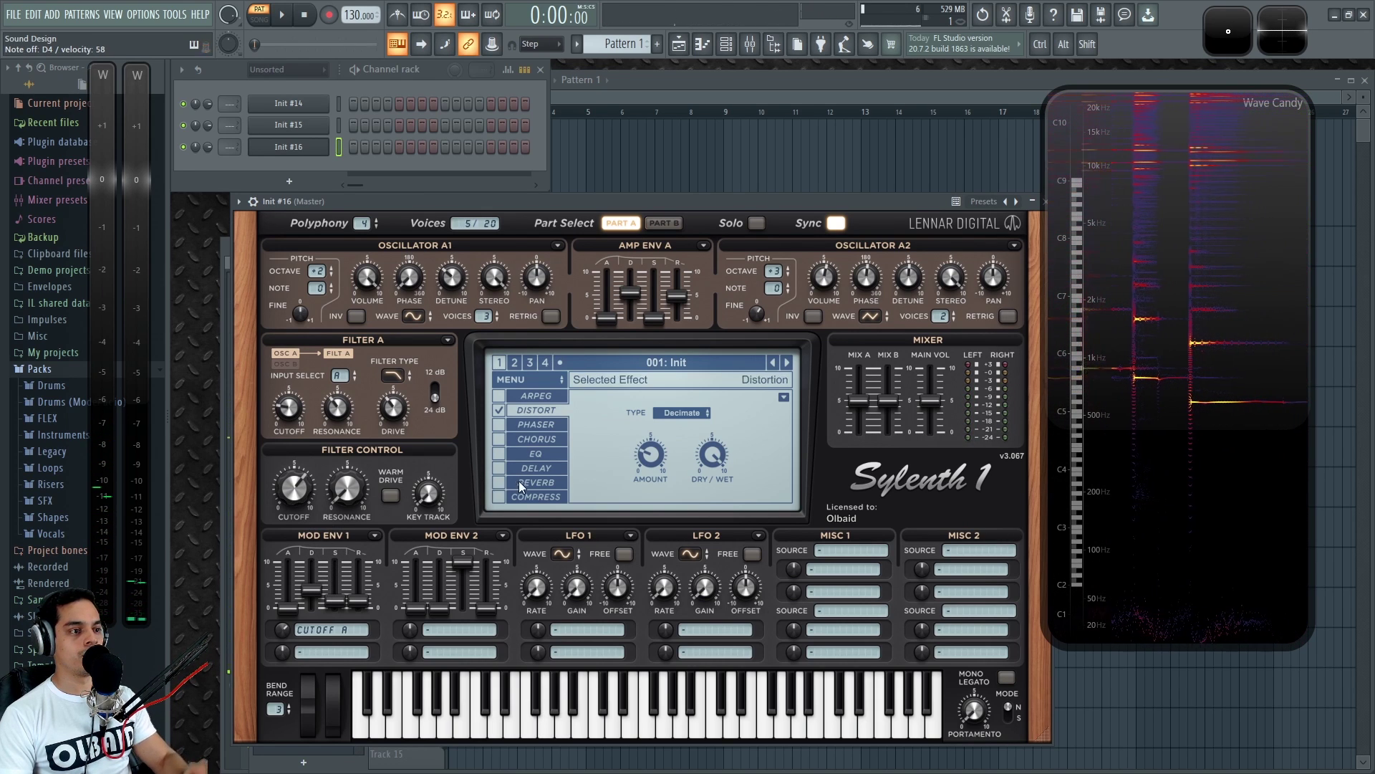
{"action": "left_click", "coordinate": [500, 469]}
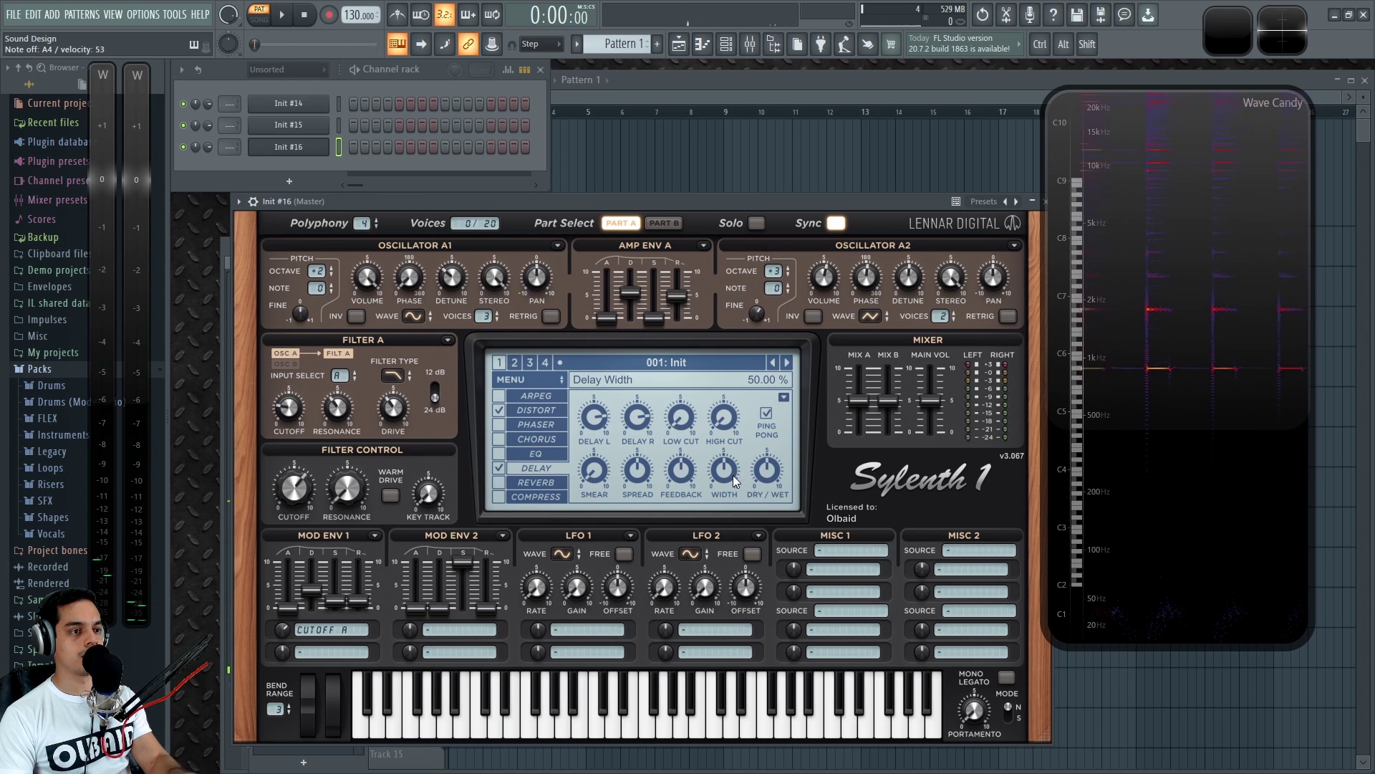
{"action": "left_click", "coordinate": [500, 482]}
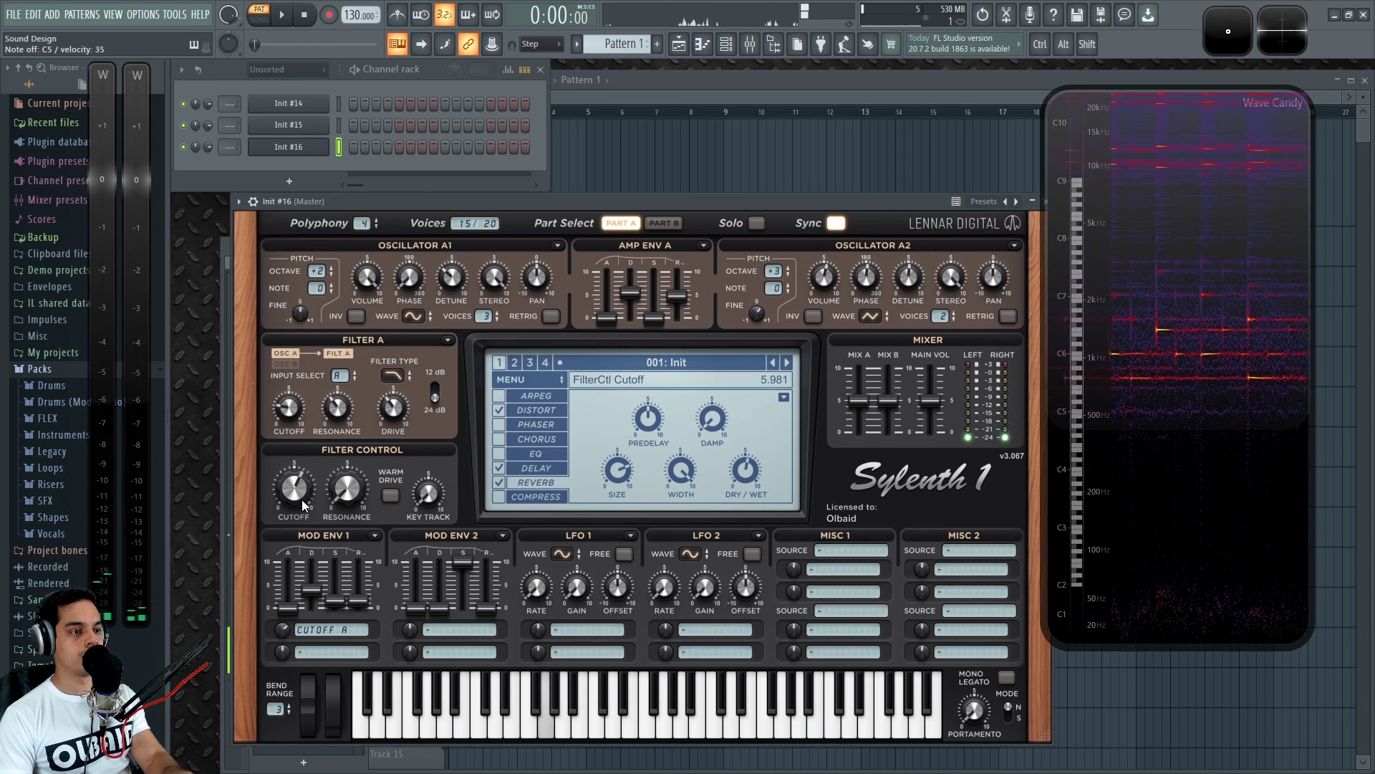
Turn on Warm Drive in the Filter Control section and adjust Filter A's drive
{"action": "left_click_drag", "start_coordinate": [417, 346], "coordinate": [416, 489]}
{"action": "left_click", "coordinate": [391, 495]}
{"action": "left_click_drag", "start_coordinate": [400, 407], "coordinate": [405, 386]}
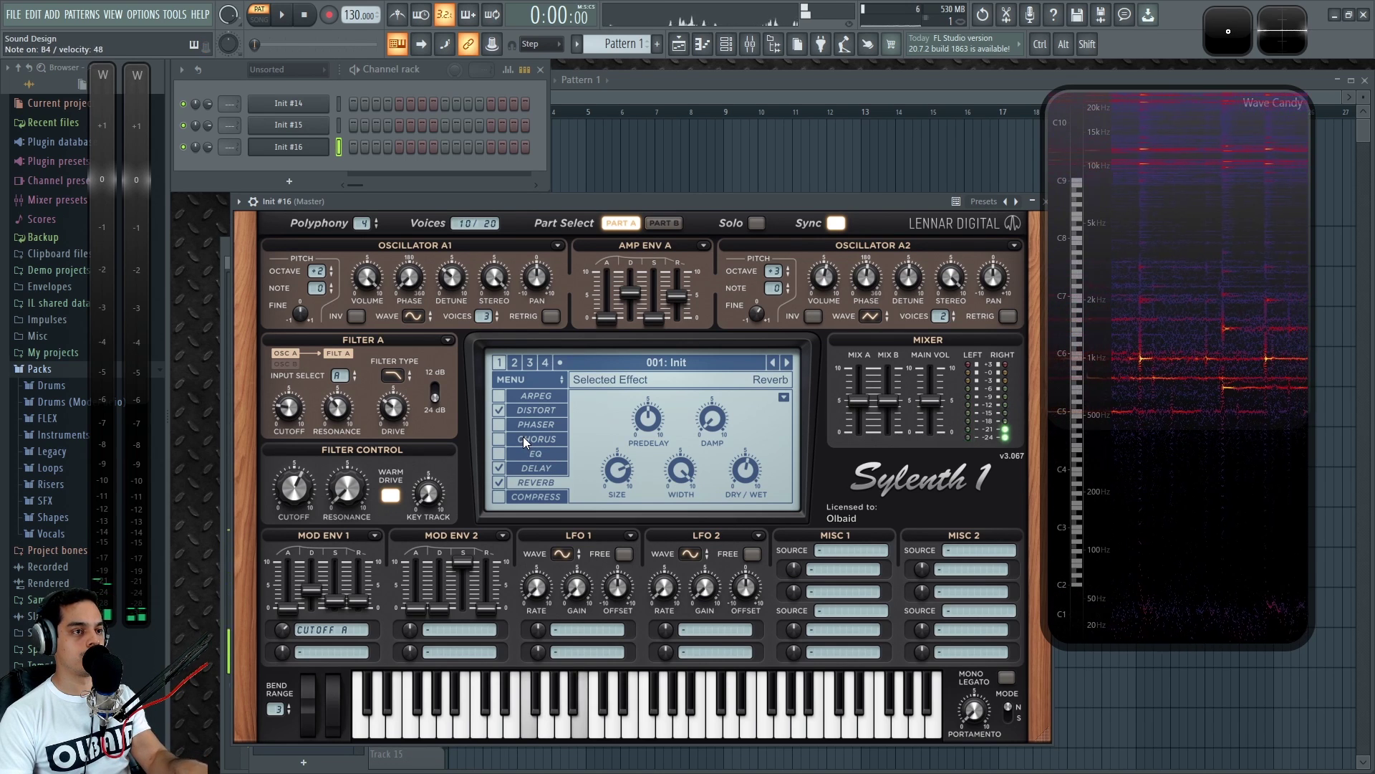
Raise the Mix A level in the mixer and fine-tune the Filter Control cutoff
{"action": "left_click_drag", "start_coordinate": [855, 412], "coordinate": [864, 387]}
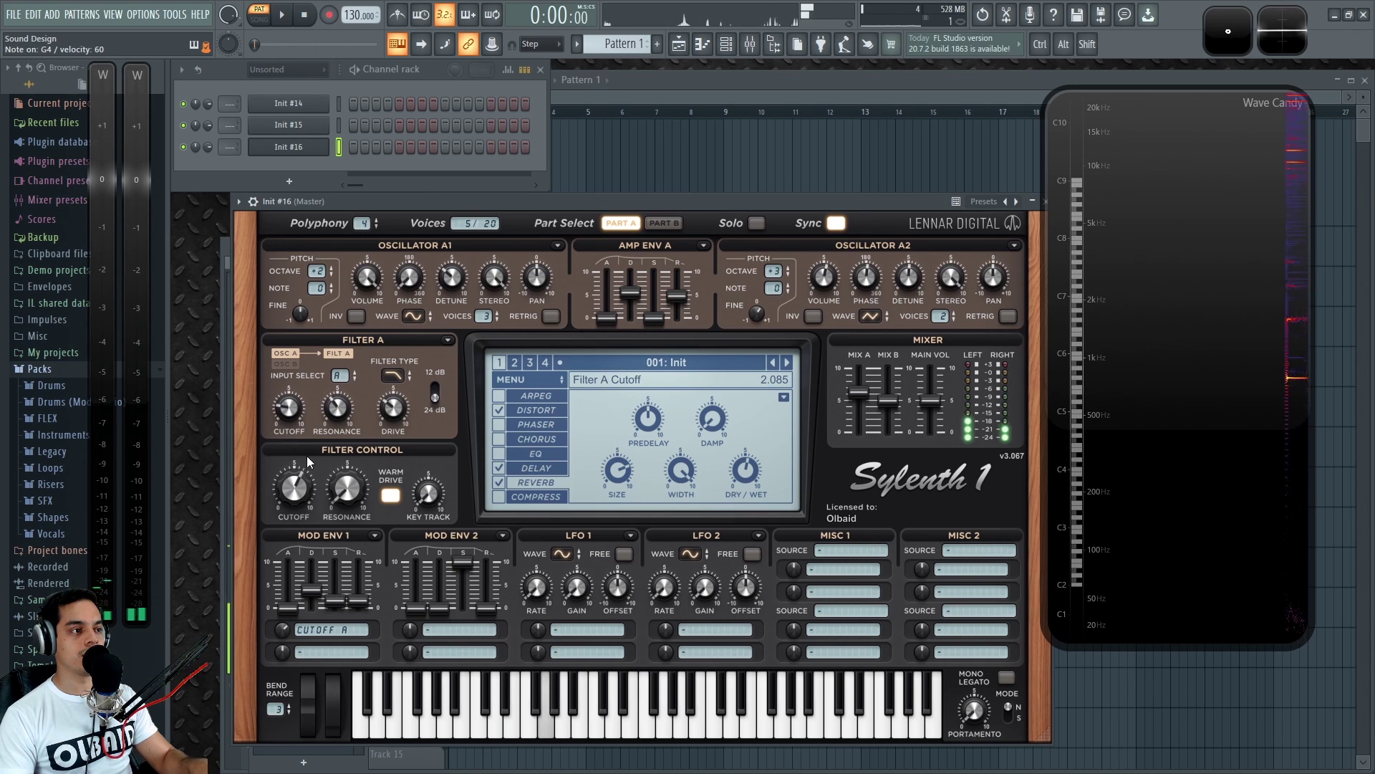
{"action": "left_click_drag", "start_coordinate": [306, 485], "coordinate": [304, 491]}
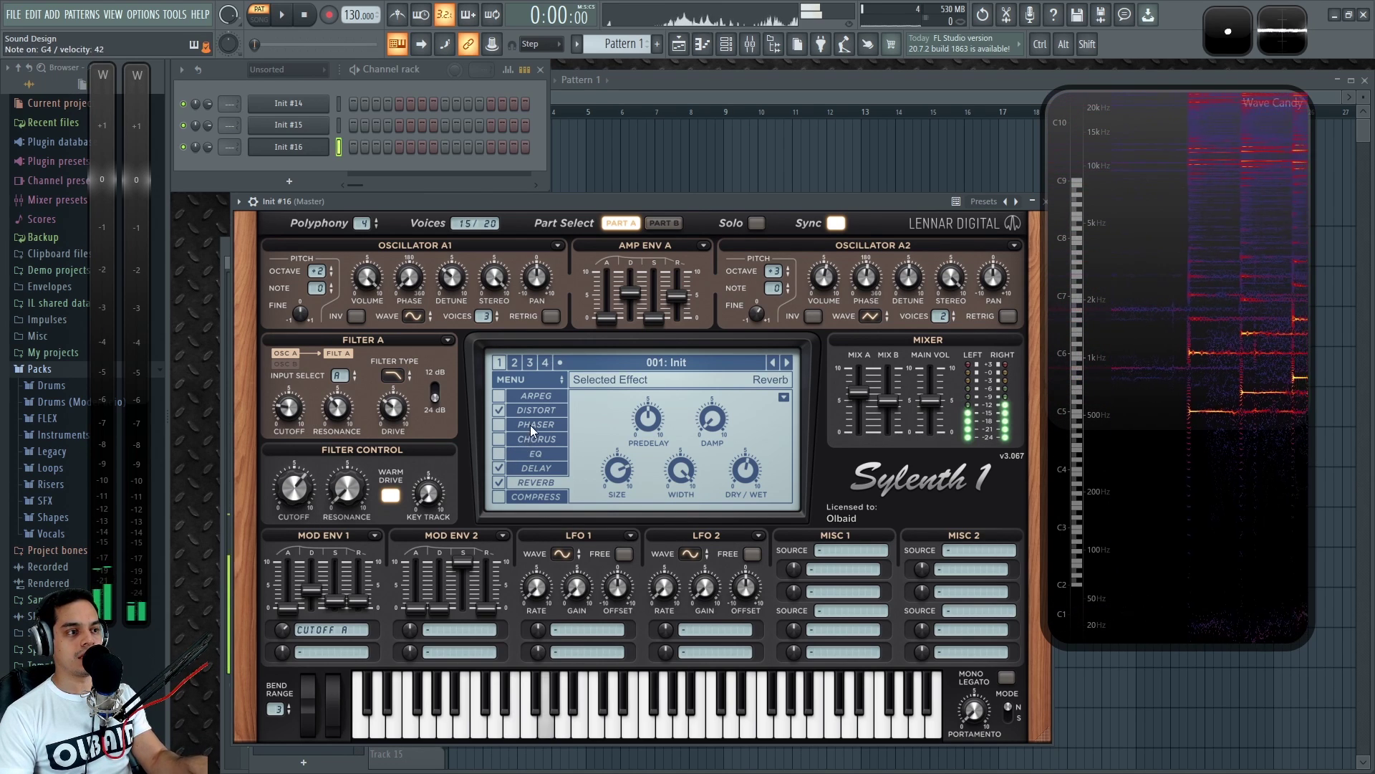
Turn down the treble in the EQ effect and open the Reverb settings
{"action": "left_click", "coordinate": [535, 456]}
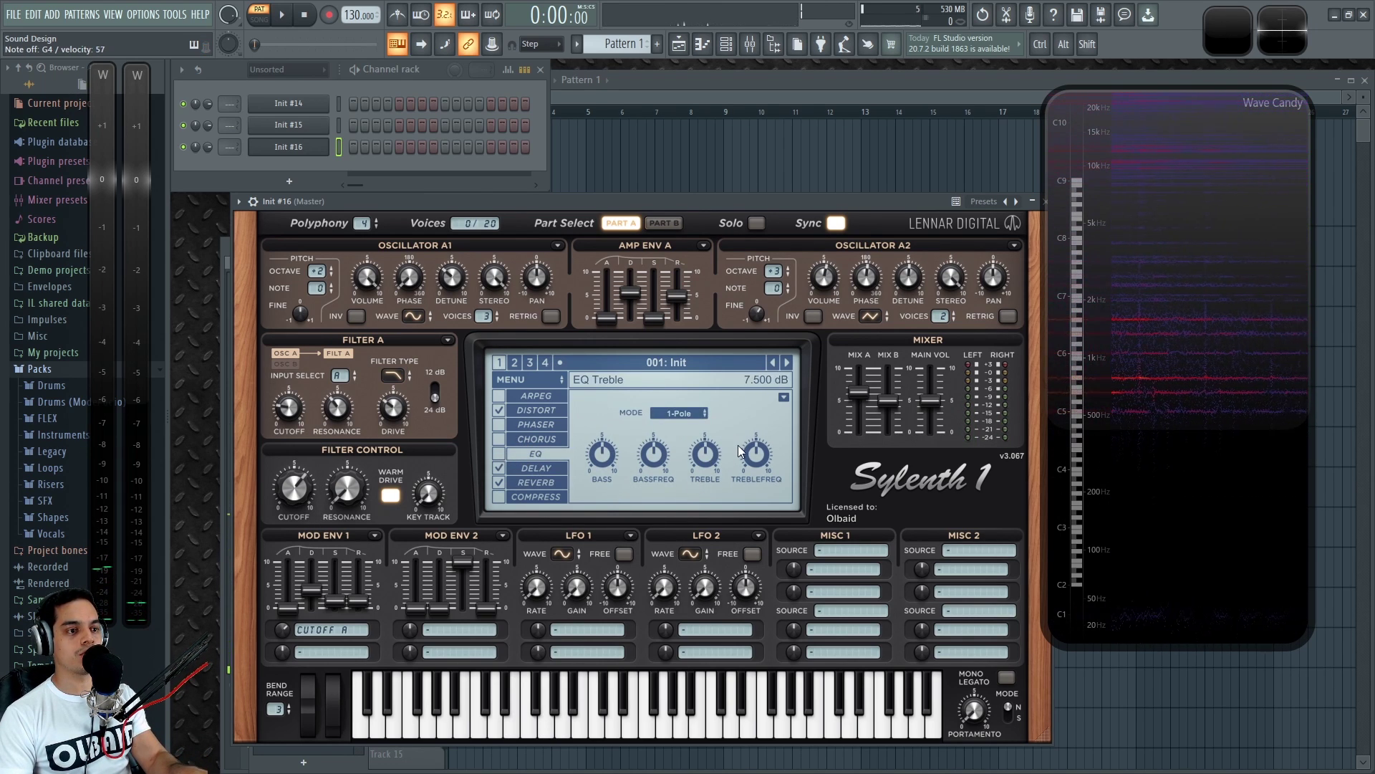
{"action": "left_click_drag", "start_coordinate": [708, 455], "coordinate": [715, 510]}
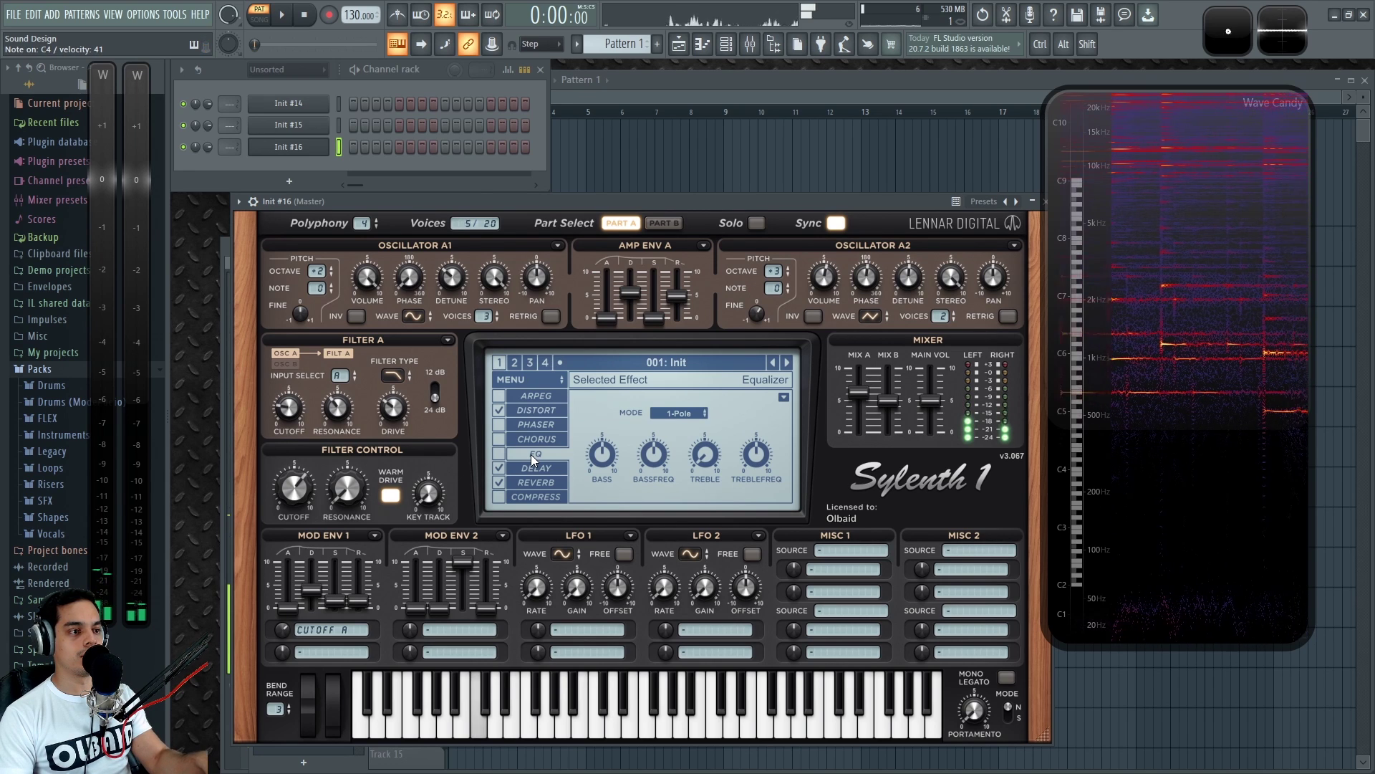
{"action": "left_click", "coordinate": [539, 482]}
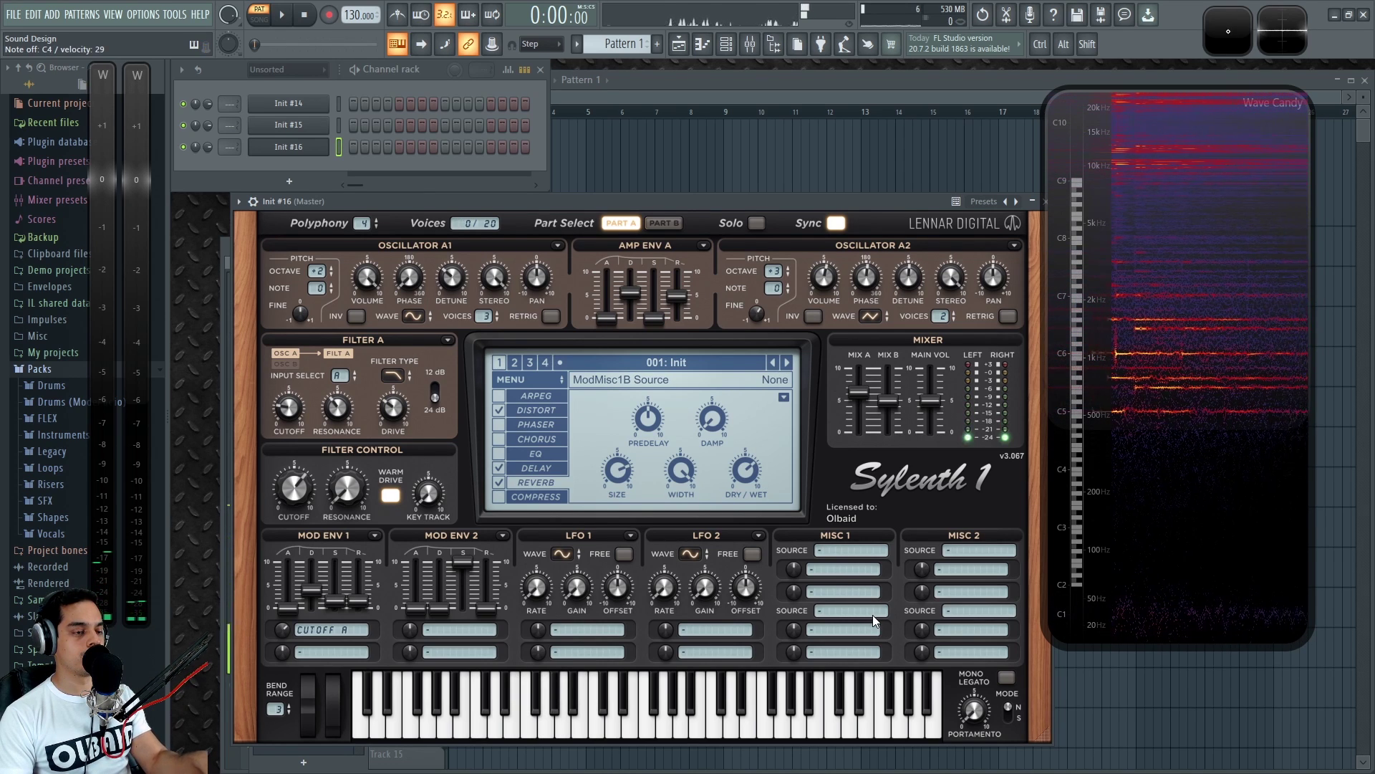
Reduce the Decimate distortion's dry/wet mix to about 62% and fine-tune its amount
{"action": "left_click", "coordinate": [536, 410]}
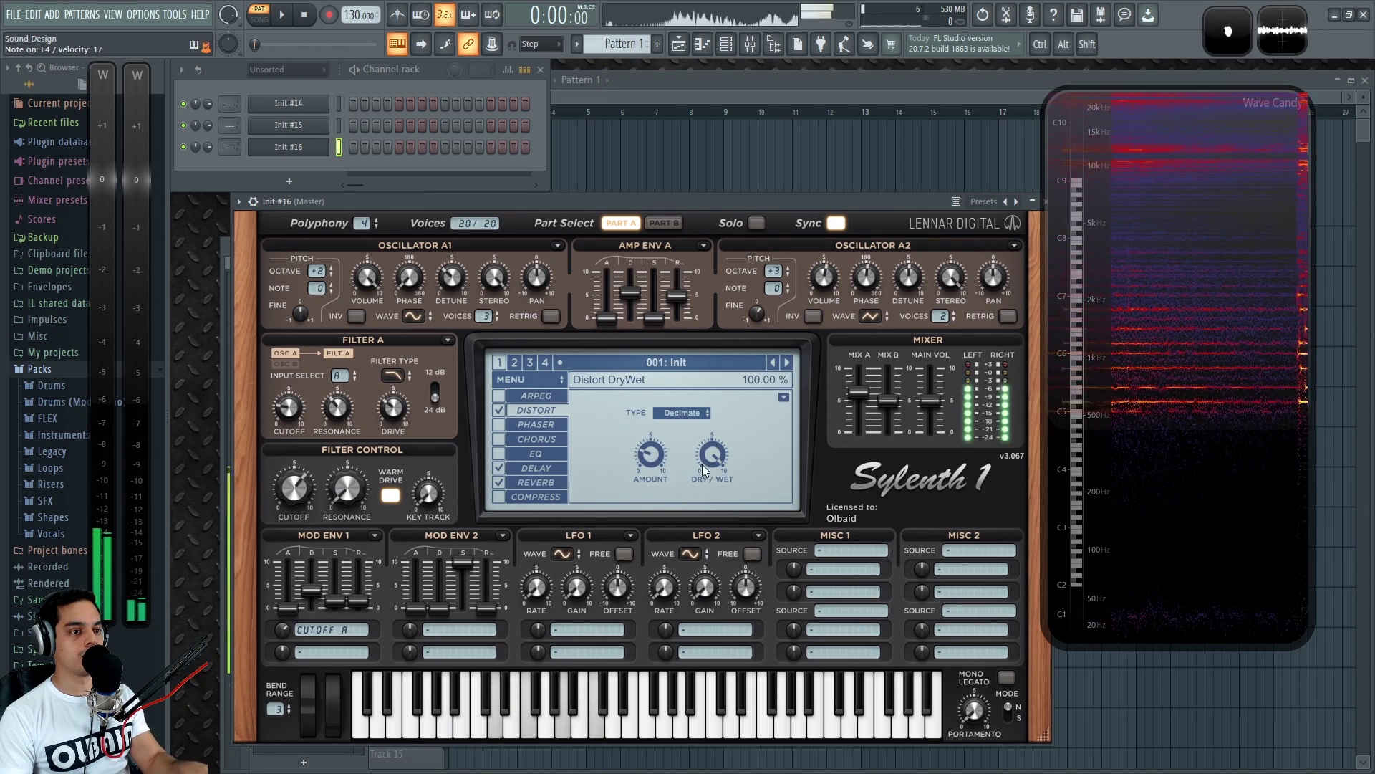
{"action": "left_click_drag", "start_coordinate": [713, 455], "coordinate": [730, 579]}
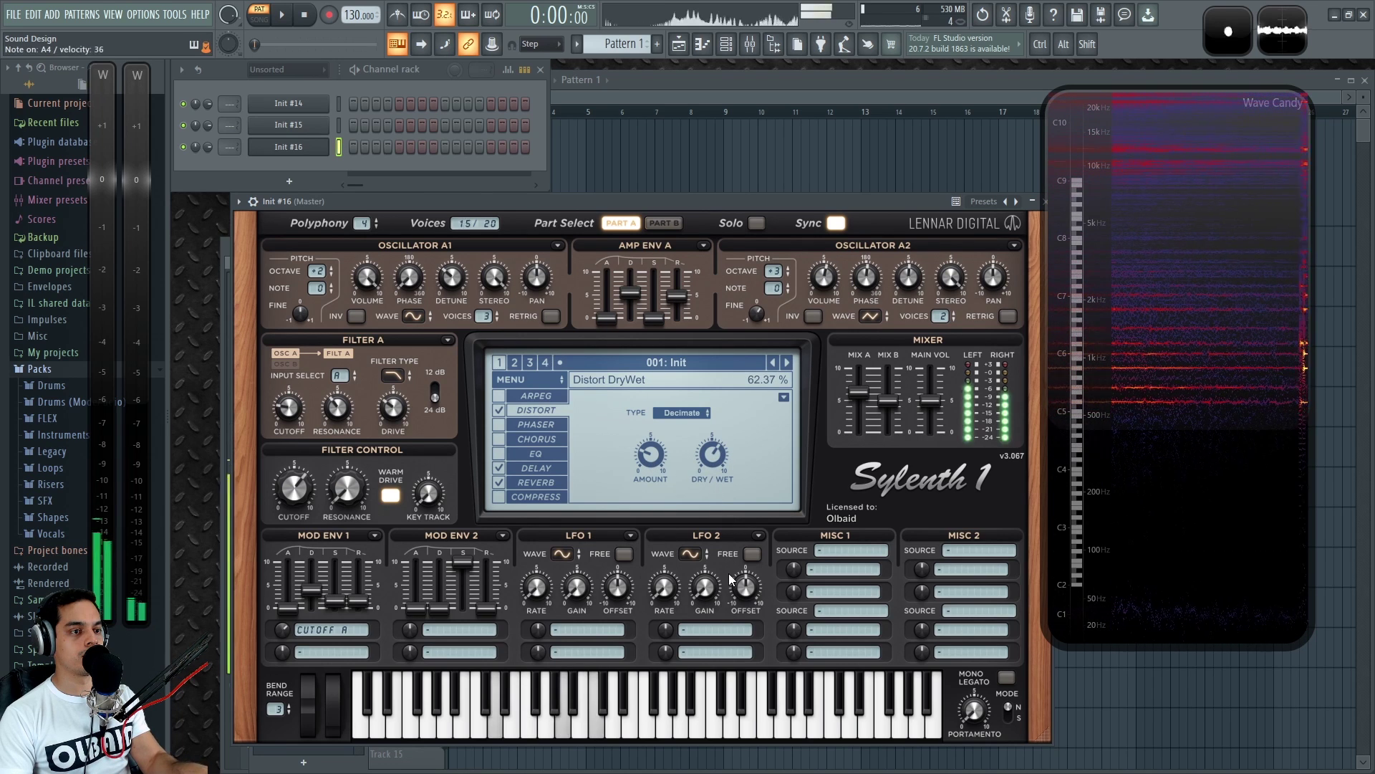
{"action": "left_click_drag", "start_coordinate": [650, 454], "coordinate": [652, 473]}
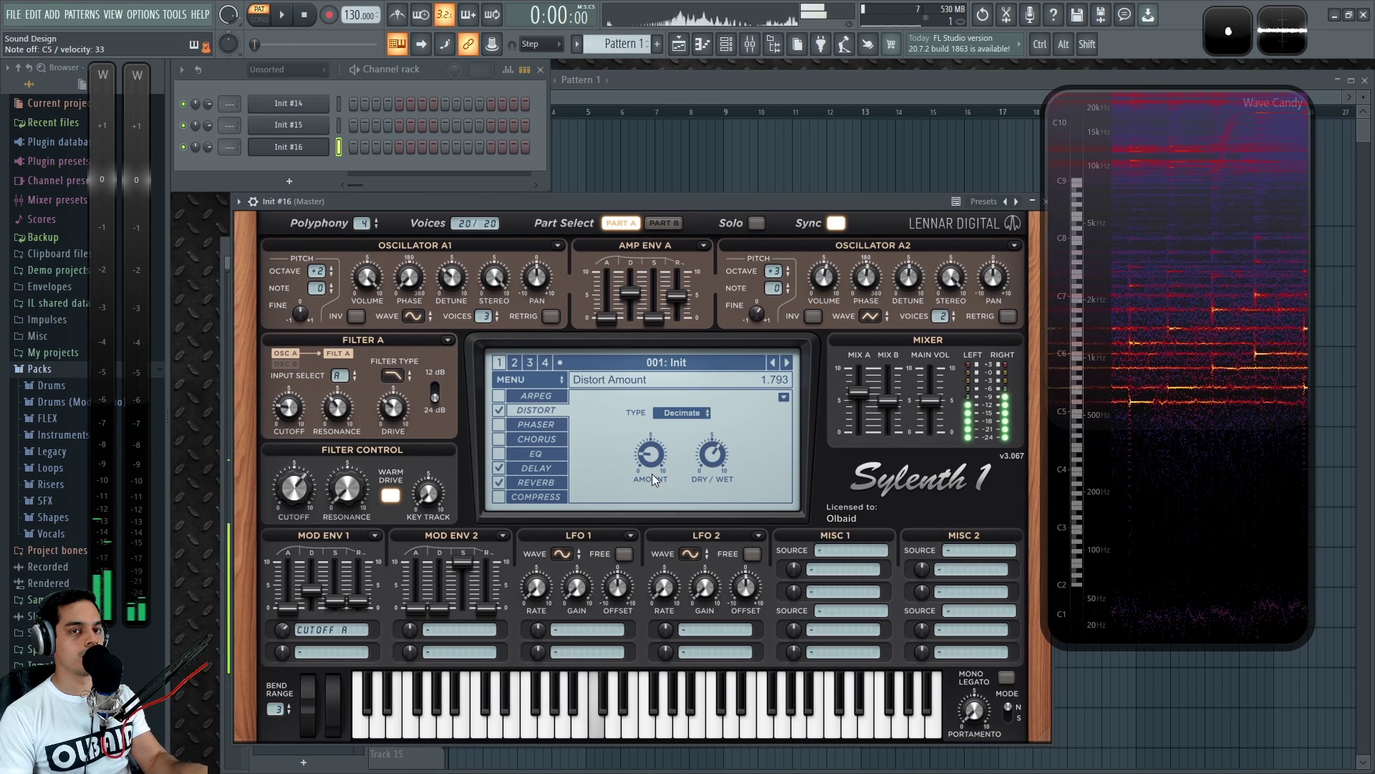
{"action": "left_click_drag", "start_coordinate": [652, 475], "coordinate": [659, 432]}
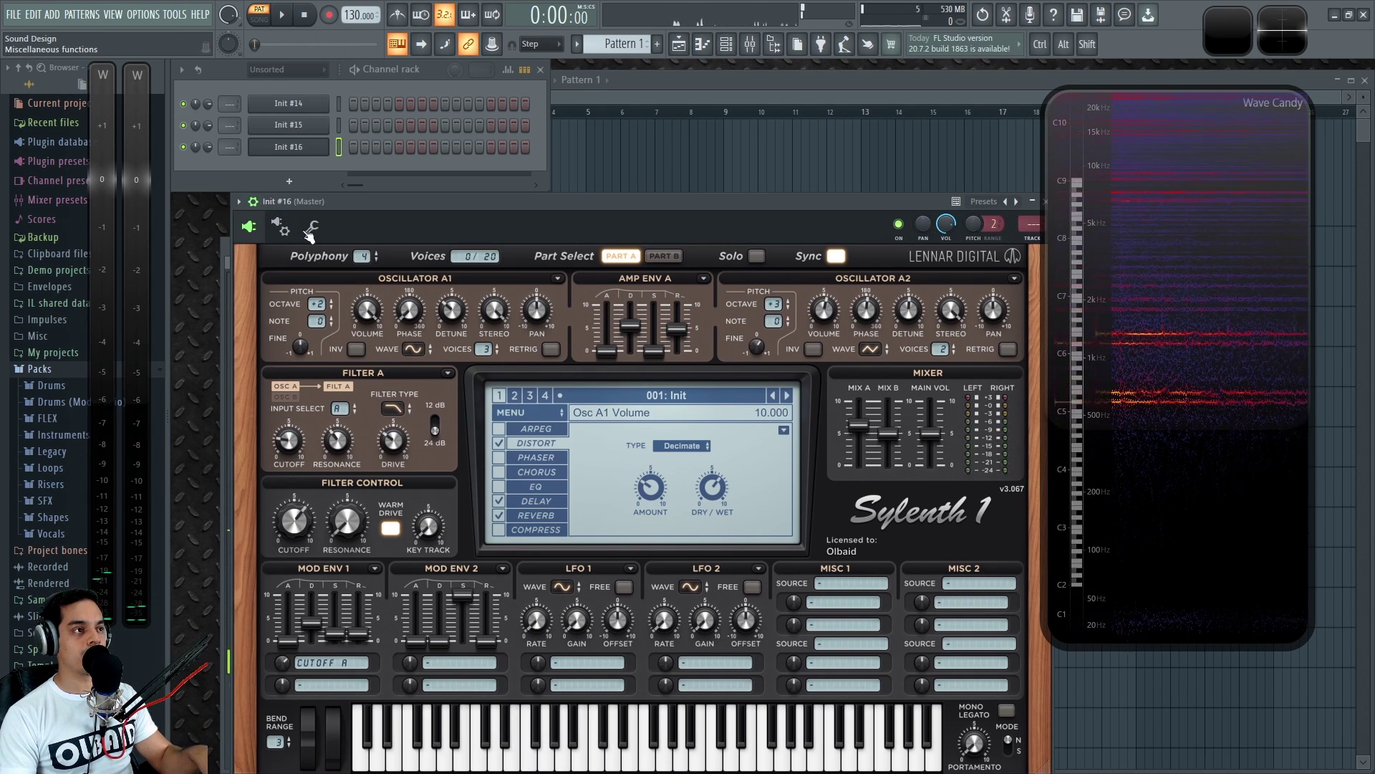
Try a root note of C6 for the Init #16 channel and return it to C5
{"action": "left_click", "coordinate": [253, 202]}
{"action": "right_click", "coordinate": [501, 507]}
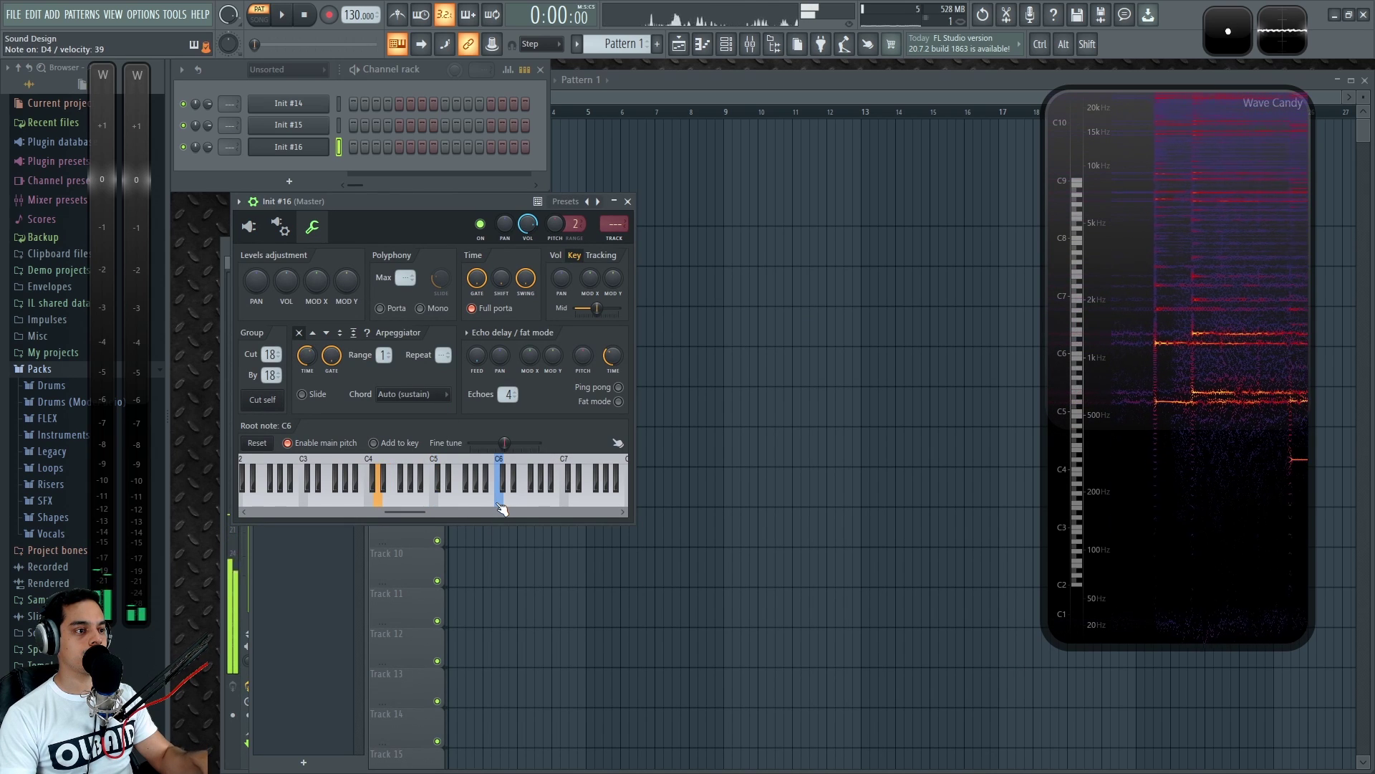
{"action": "right_click", "coordinate": [434, 498]}
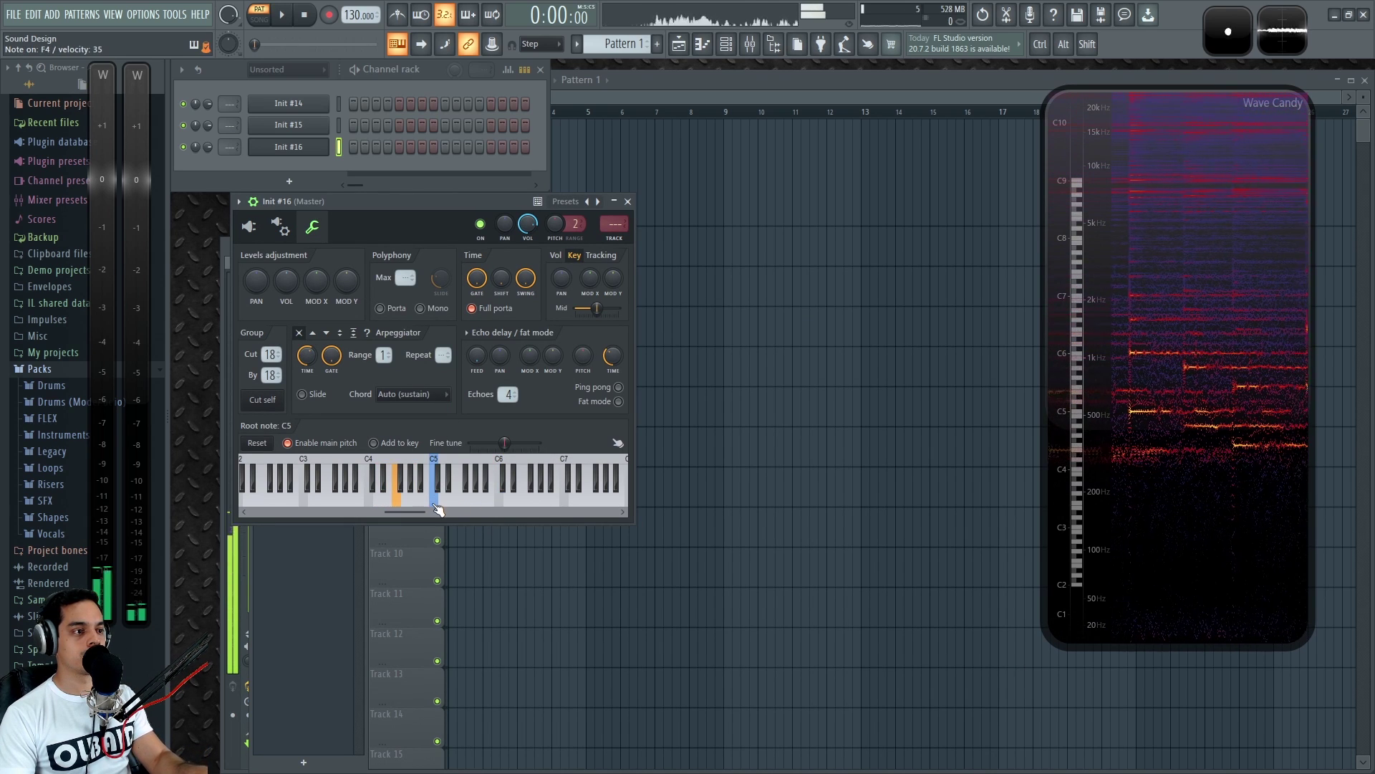
{"action": "left_click", "coordinate": [242, 230]}
{"action": "left_click_drag", "start_coordinate": [398, 201], "coordinate": [417, 179]}
{"action": "left_click", "coordinate": [242, 175]}
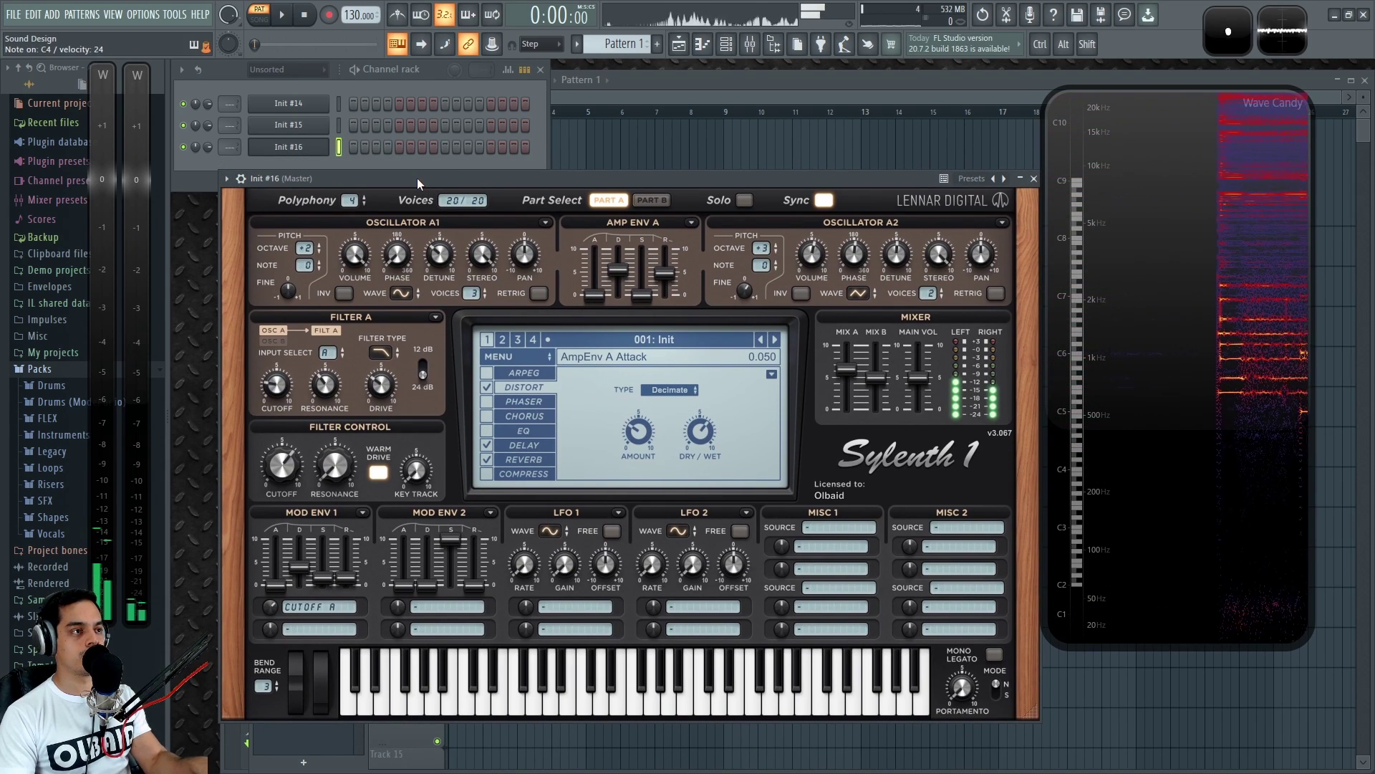
On a new Init #17 synth, set Oscillator A1 to a four-voice Saw with retrigger off and Amp Env A's decay to about 4.8
{"action": "left_click", "coordinate": [428, 74]}
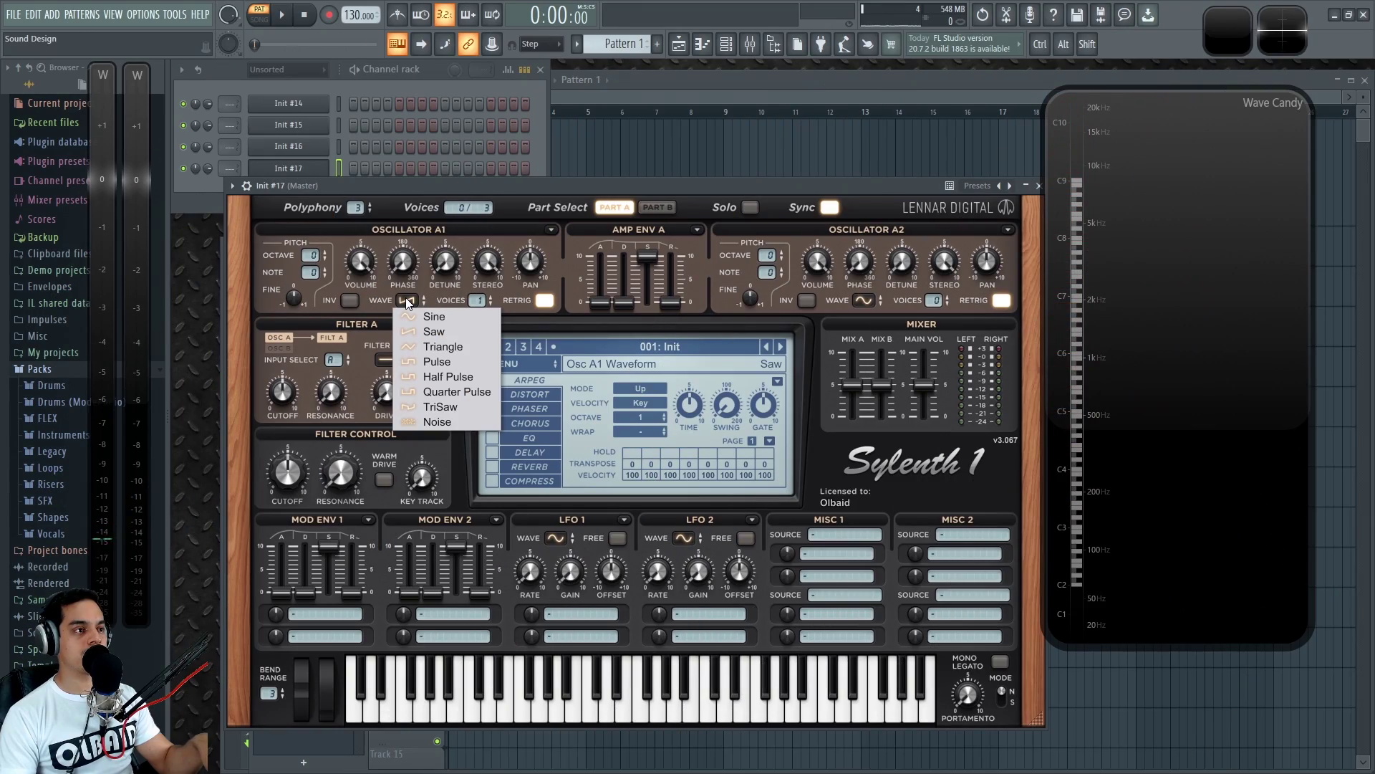
{"action": "left_click", "coordinate": [449, 333]}
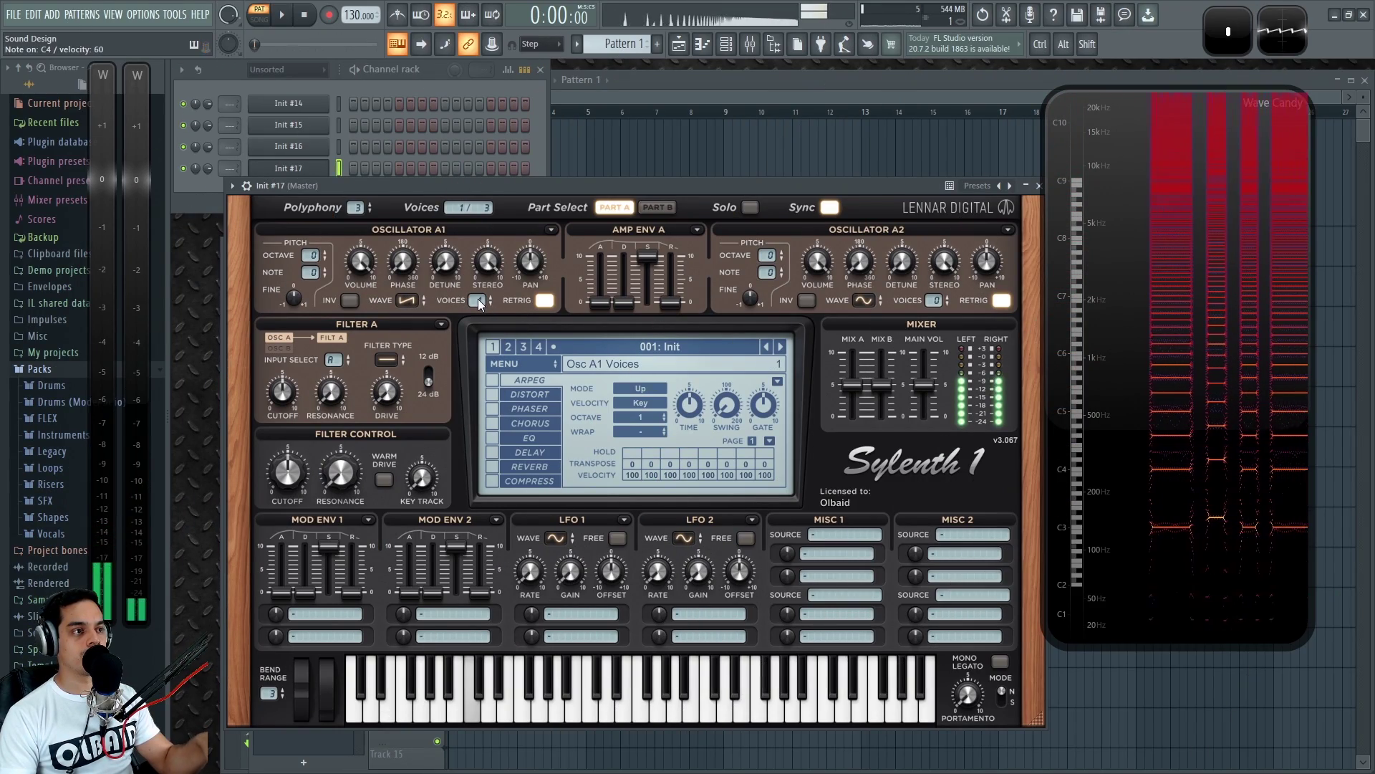
{"action": "left_click_drag", "start_coordinate": [480, 298], "coordinate": [487, 270]}
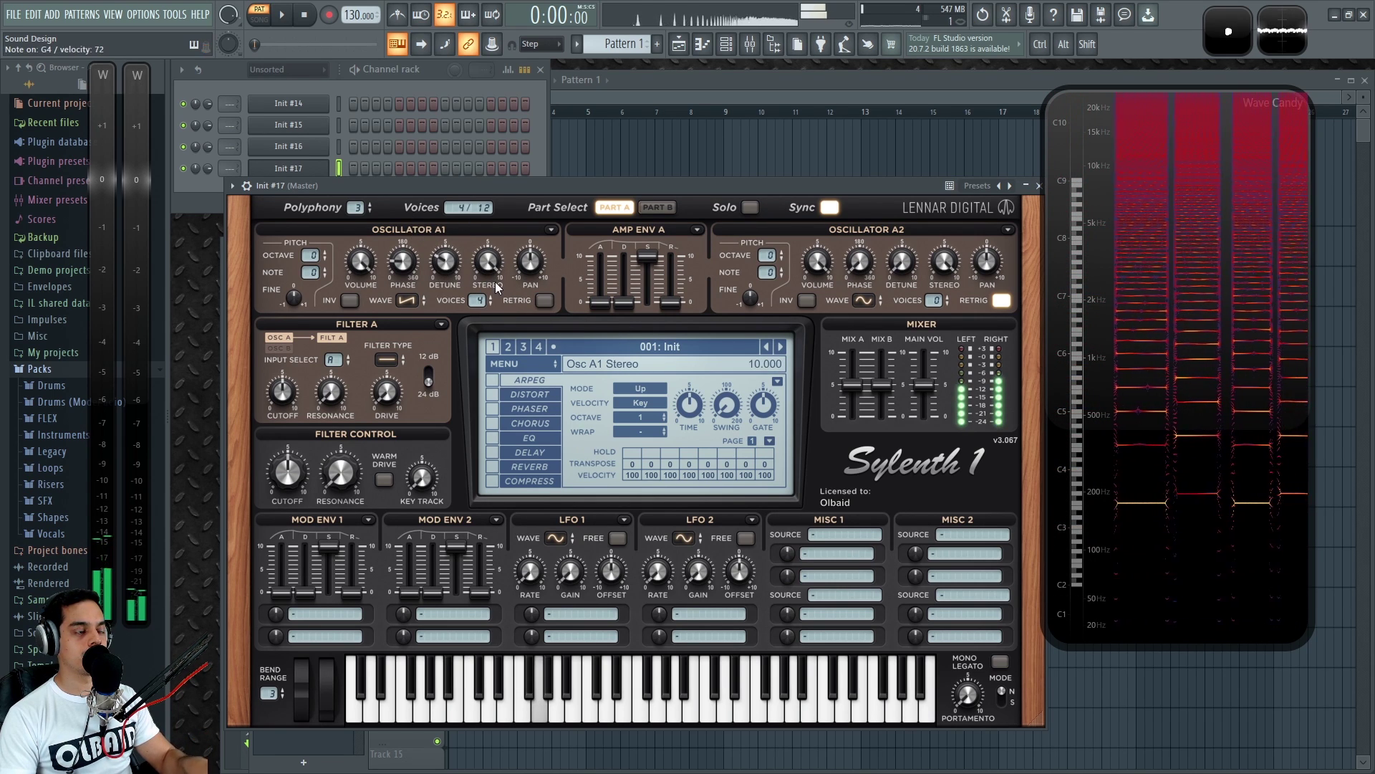
{"action": "mouse_move", "coordinate": [624, 302]}
{"action": "left_mouse_down"}
{"action": "mouse_move", "coordinate": [624, 274]}
{"action": "mouse_move", "coordinate": [641, 304]}
{"action": "left_mouse_up"}
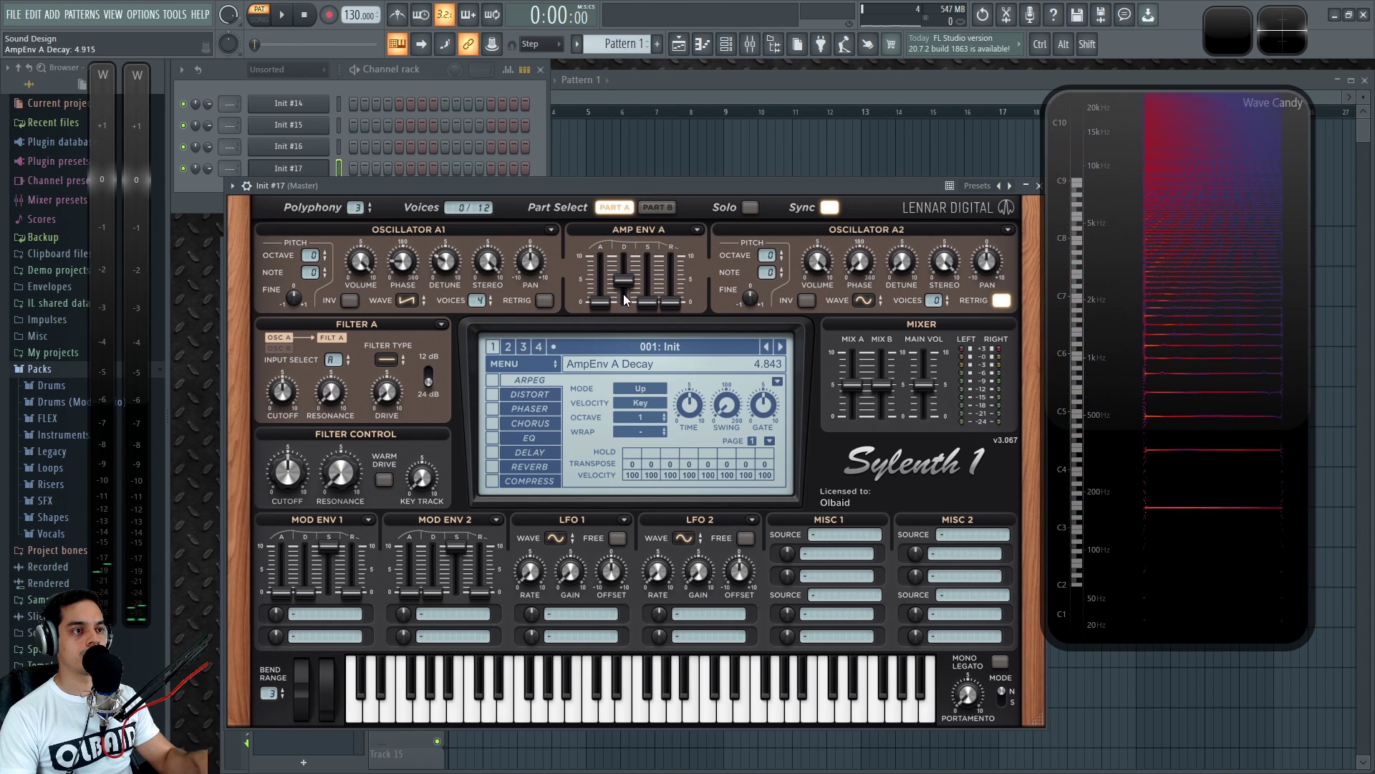
Raise Amp Env A's release slightly and set Filter A to Lowpass with a resonance of about 1.2
{"action": "left_click_drag", "start_coordinate": [672, 304], "coordinate": [634, 279]}
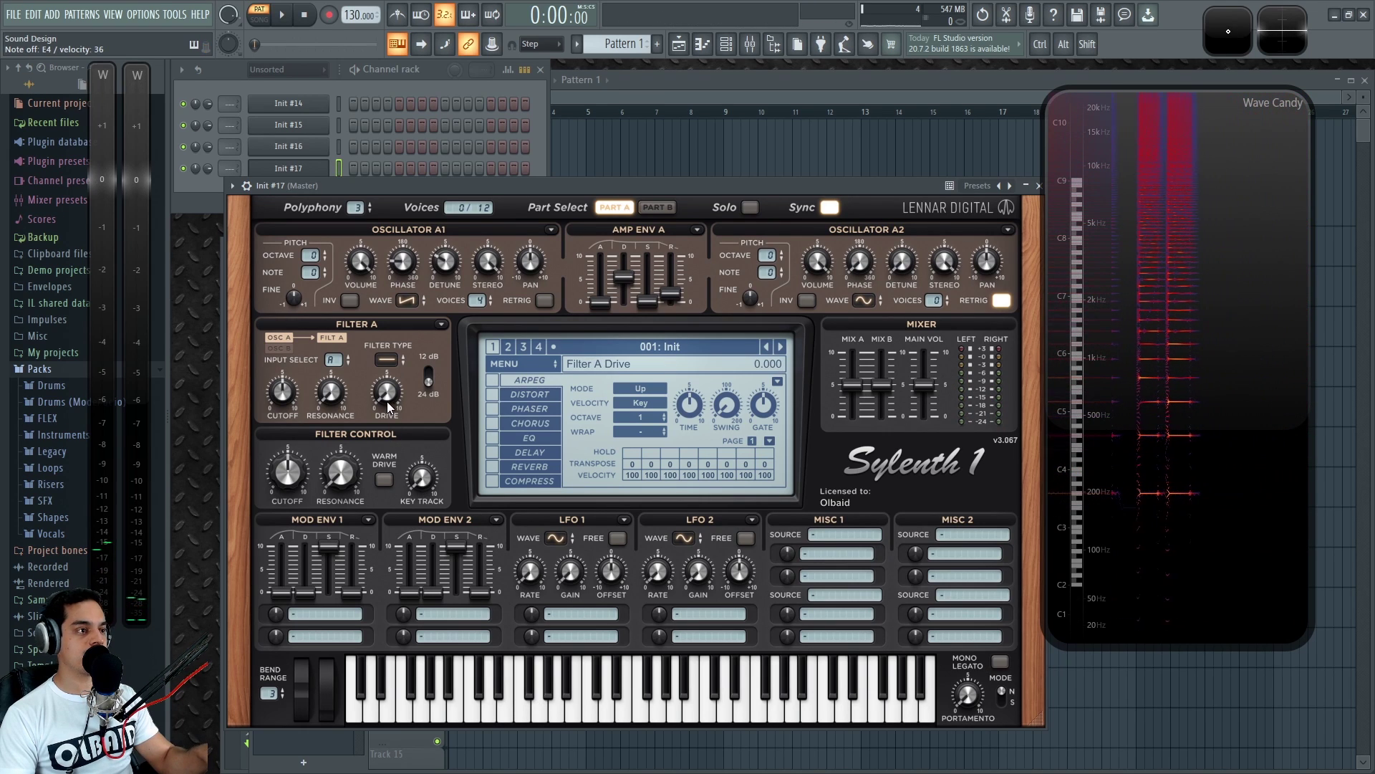
{"action": "left_click", "coordinate": [389, 362]}
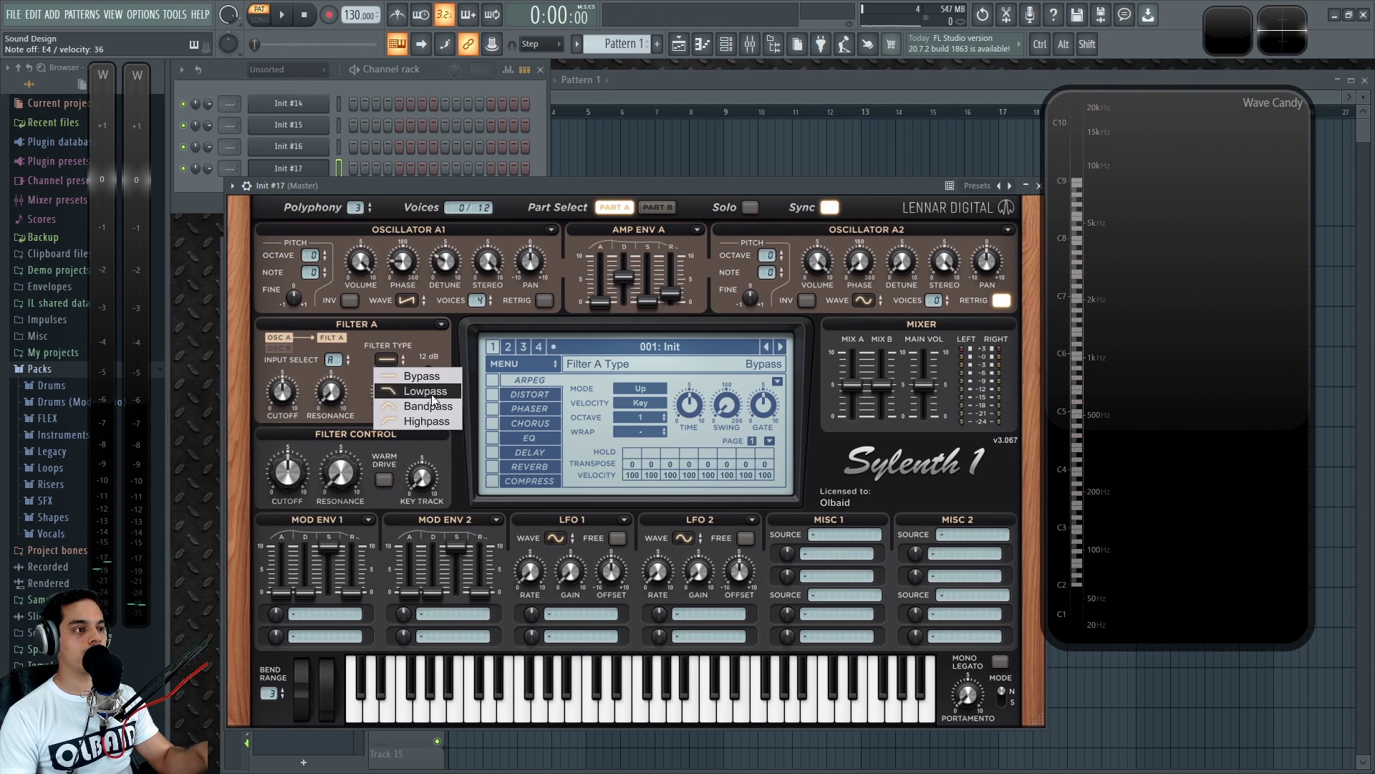
{"action": "left_click", "coordinate": [394, 393]}
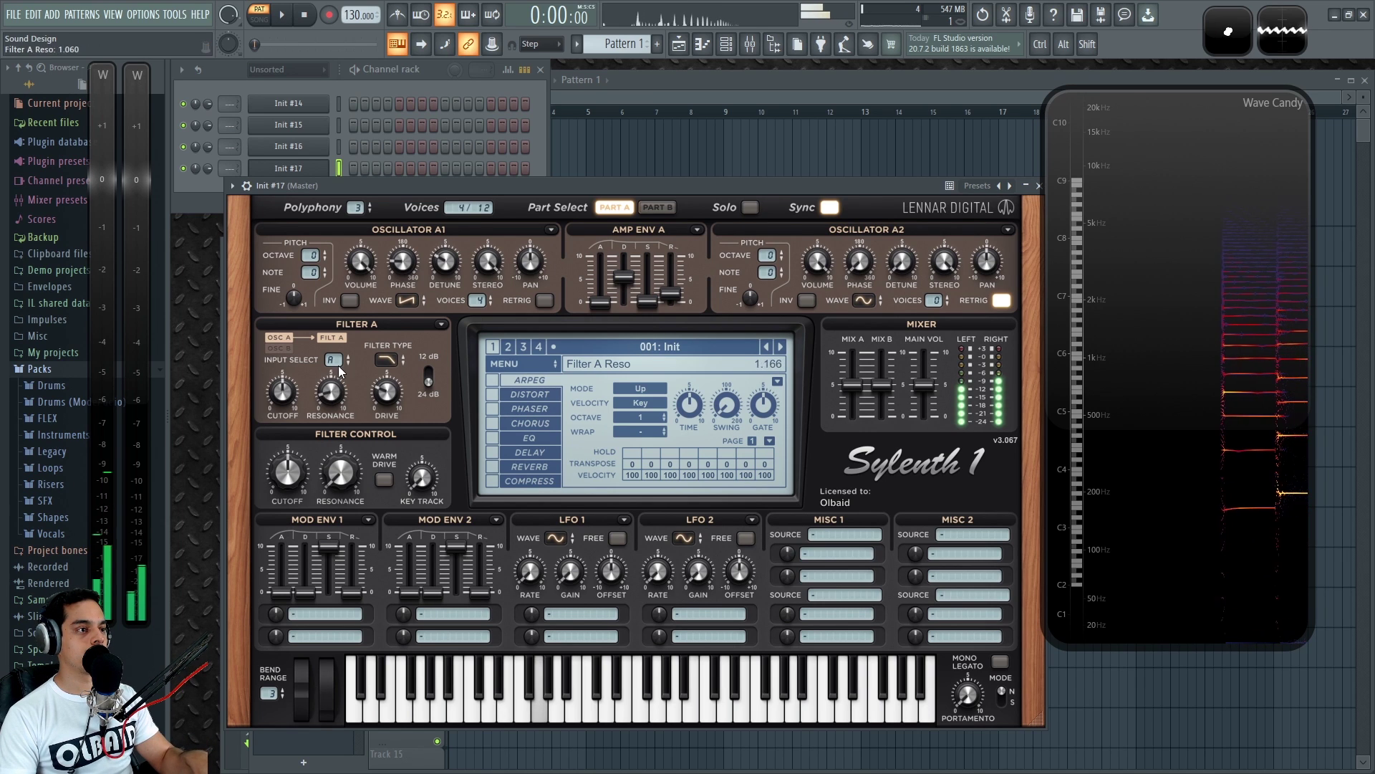
Route Mod Env 1 to Cutoff A with an amount of about 3.4 and set the Filter Control cutoff to about 6.2
{"action": "left_click", "coordinate": [309, 613]}
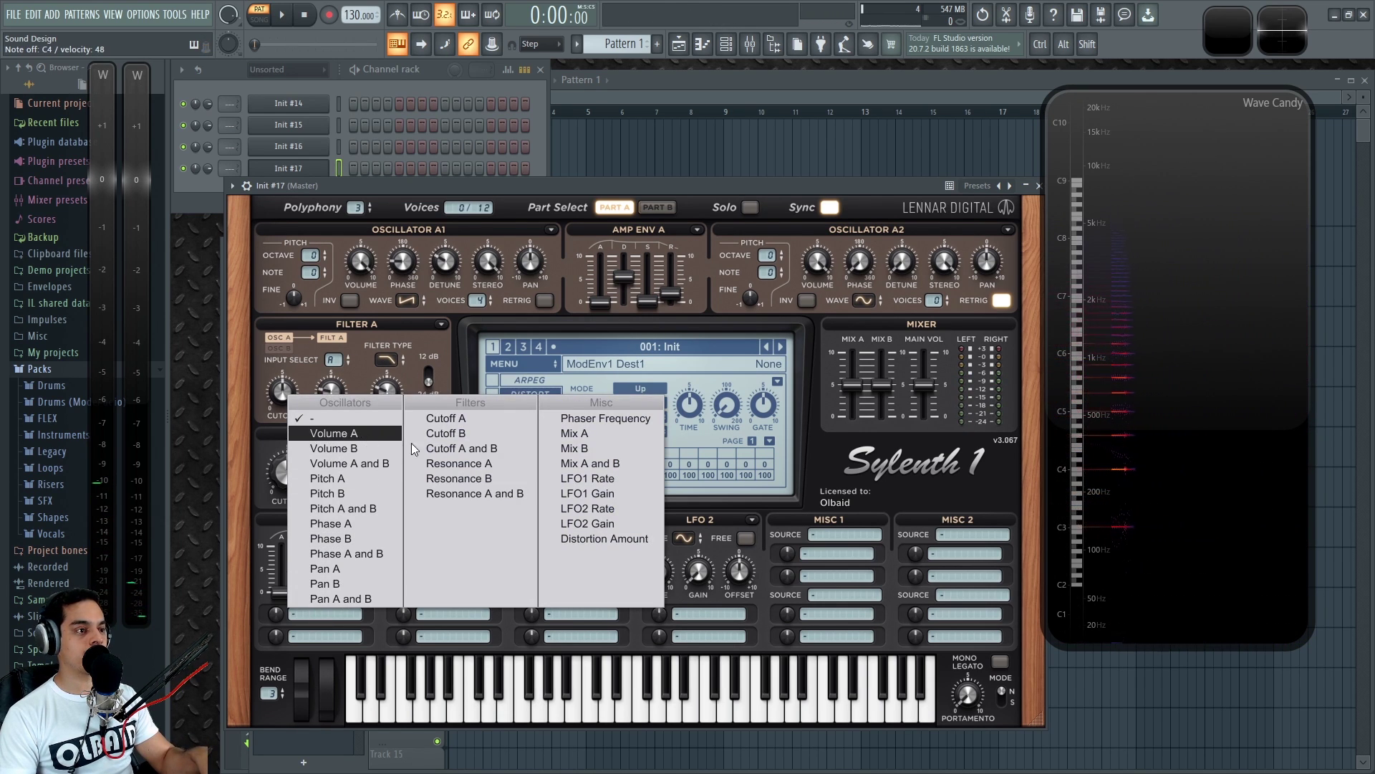
{"action": "left_click", "coordinate": [446, 418]}
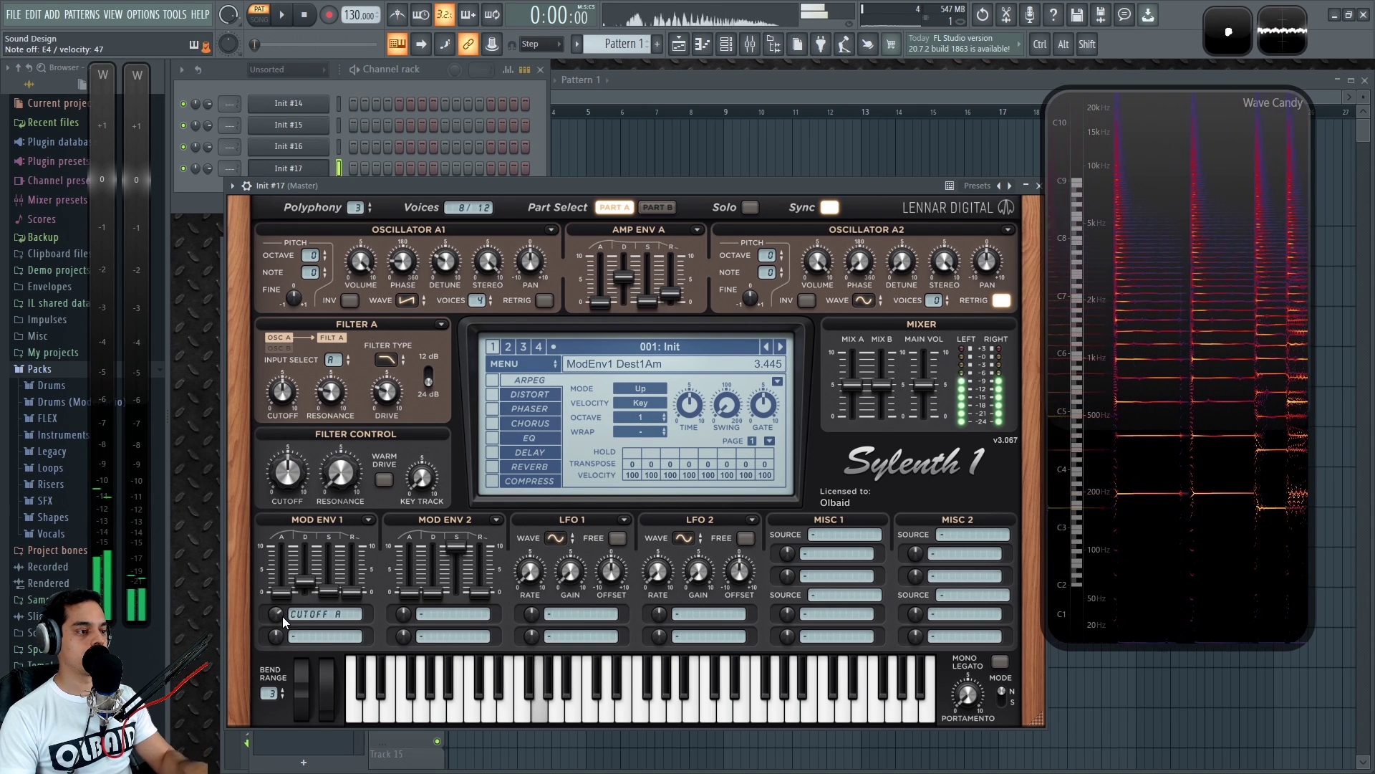
{"action": "mouse_move", "coordinate": [289, 462]}
{"action": "left_mouse_down"}
{"action": "mouse_move", "coordinate": [316, 543]}
{"action": "mouse_move", "coordinate": [300, 464]}
{"action": "left_mouse_up"}
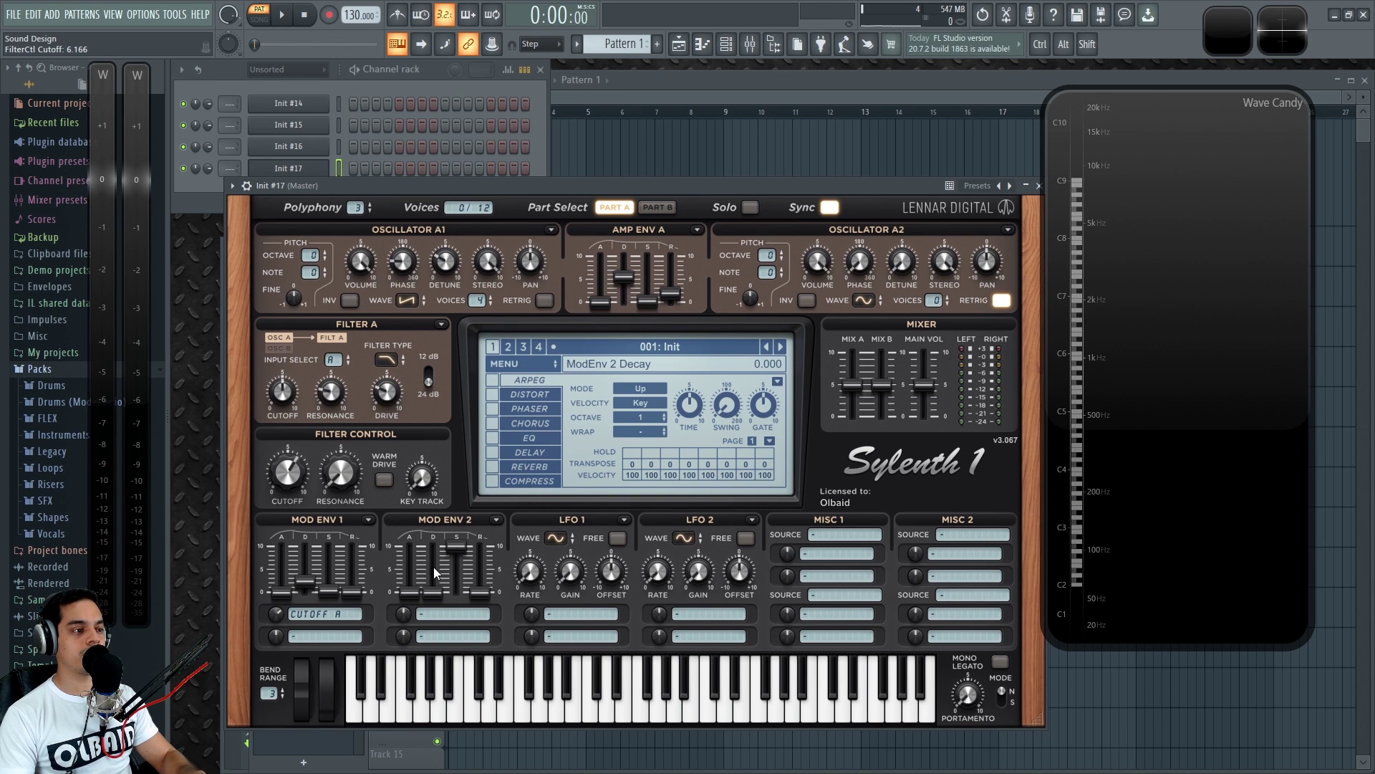
Route Mod Env 2 to Pitch A, adjust the modulation amount and set the envelope's decay to about 1.7
{"action": "left_click", "coordinate": [453, 614]}
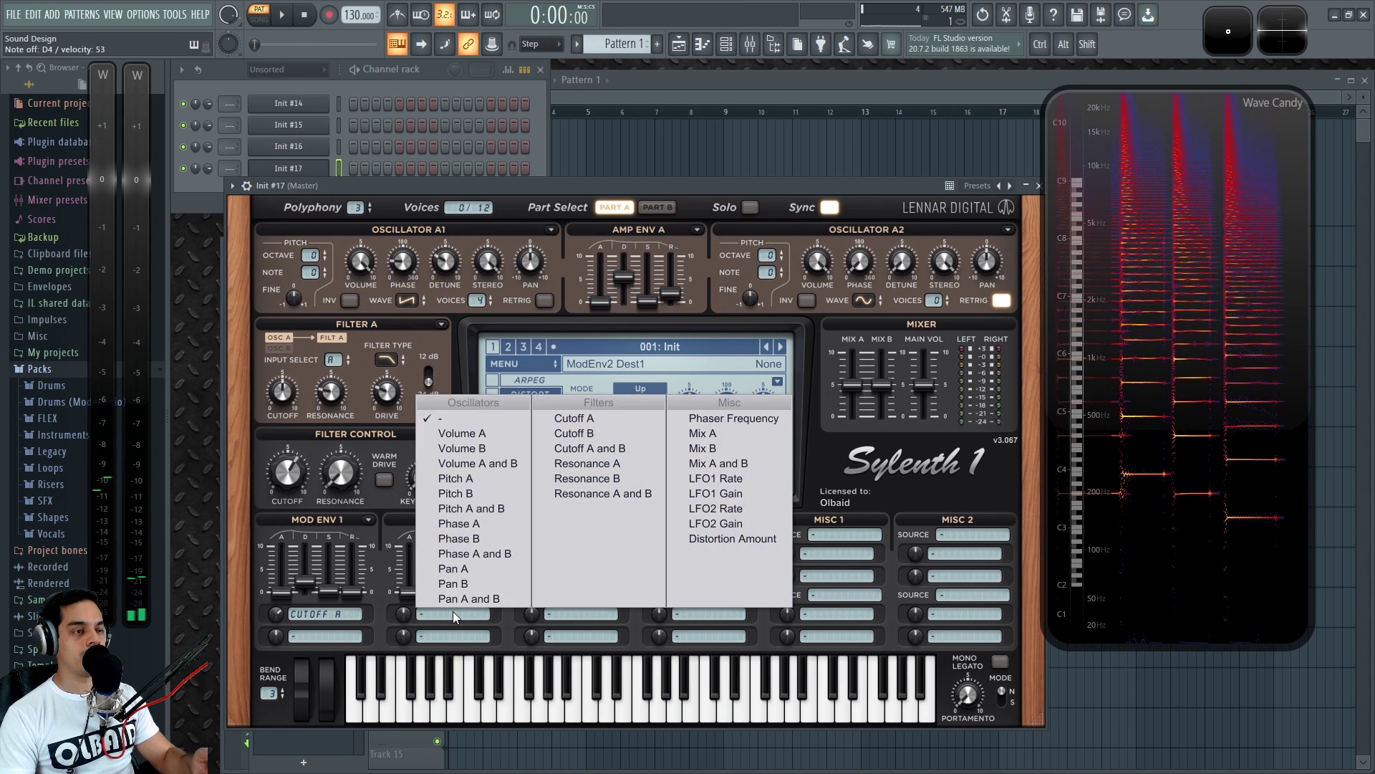
{"action": "left_click", "coordinate": [491, 479]}
{"action": "left_click_drag", "start_coordinate": [432, 592], "coordinate": [444, 534]}
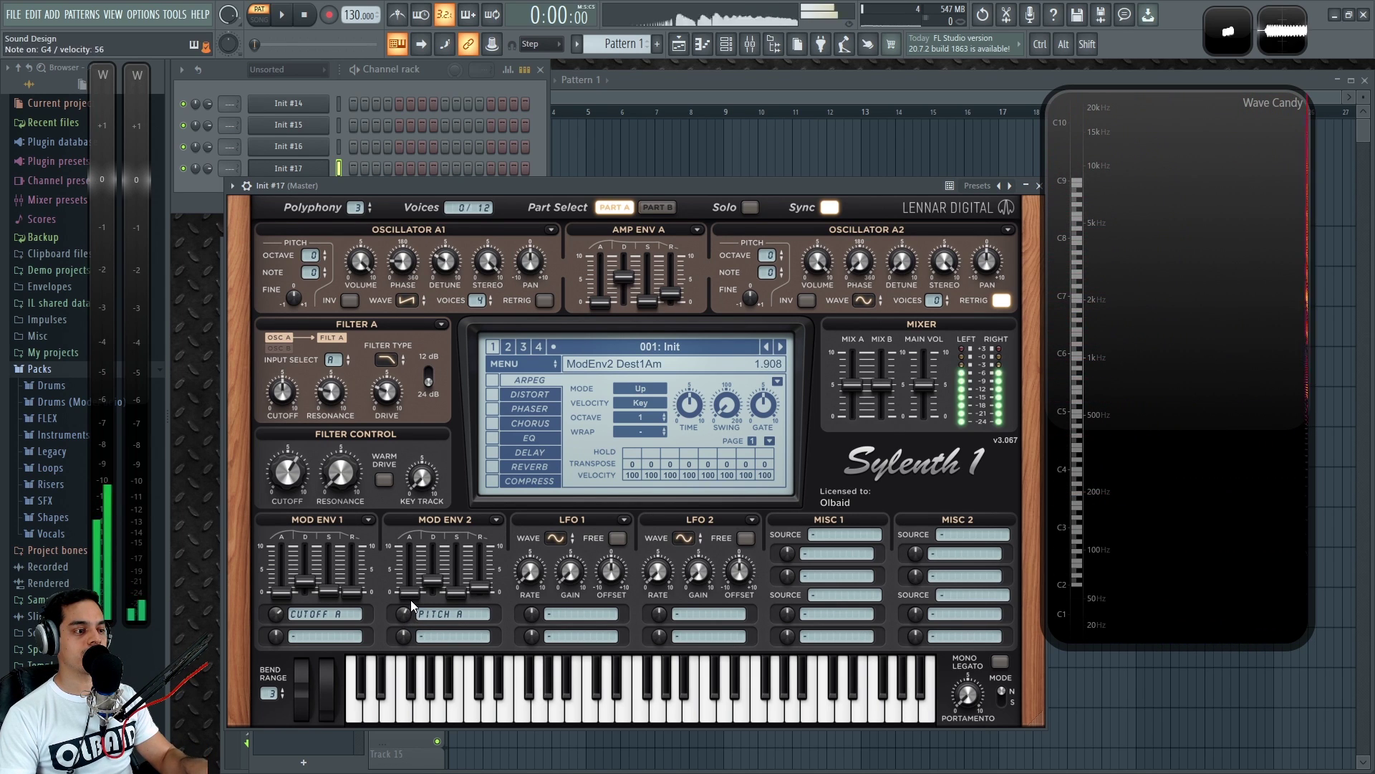
{"action": "mouse_move", "coordinate": [412, 599]}
{"action": "left_mouse_down"}
{"action": "mouse_move", "coordinate": [421, 563]}
{"action": "mouse_move", "coordinate": [411, 616]}
{"action": "mouse_move", "coordinate": [432, 550]}
{"action": "mouse_move", "coordinate": [430, 590]}
{"action": "left_mouse_up"}
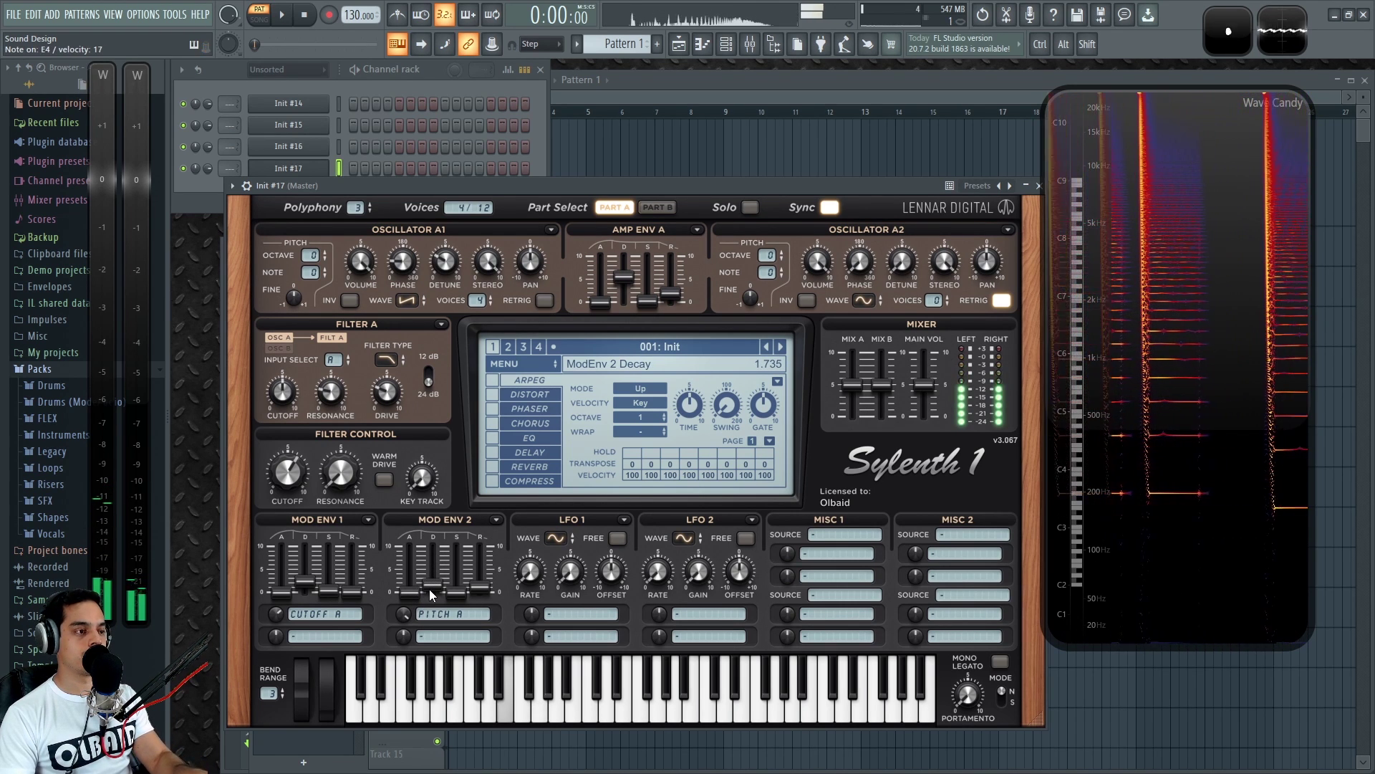
Lower the Filter Control cutoff to about 1.3 and fine-tune Mod Env 2's pitch modulation with a decay of about 1.9
{"action": "left_click", "coordinate": [287, 473]}
{"action": "left_click_drag", "start_coordinate": [297, 521], "coordinate": [300, 487]}
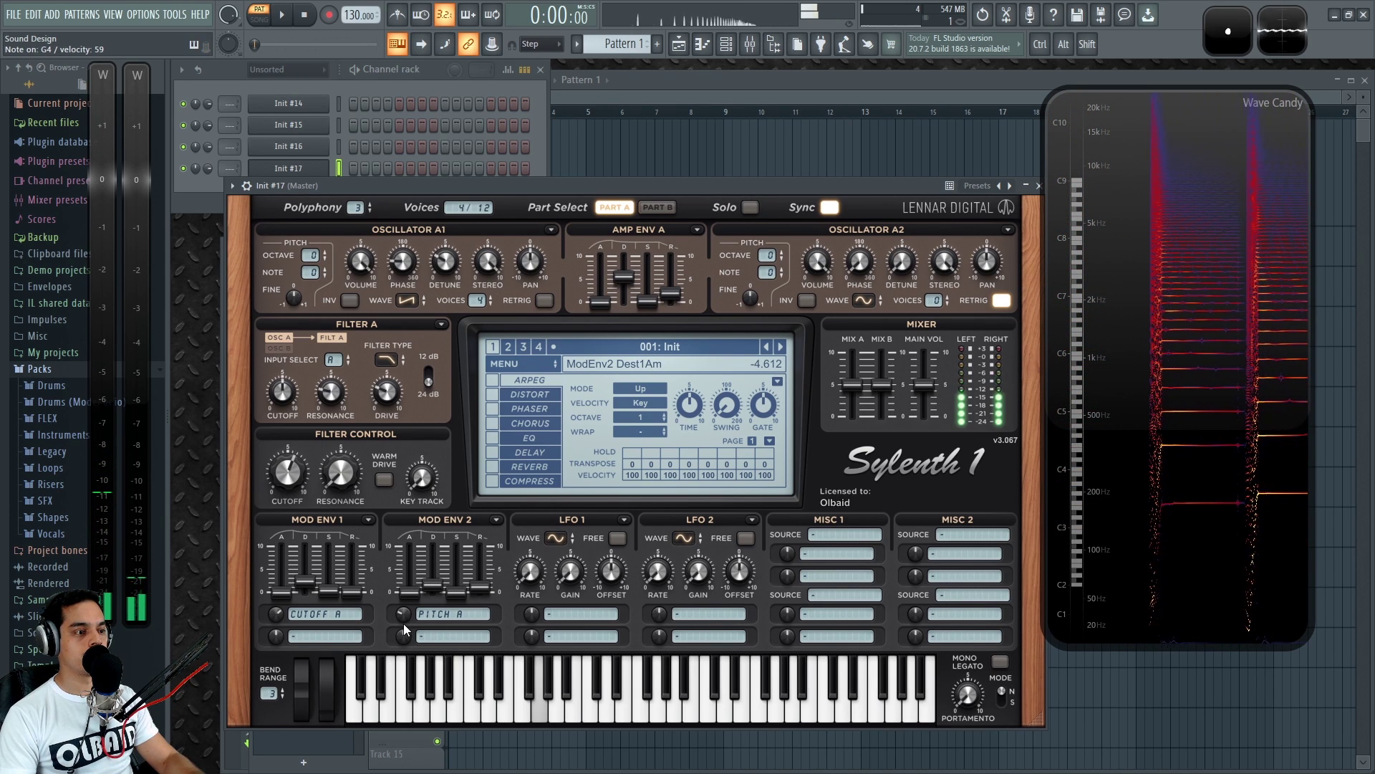
{"action": "scroll", "coordinate": [433, 593], "scroll_direction": "up", "scroll_amount": 3}
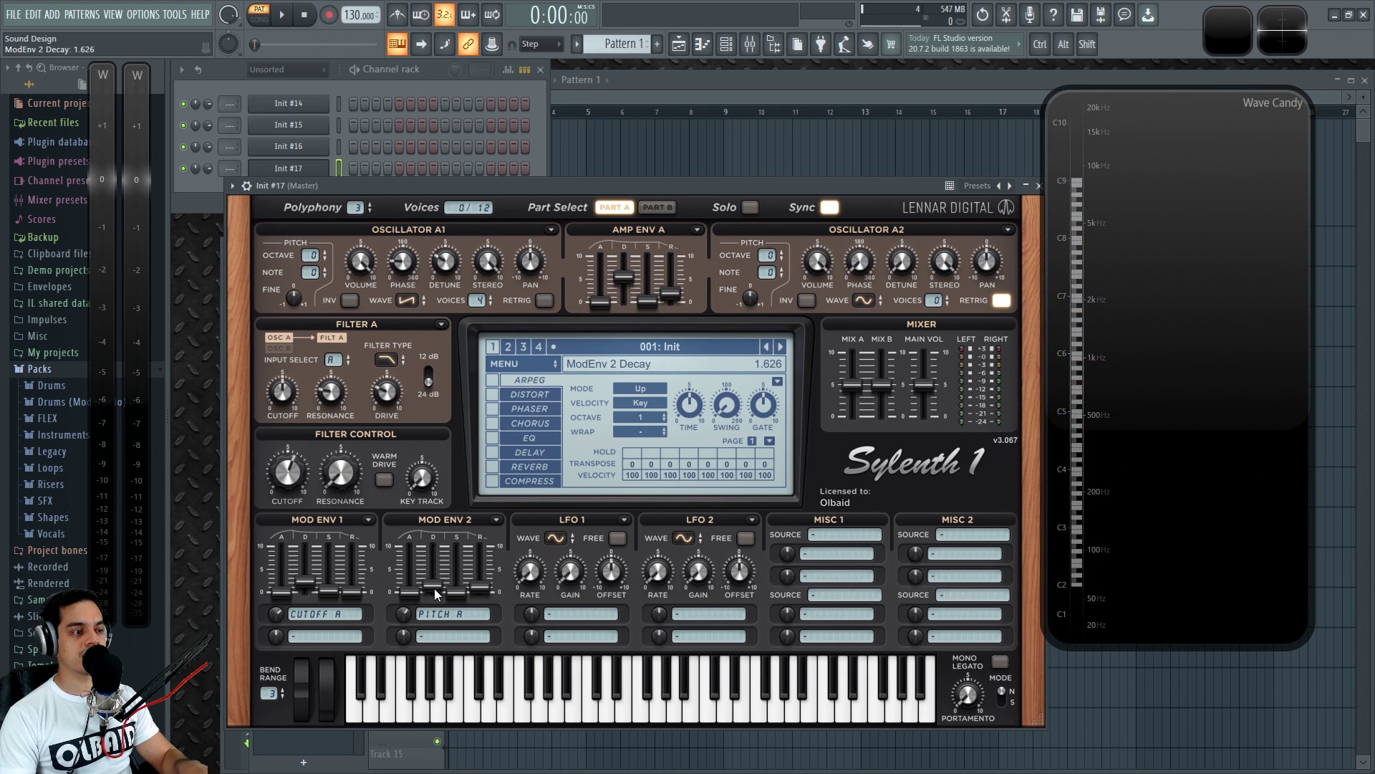
{"action": "scroll", "coordinate": [433, 593], "scroll_direction": "down", "scroll_amount": 2}
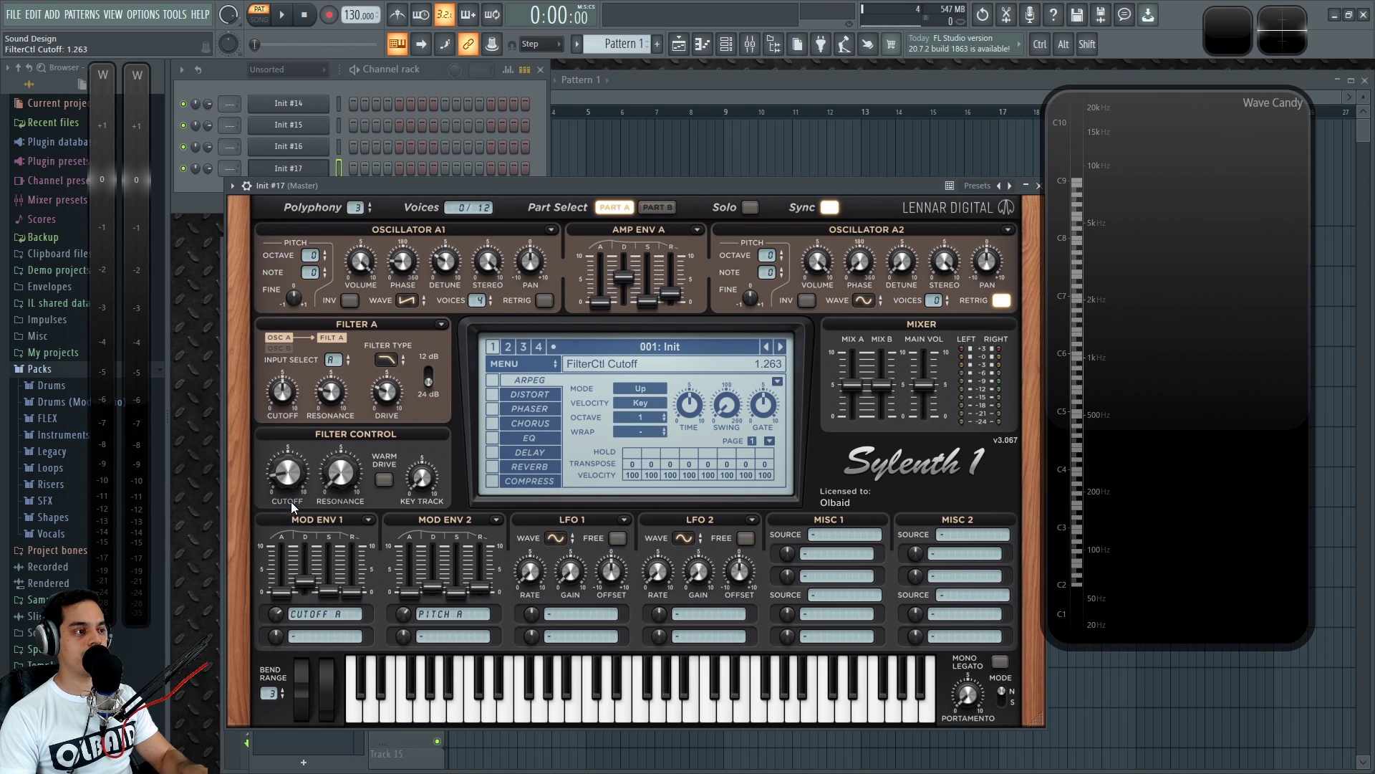
{"action": "left_click_drag", "start_coordinate": [281, 483], "coordinate": [275, 464]}
{"action": "left_click_drag", "start_coordinate": [433, 588], "coordinate": [437, 584]}
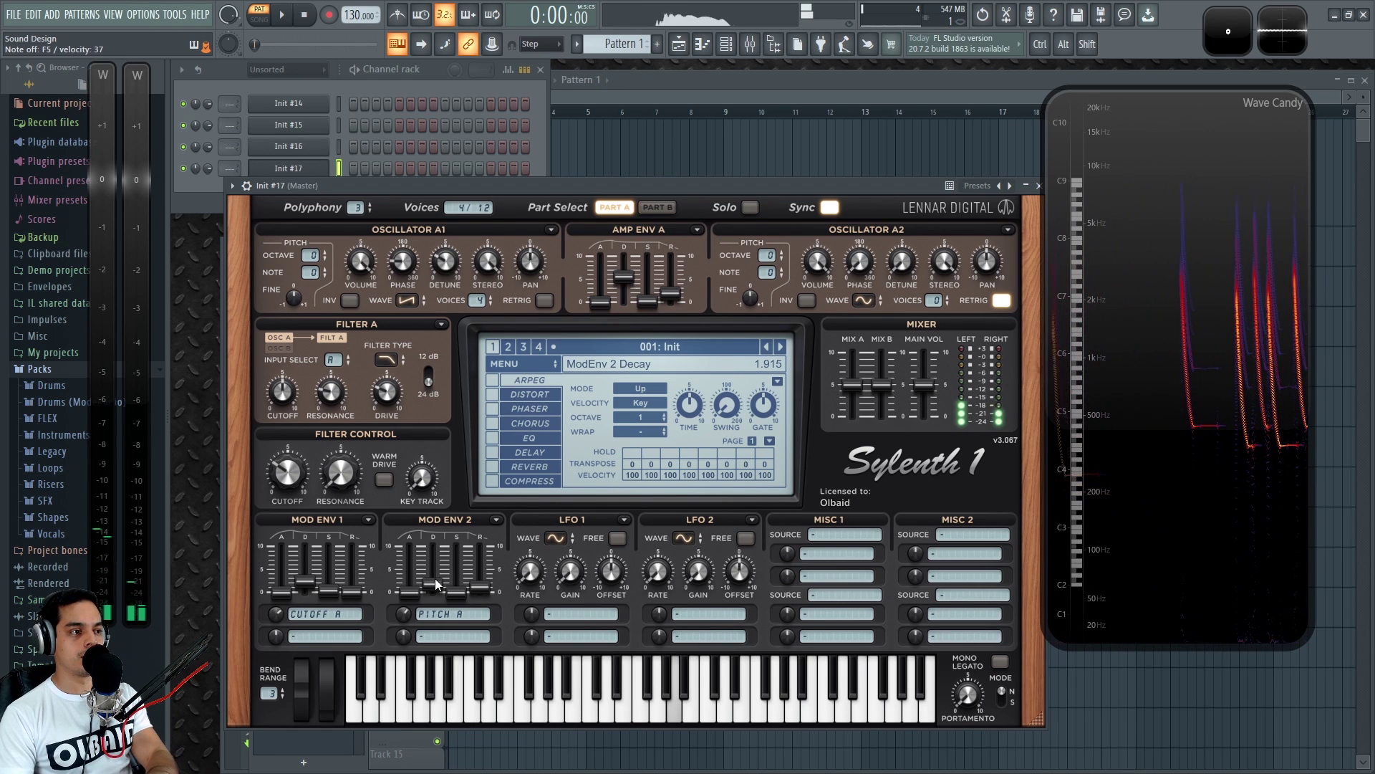
Enable the Reverb effect, adjust its dry/wet mix, and raise the Filter Control cutoff to brighten the sound
{"action": "left_click", "coordinate": [521, 467]}
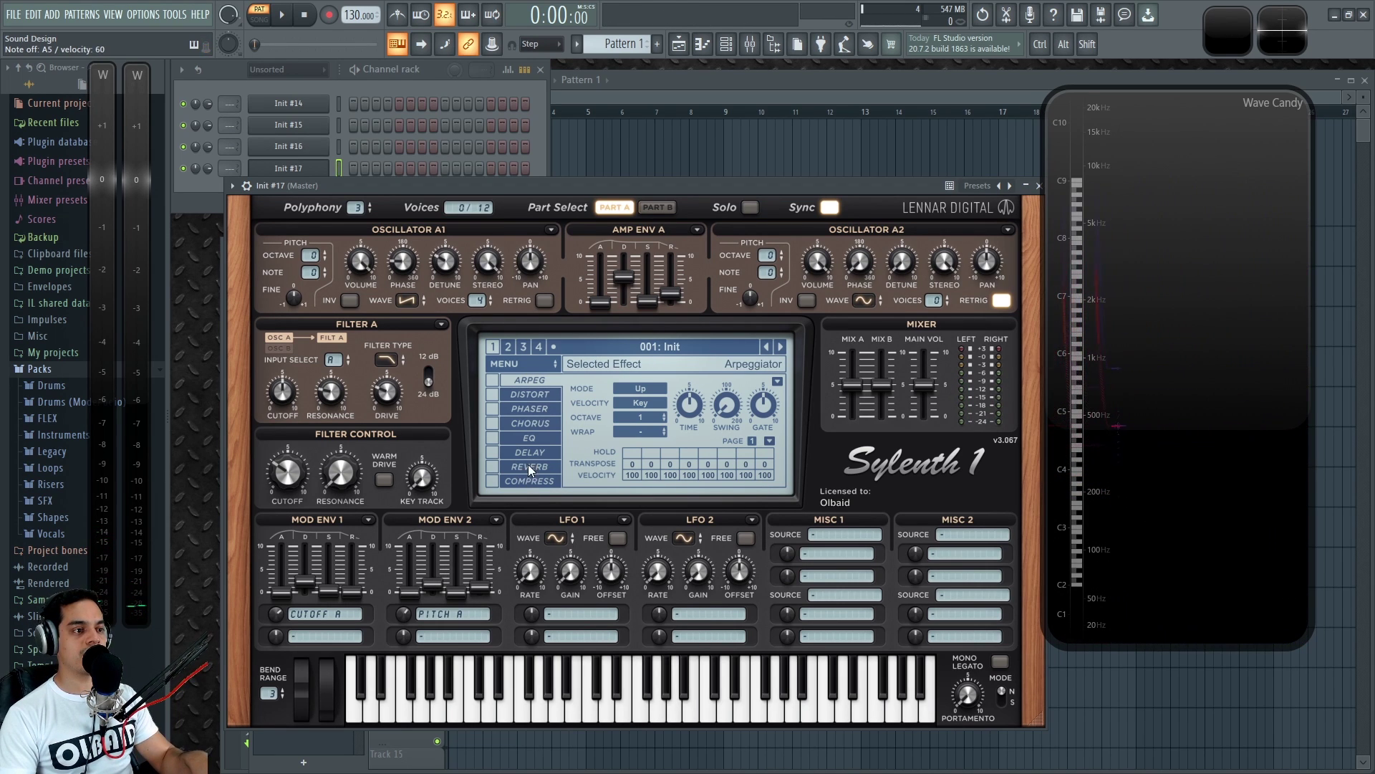
{"action": "left_click_drag", "start_coordinate": [740, 455], "coordinate": [745, 462]}
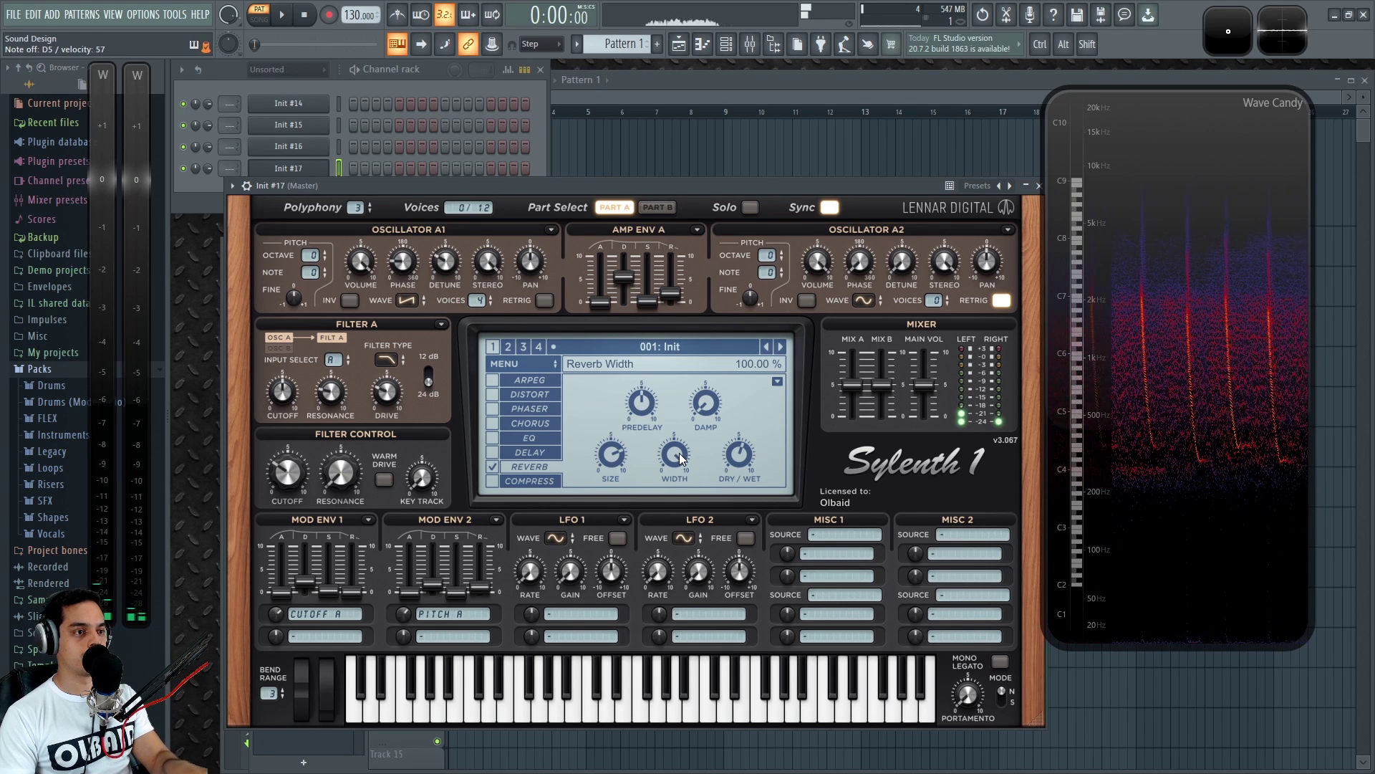
{"action": "left_click_drag", "start_coordinate": [293, 470], "coordinate": [294, 445]}
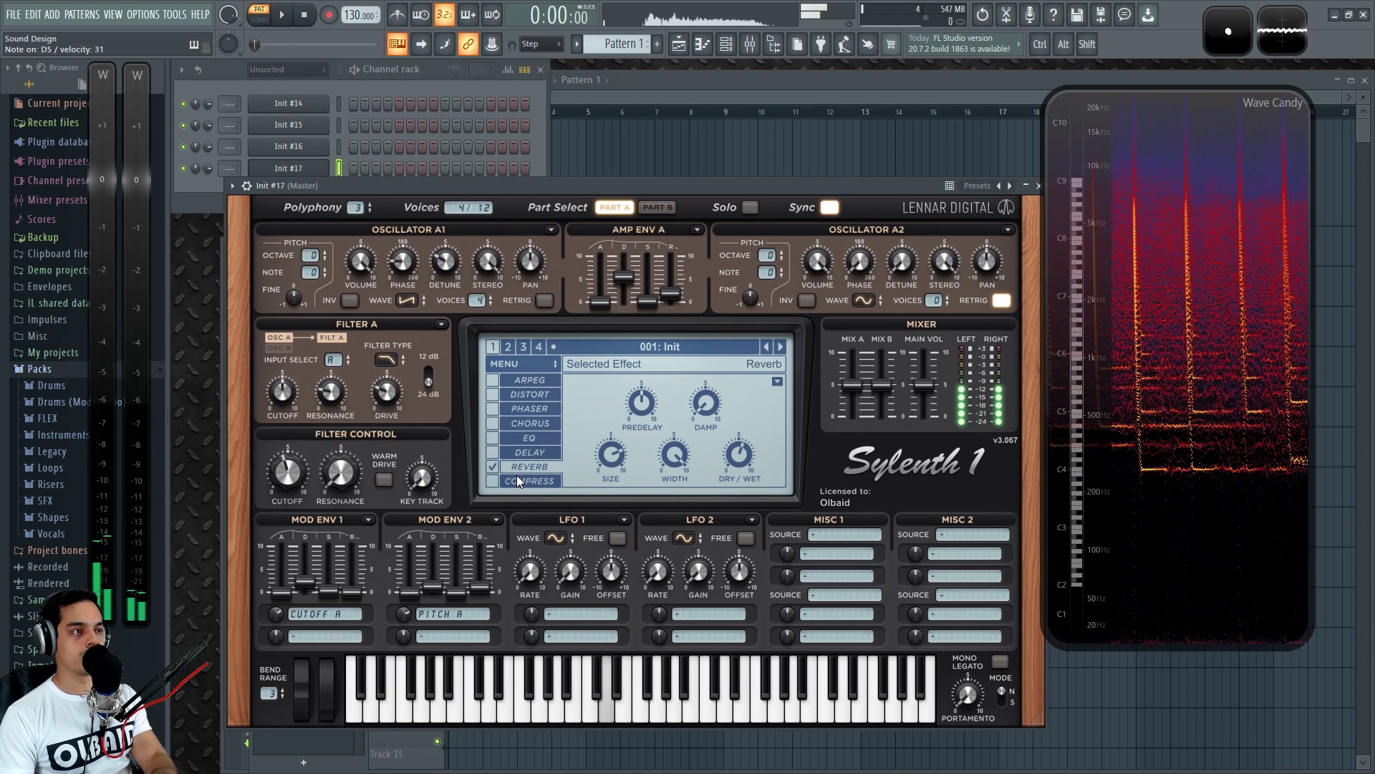
Add one voice of Noise on Oscillator A2 and keep its volume very low
{"action": "left_click", "coordinate": [863, 304]}
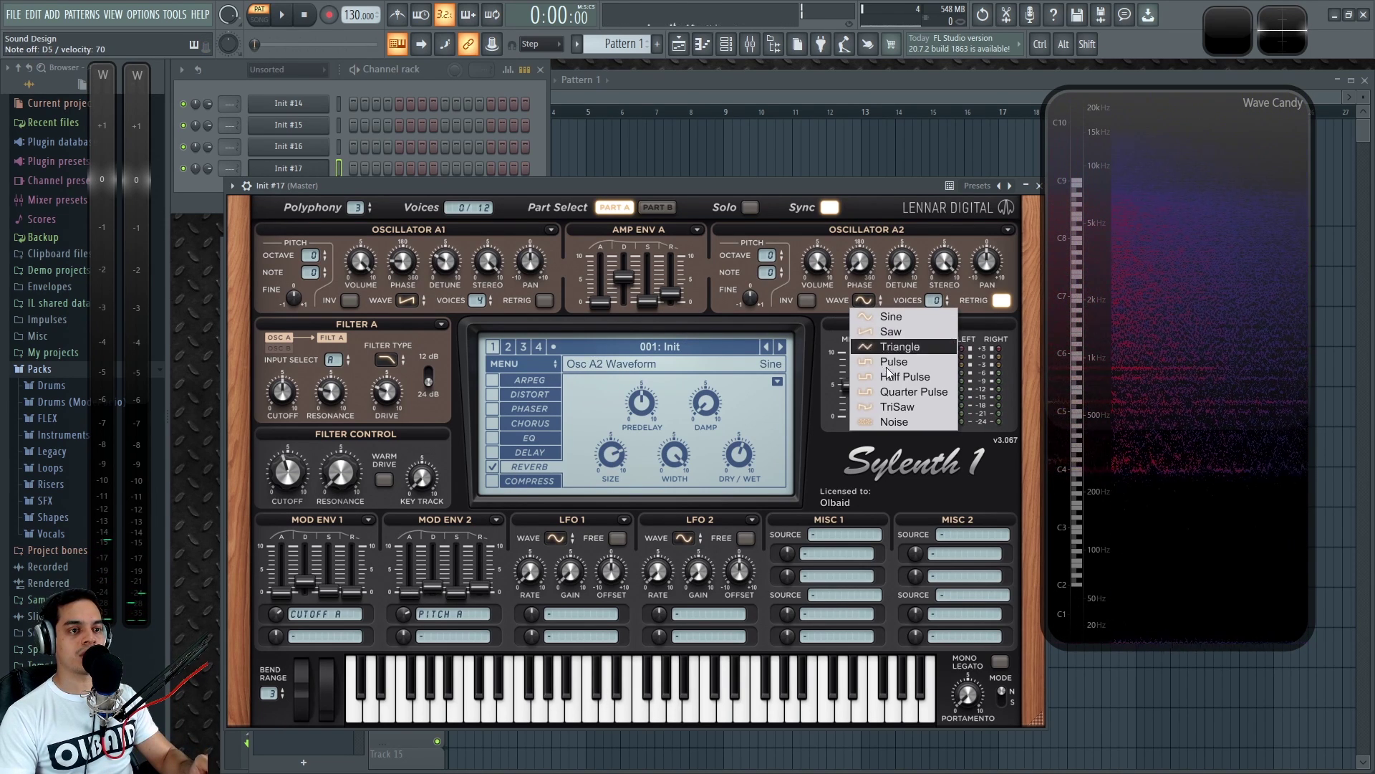
{"action": "left_click", "coordinate": [912, 431]}
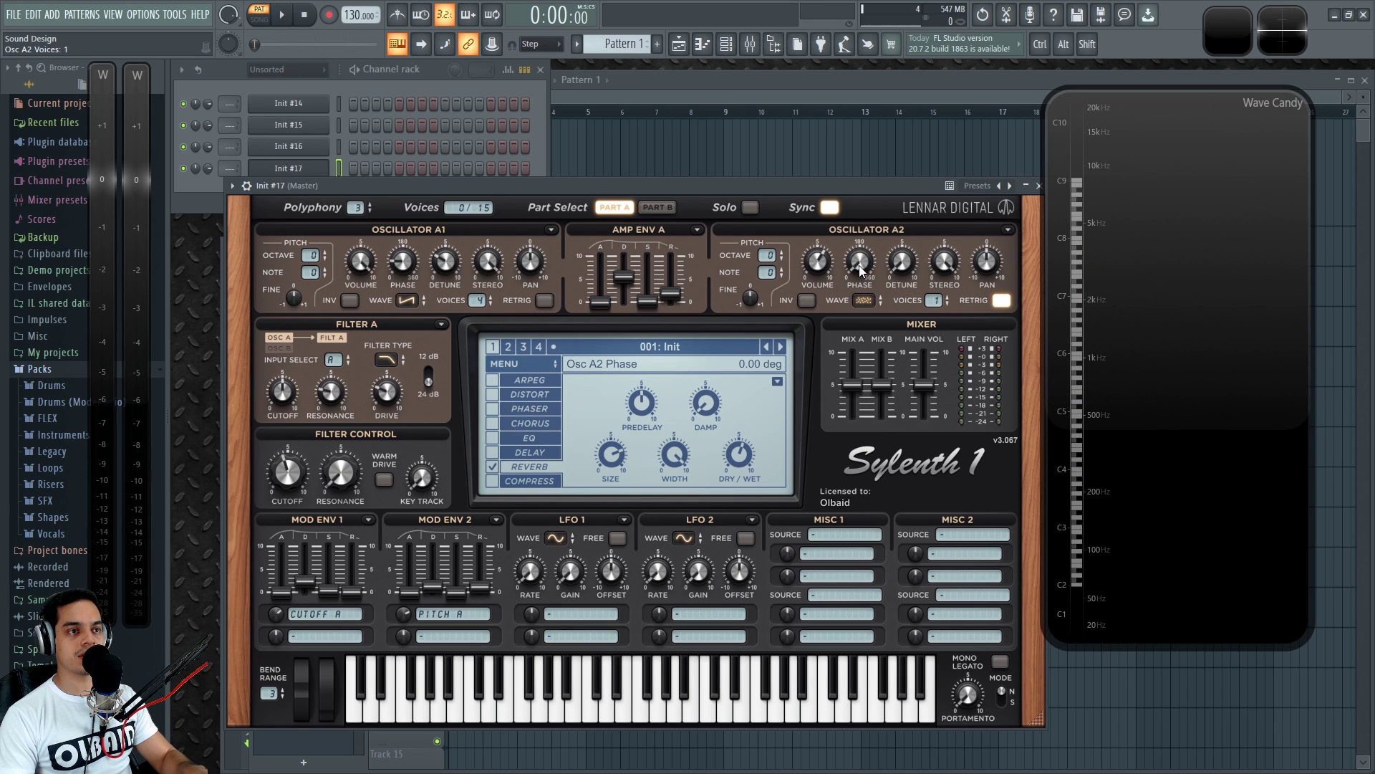
{"action": "mouse_move", "coordinate": [829, 393]}
{"action": "left_mouse_down"}
{"action": "mouse_move", "coordinate": [833, 411]}
{"action": "mouse_move", "coordinate": [835, 222]}
{"action": "mouse_move", "coordinate": [822, 385]}
{"action": "left_mouse_up"}
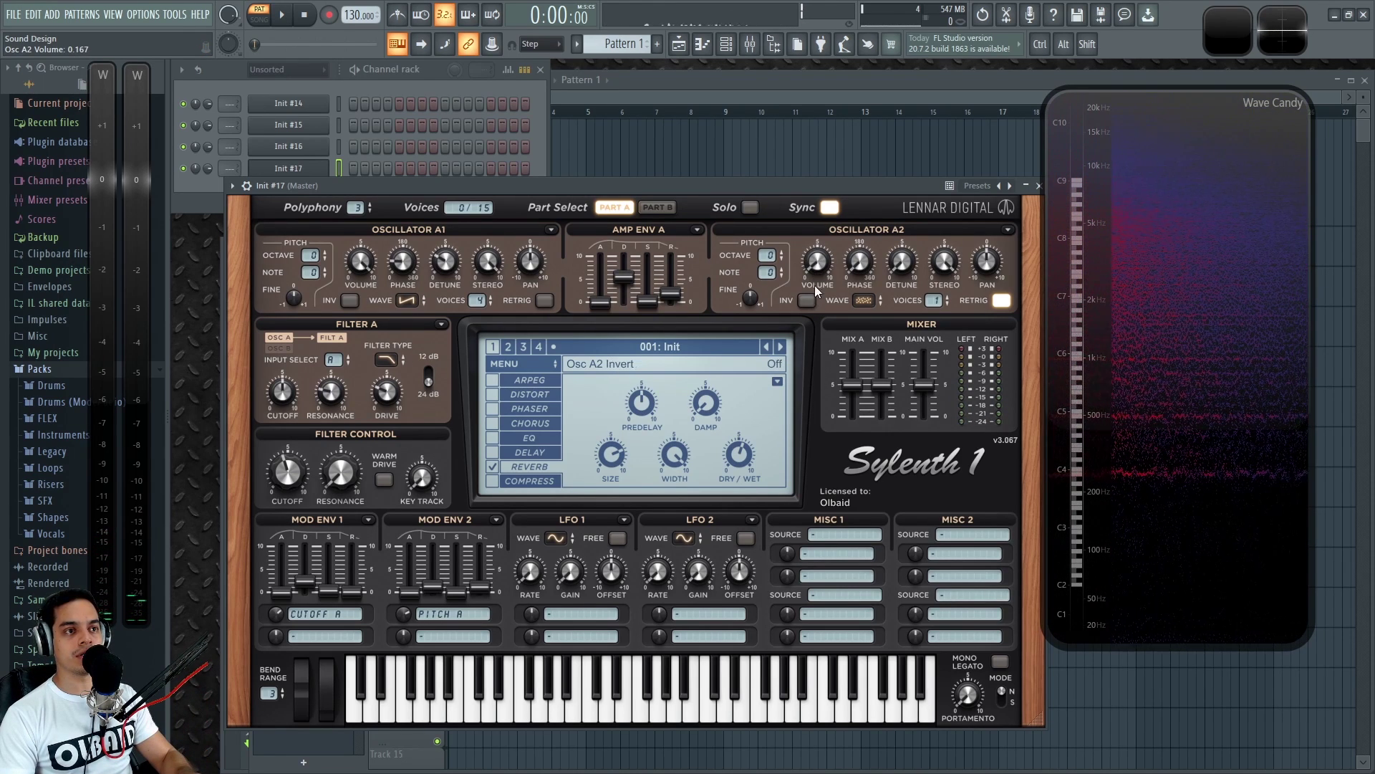
{"action": "left_click_drag", "start_coordinate": [818, 269], "coordinate": [827, 252]}
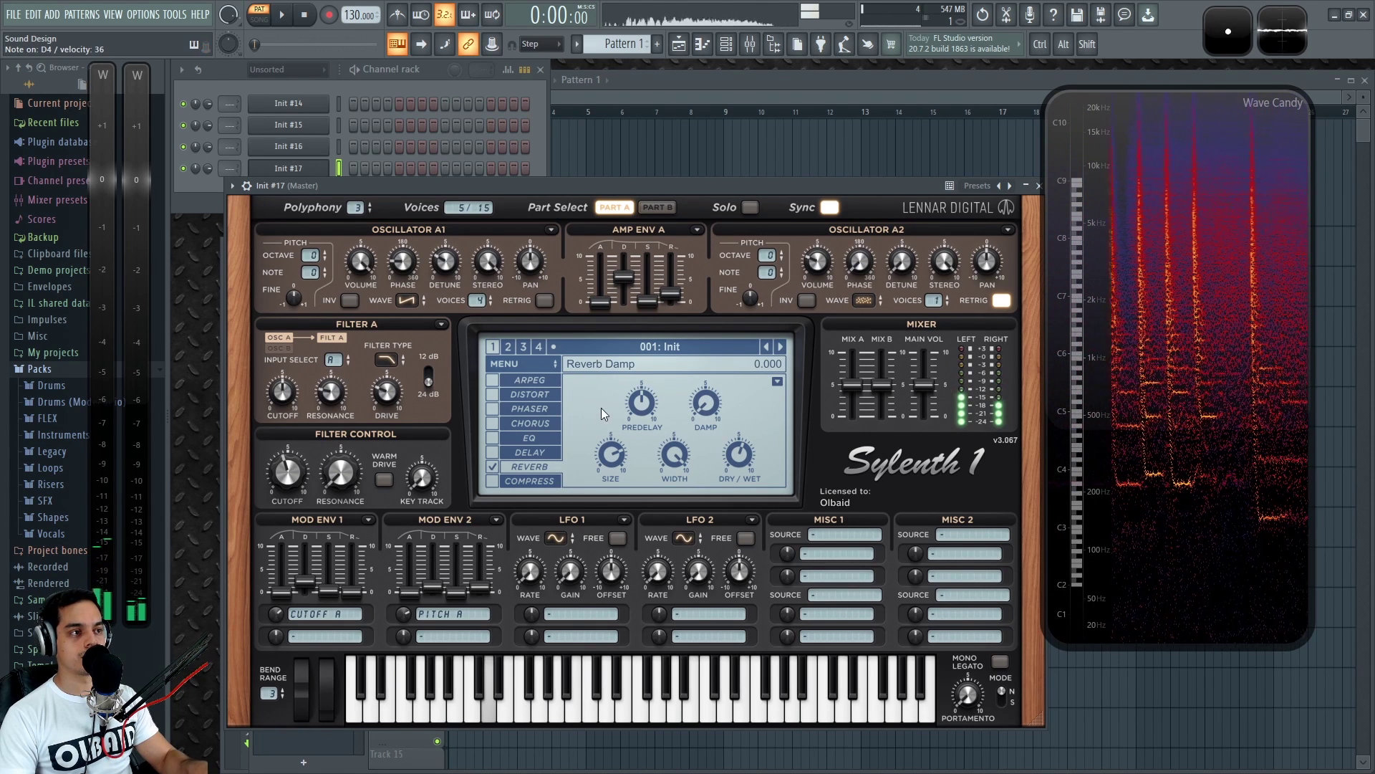
Try a Sine wave on Oscillator A1, with Mod Env 2's decay at about 1.9 and the Filter Control cutoff at about 5.4
{"action": "left_click", "coordinate": [413, 307]}
{"action": "left_click", "coordinate": [412, 308]}
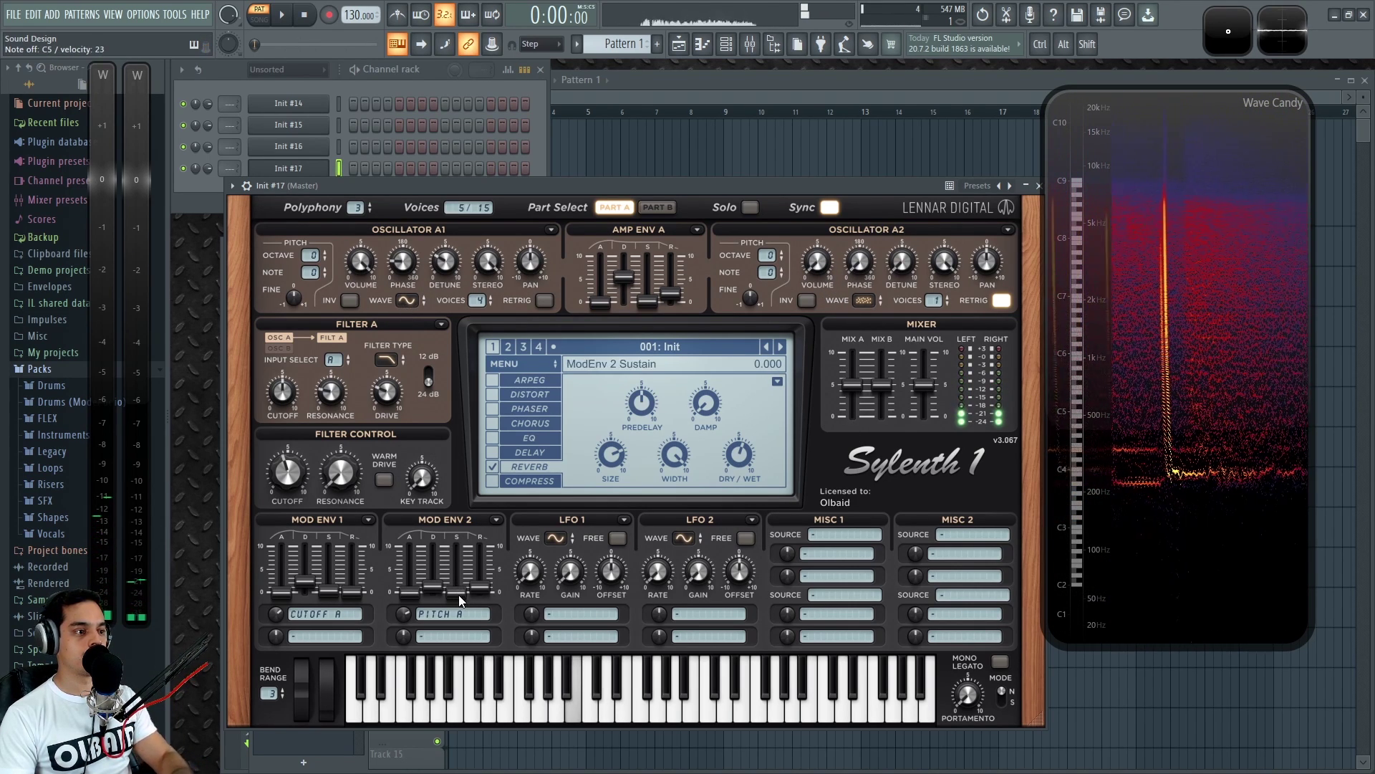
{"action": "left_click_drag", "start_coordinate": [440, 563], "coordinate": [440, 573]}
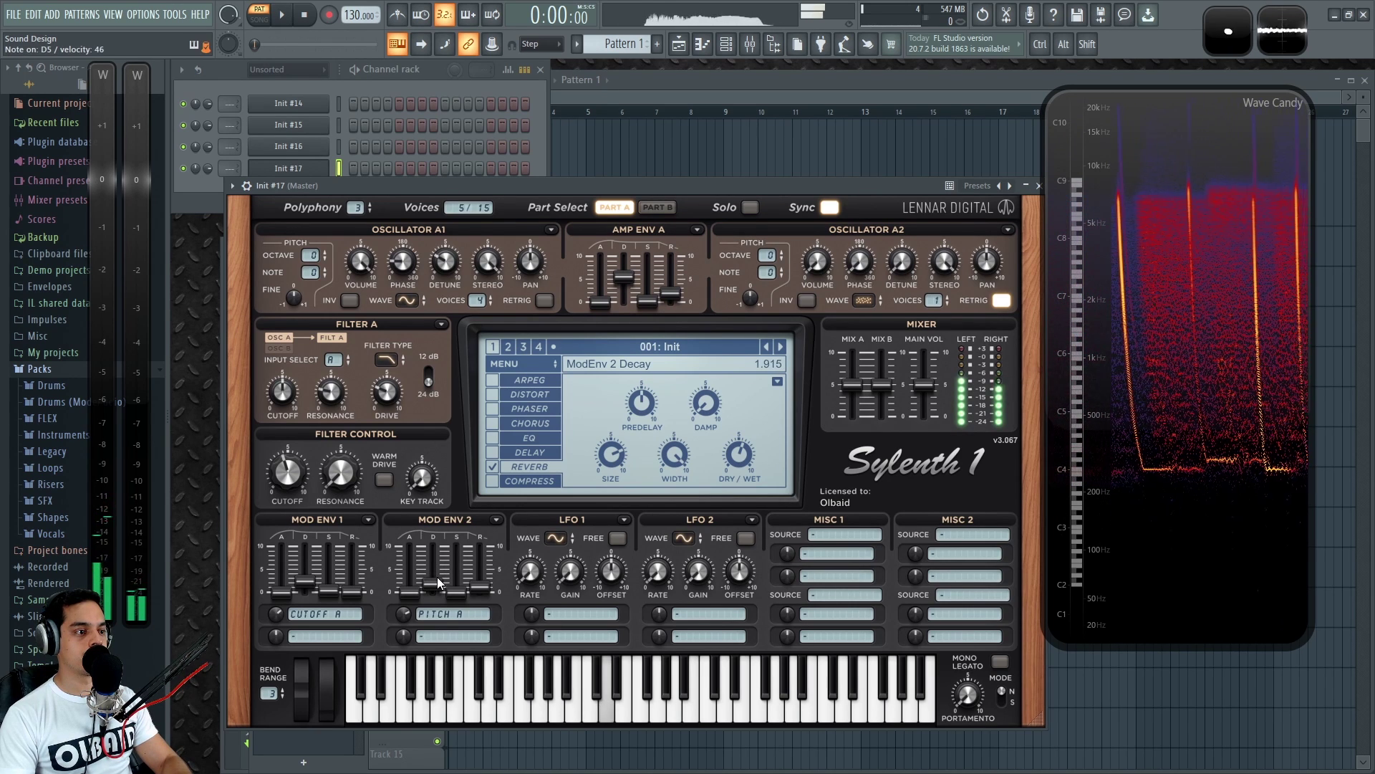
{"action": "left_click_drag", "start_coordinate": [287, 467], "coordinate": [288, 441]}
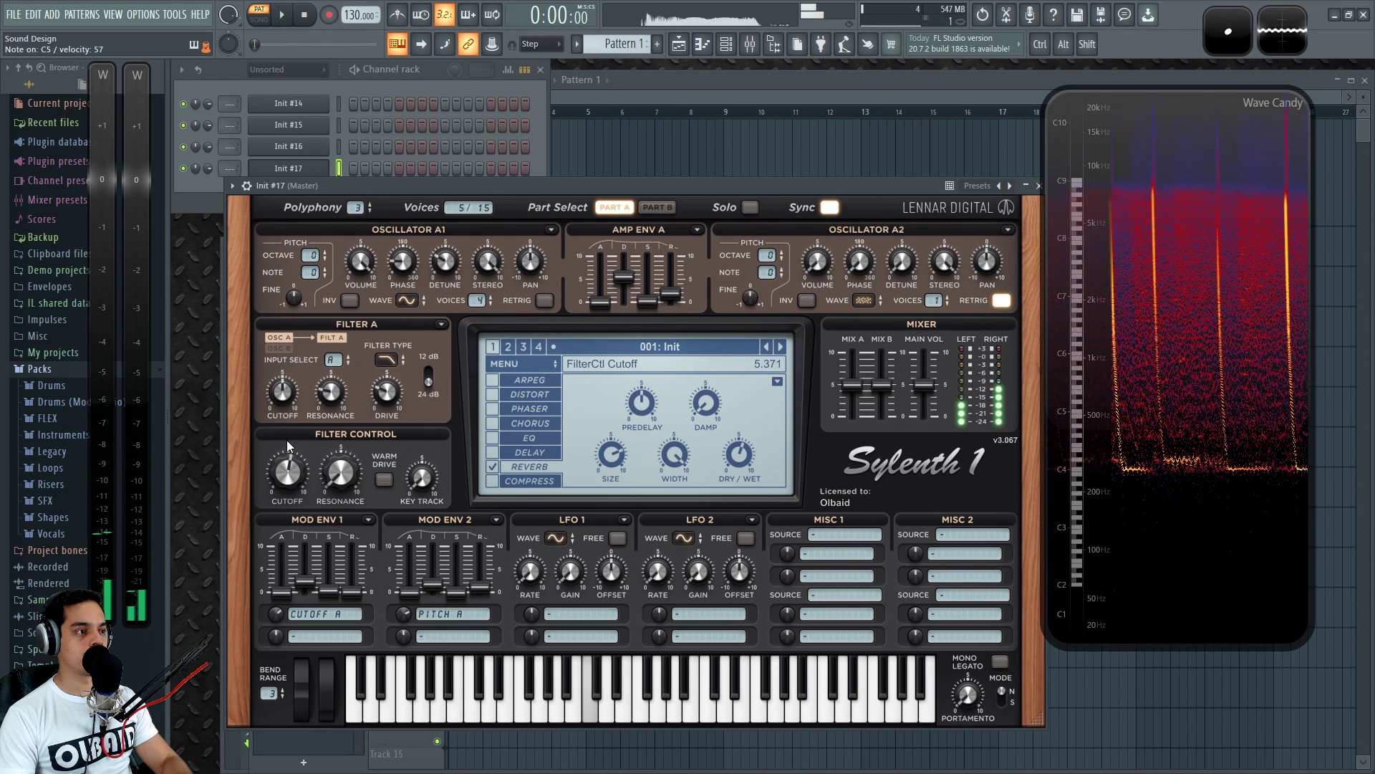
Try a Saw on Oscillator A1, switch it to Triangle, and set Mod Env 2's pitch amount to about 1.9
{"action": "left_click", "coordinate": [407, 300]}
{"action": "left_click", "coordinate": [435, 332]}
{"action": "left_click", "coordinate": [407, 300]}
{"action": "left_click", "coordinate": [442, 347]}
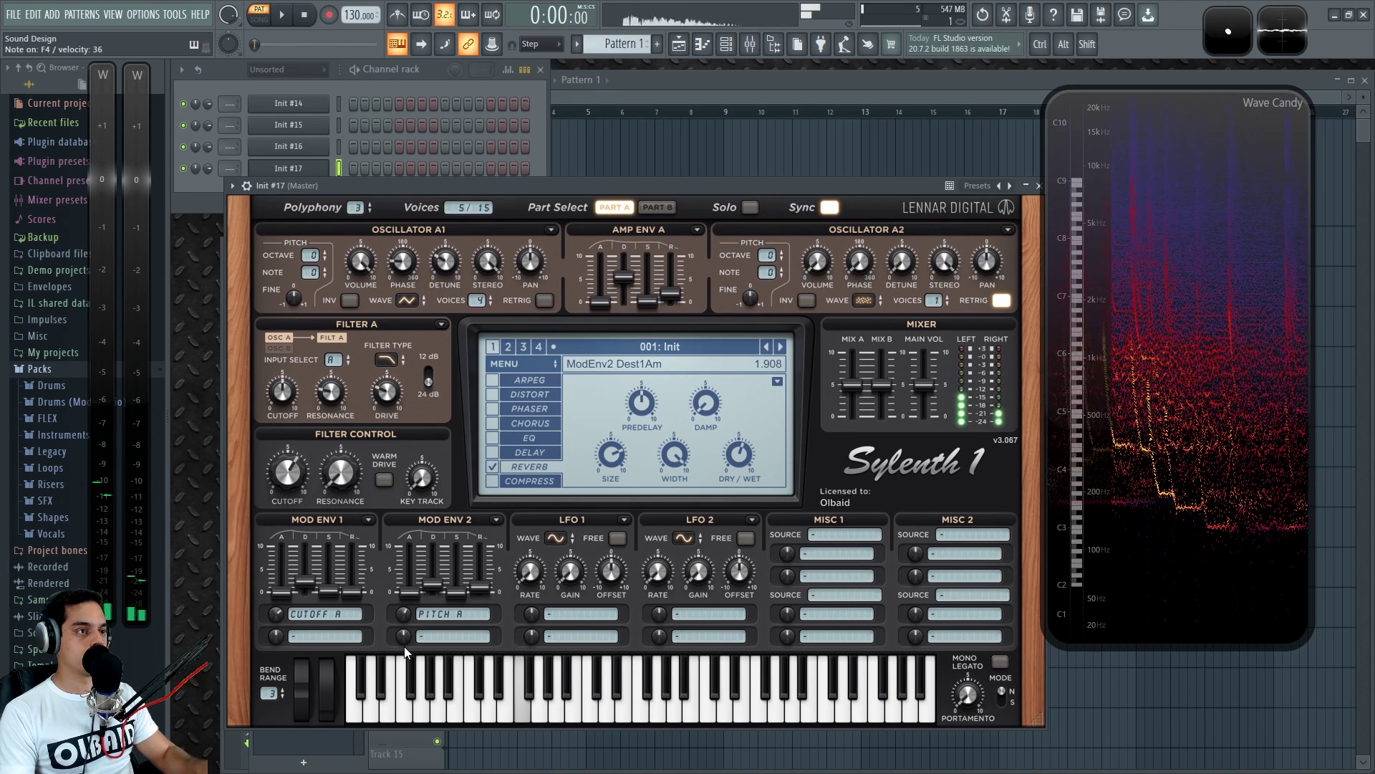
Enable the Delay effect for the Init #17 sound
{"action": "left_click", "coordinate": [493, 453]}
{"action": "left_click", "coordinate": [533, 444]}
{"action": "left_click", "coordinate": [557, 453]}
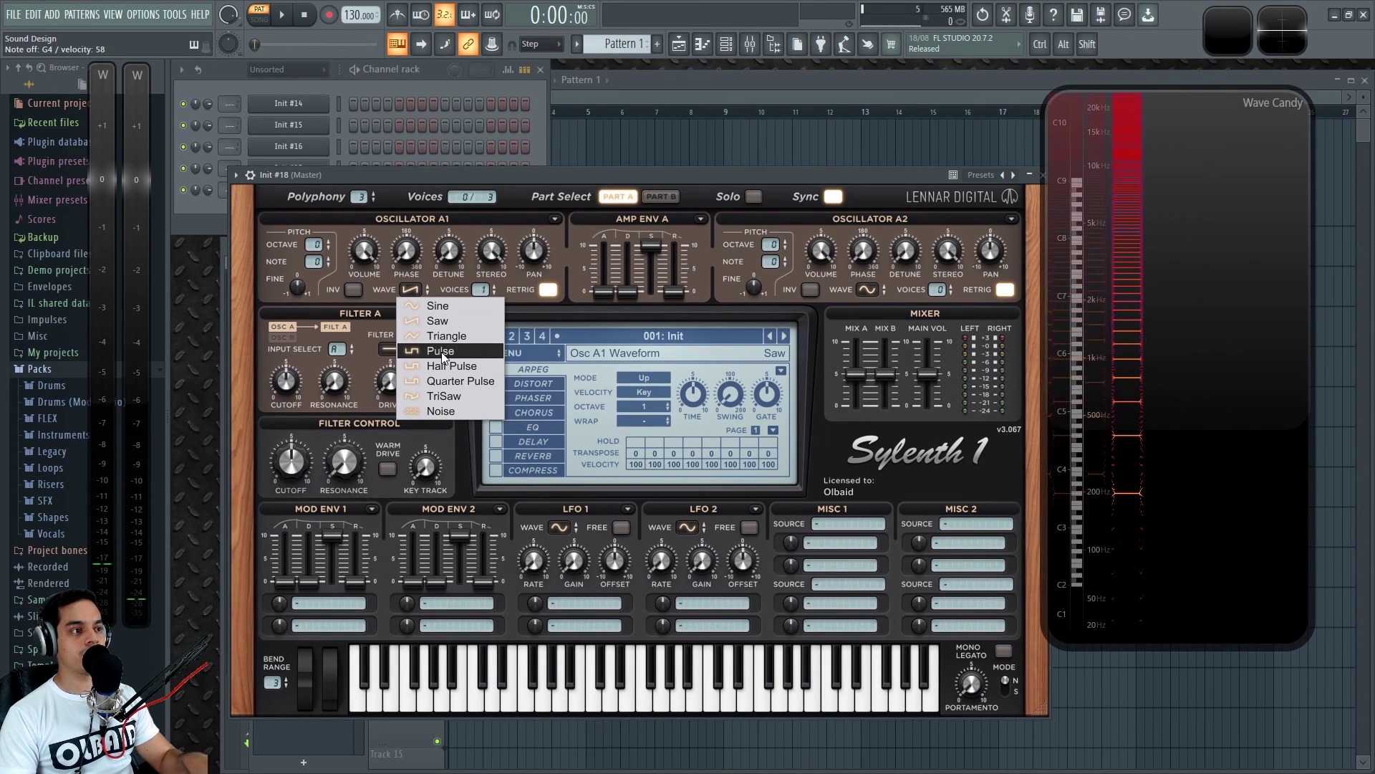
On the new Init #18 synth, set Oscillator A1 to a three-voice Pulse with retrigger off and detune of about 5.9
{"action": "left_click", "coordinate": [440, 351]}
{"action": "left_click_drag", "start_coordinate": [638, 174], "coordinate": [630, 174]}
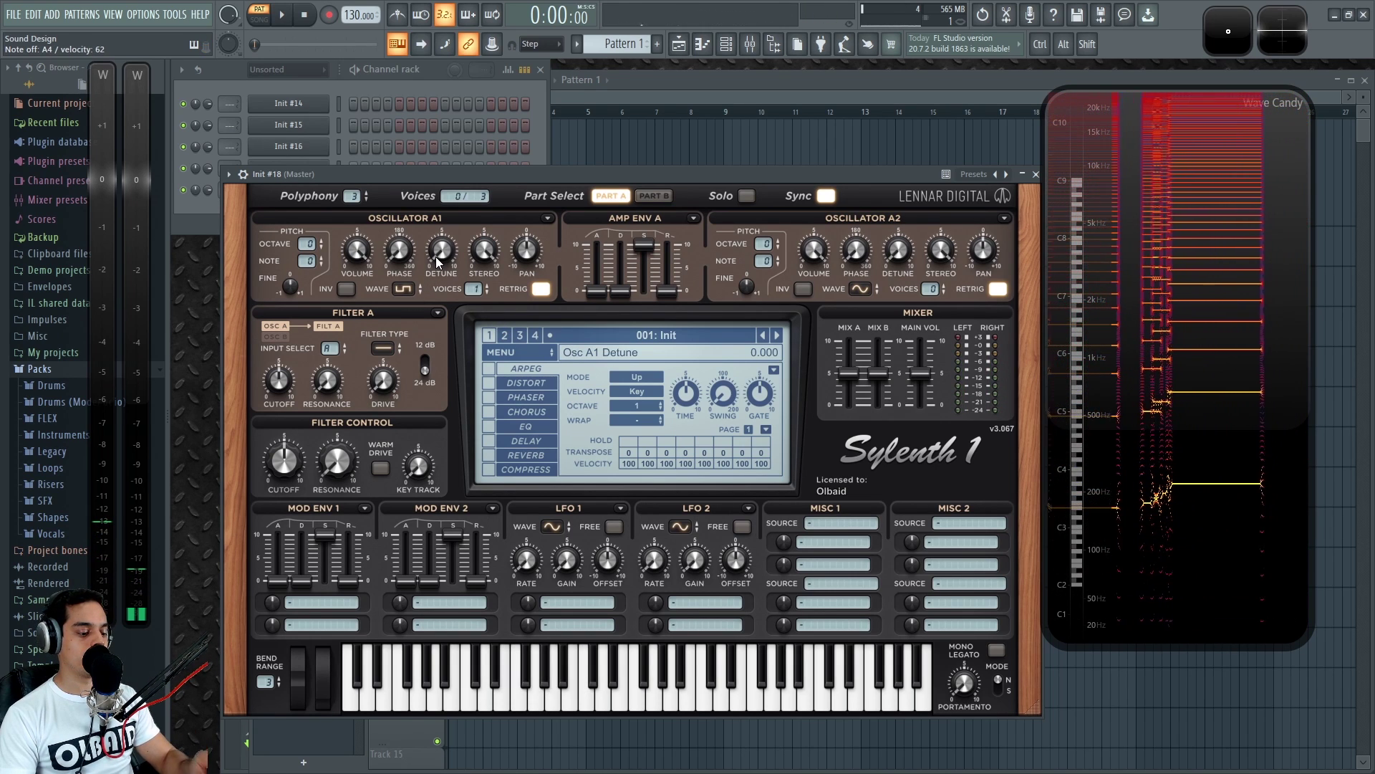
{"action": "left_click_drag", "start_coordinate": [449, 255], "coordinate": [466, 84]}
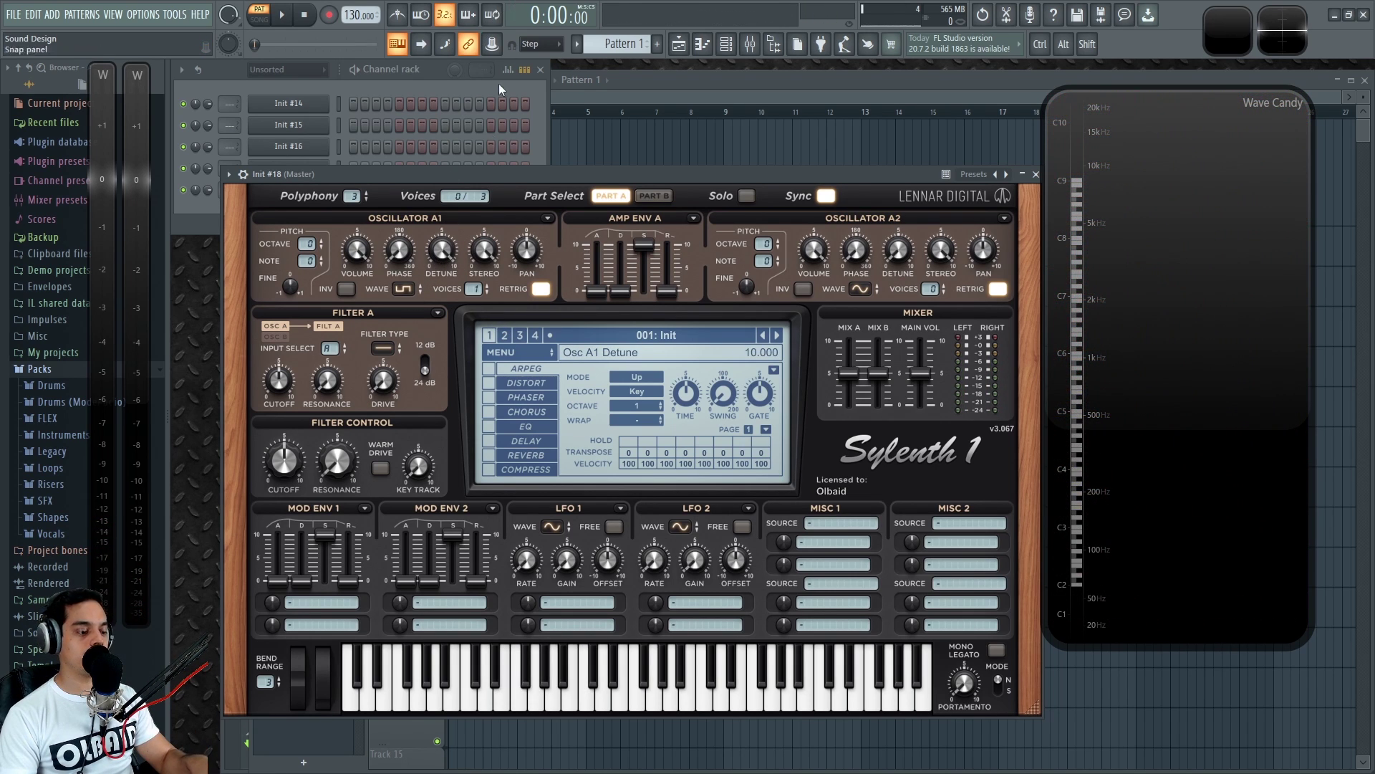
{"action": "left_click_drag", "start_coordinate": [476, 290], "coordinate": [500, 261]}
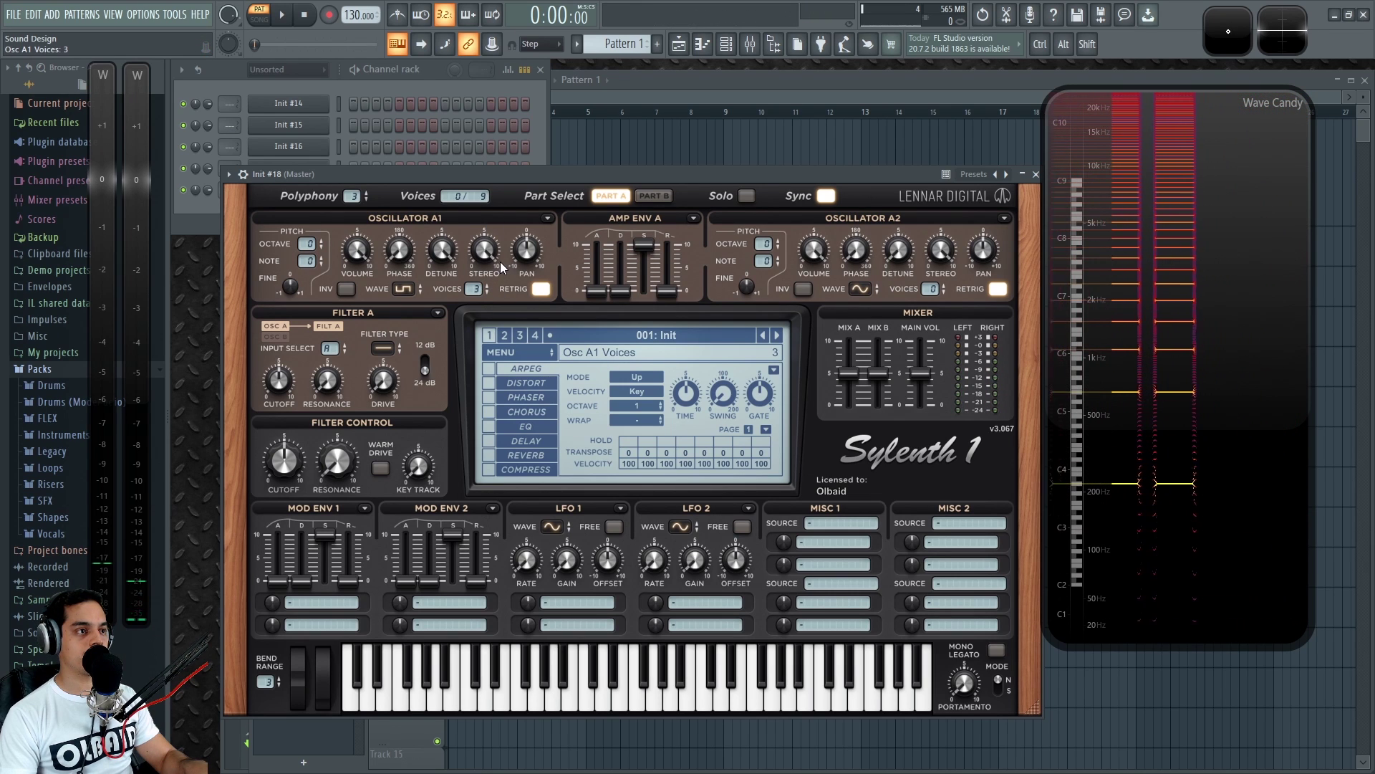
{"action": "left_click", "coordinate": [539, 290]}
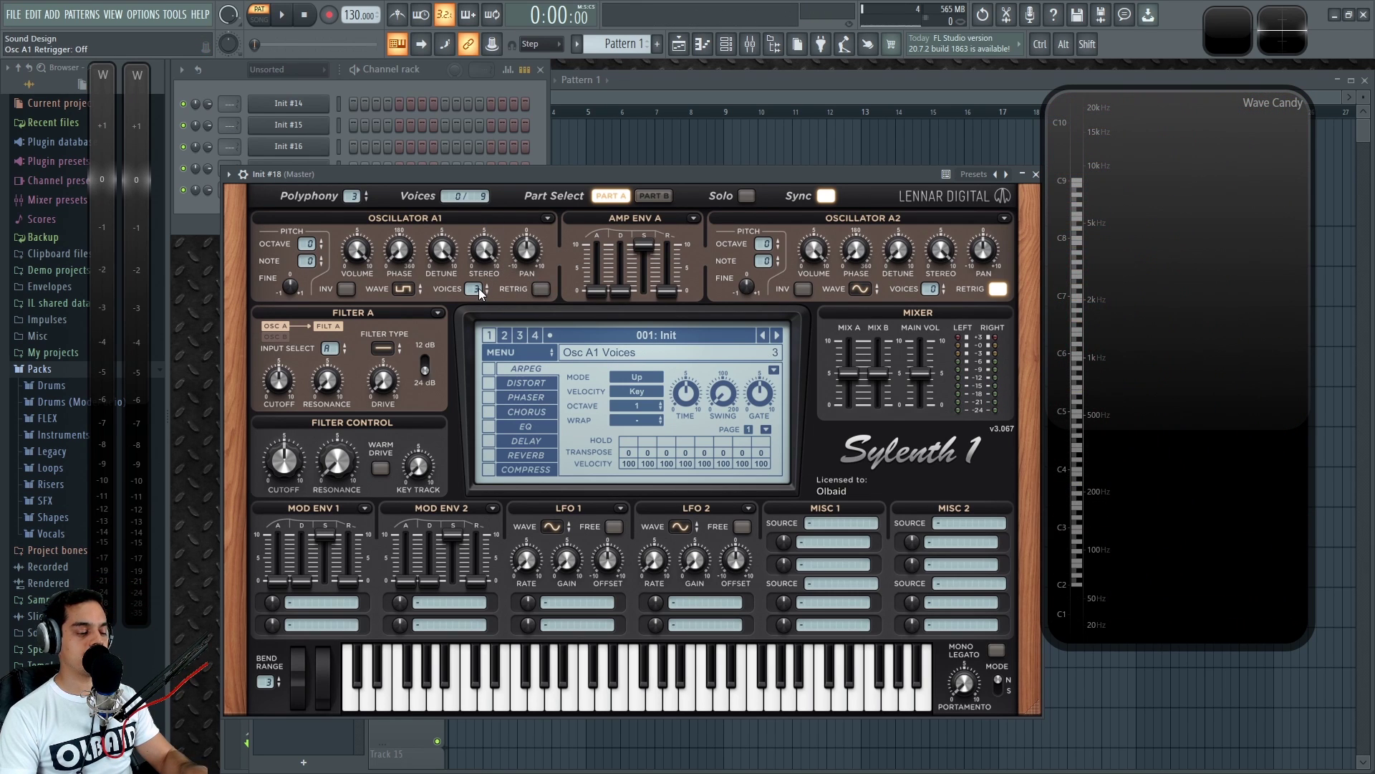
{"action": "key", "text": "n"}
{"action": "left_click_drag", "start_coordinate": [446, 253], "coordinate": [450, 297]}
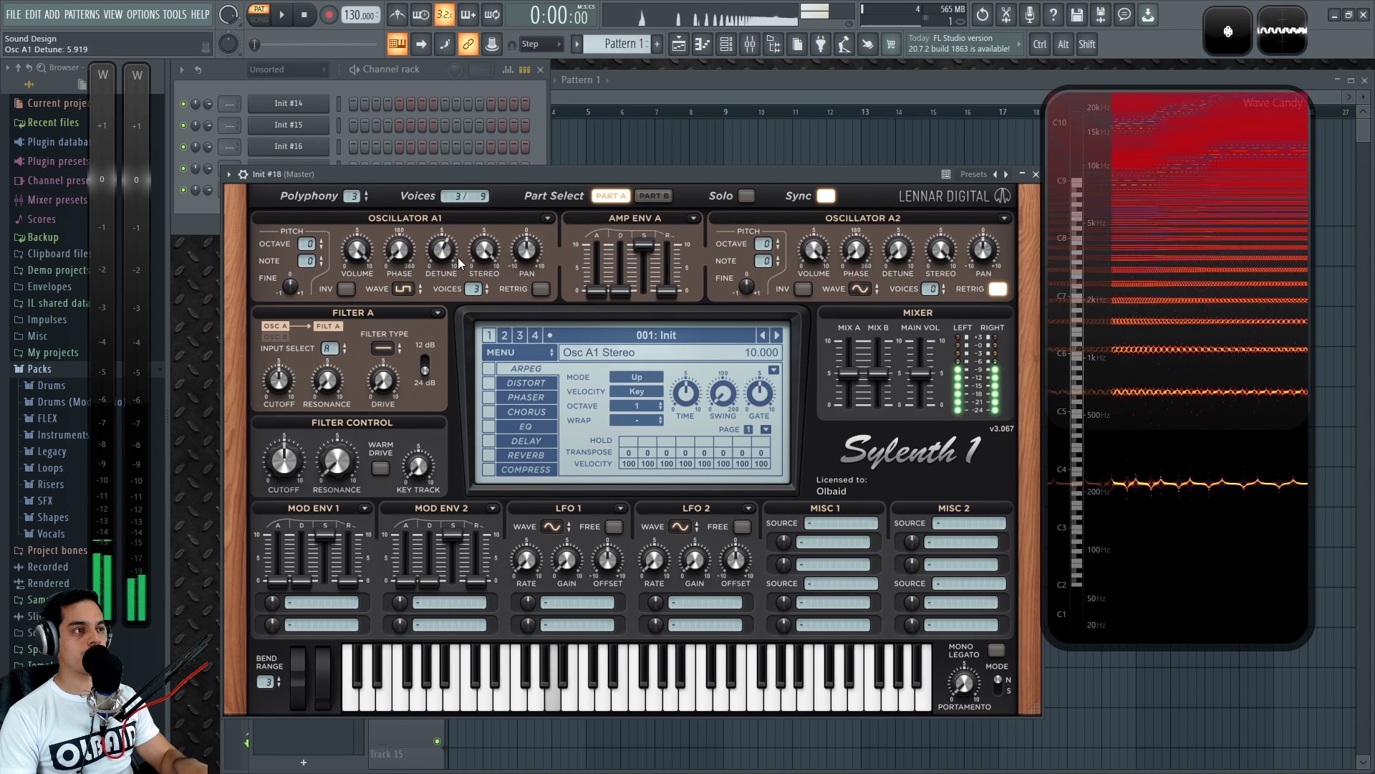
Give Amp Env A a plucky decay with low sustain, and layer a three-voice Pulse on Oscillator A2 at note +7 with detune about 4.7
{"action": "left_click_drag", "start_coordinate": [613, 284], "coordinate": [630, 203]}
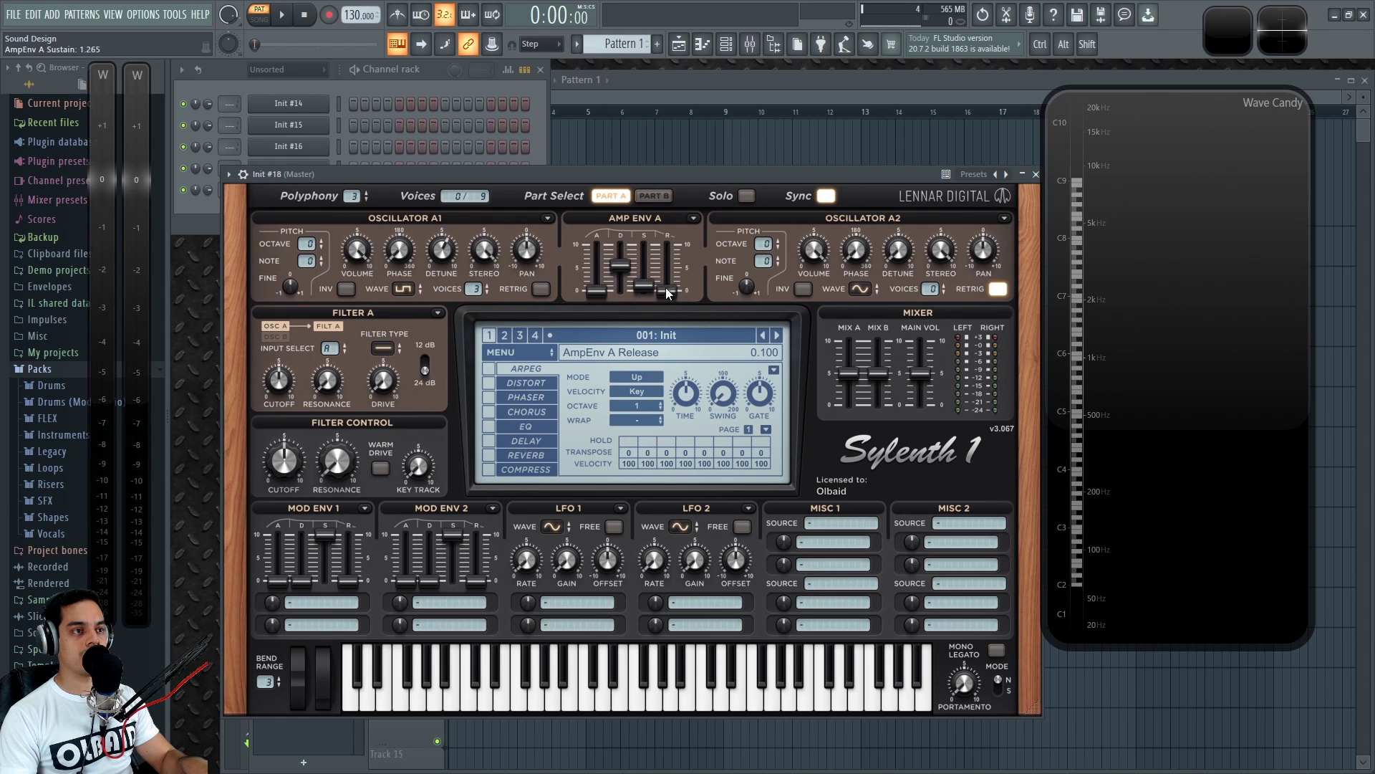
{"action": "left_click_drag", "start_coordinate": [674, 262], "coordinate": [616, 298]}
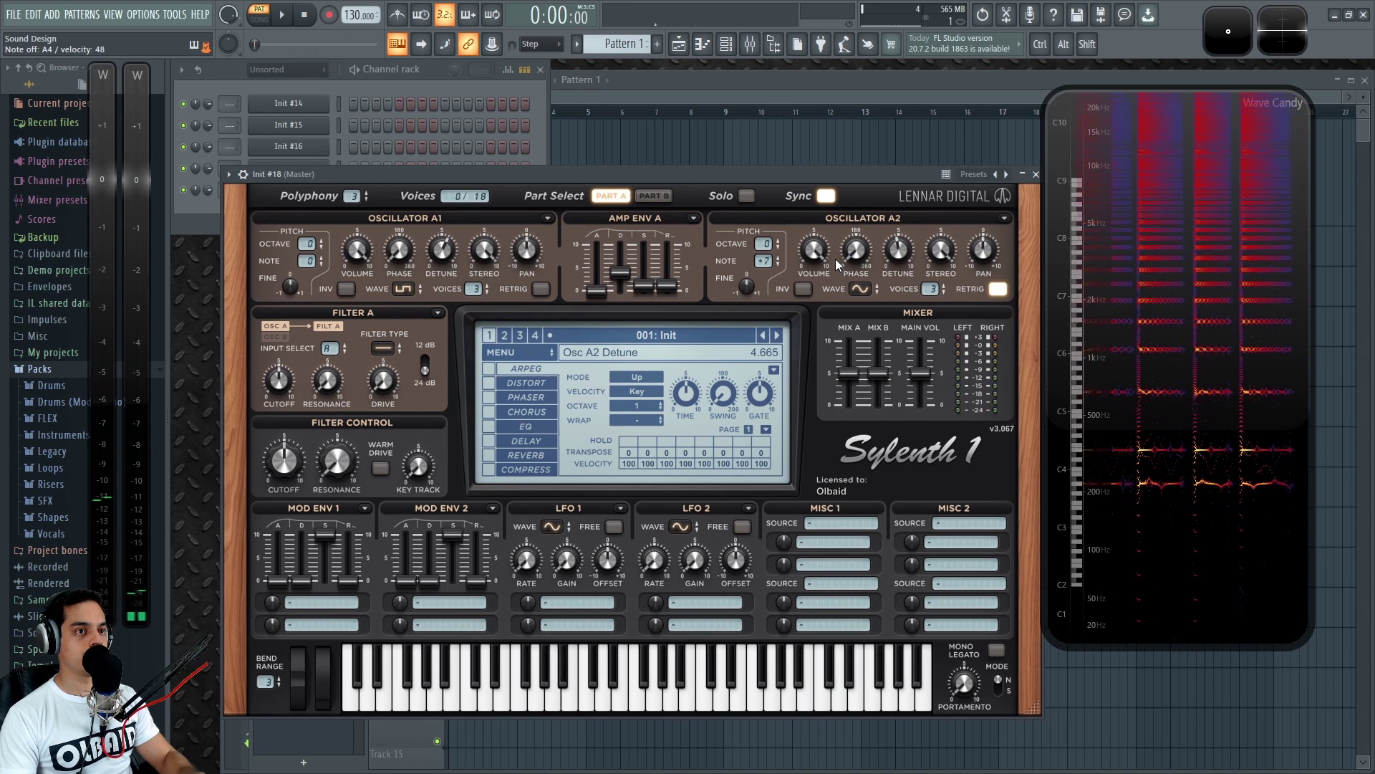
{"action": "left_click", "coordinate": [865, 289]}
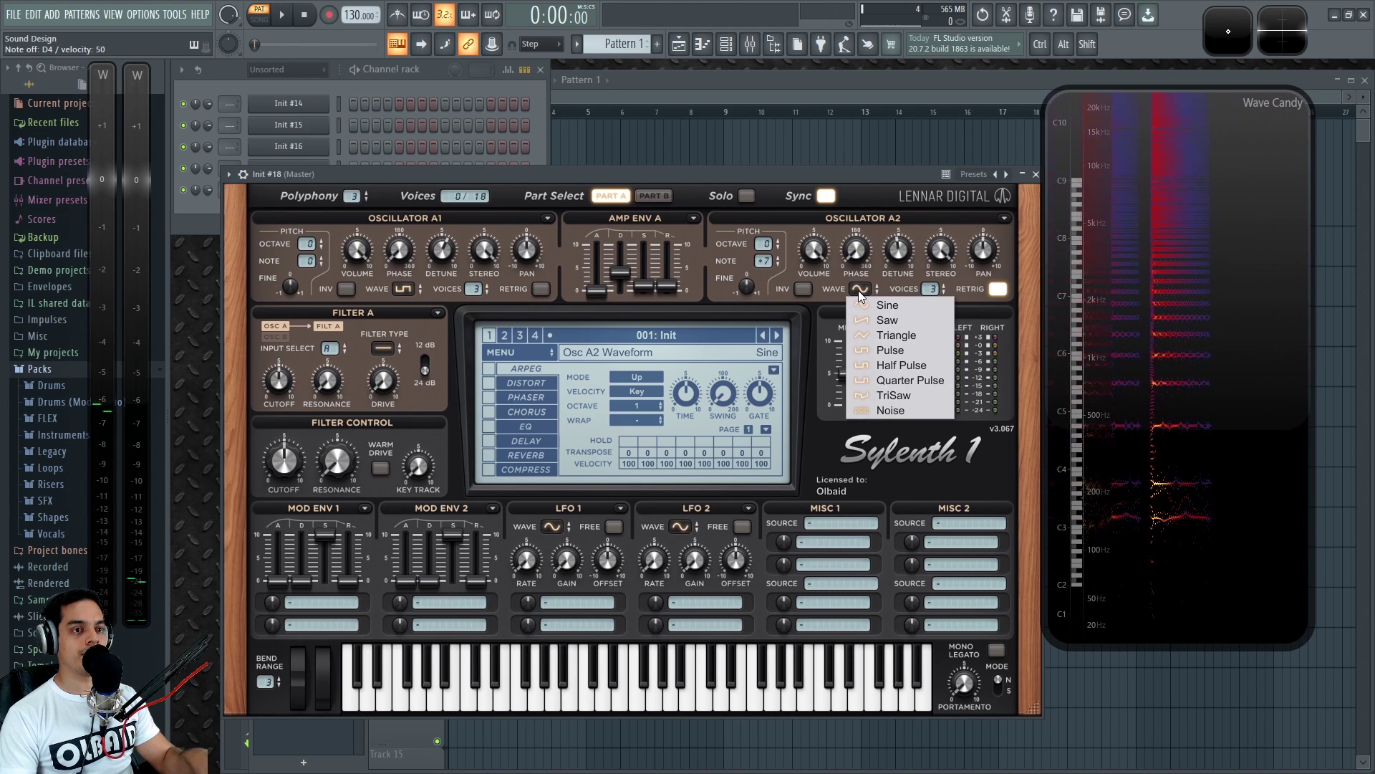
{"action": "left_click", "coordinate": [904, 350]}
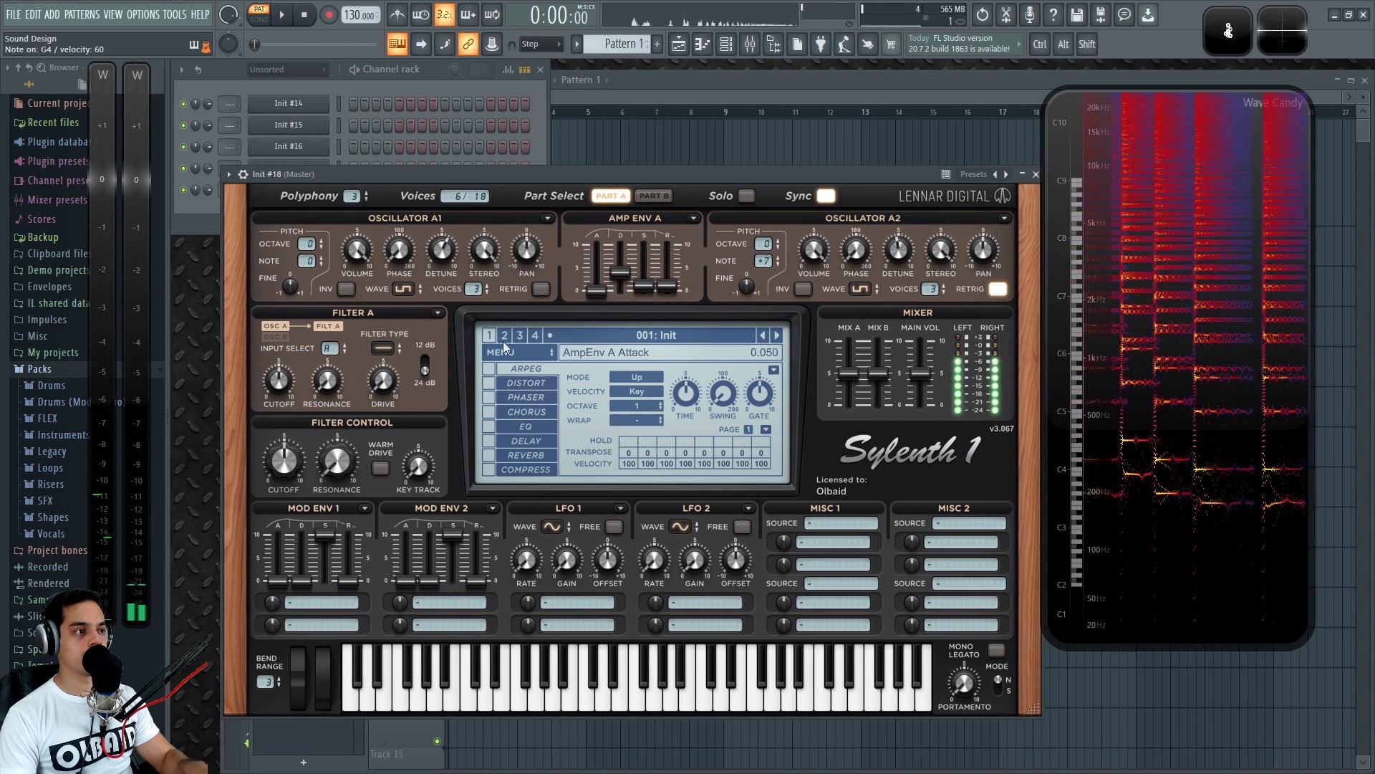
Set Filter A to Lowpass with drive about 3.3, and route a short-decay, low-sustain Mod Env 1 to Cutoff A
{"action": "left_click", "coordinate": [382, 348]}
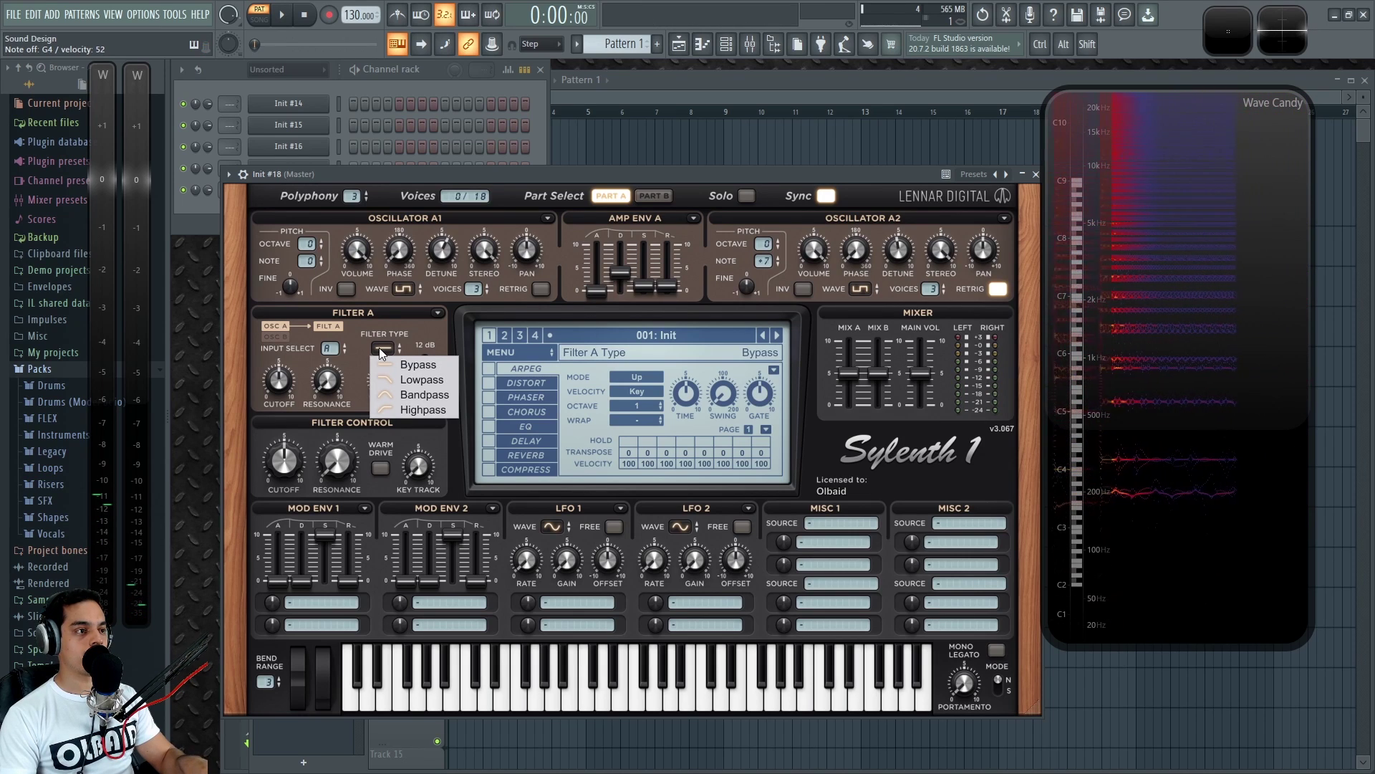
{"action": "left_click", "coordinate": [424, 380]}
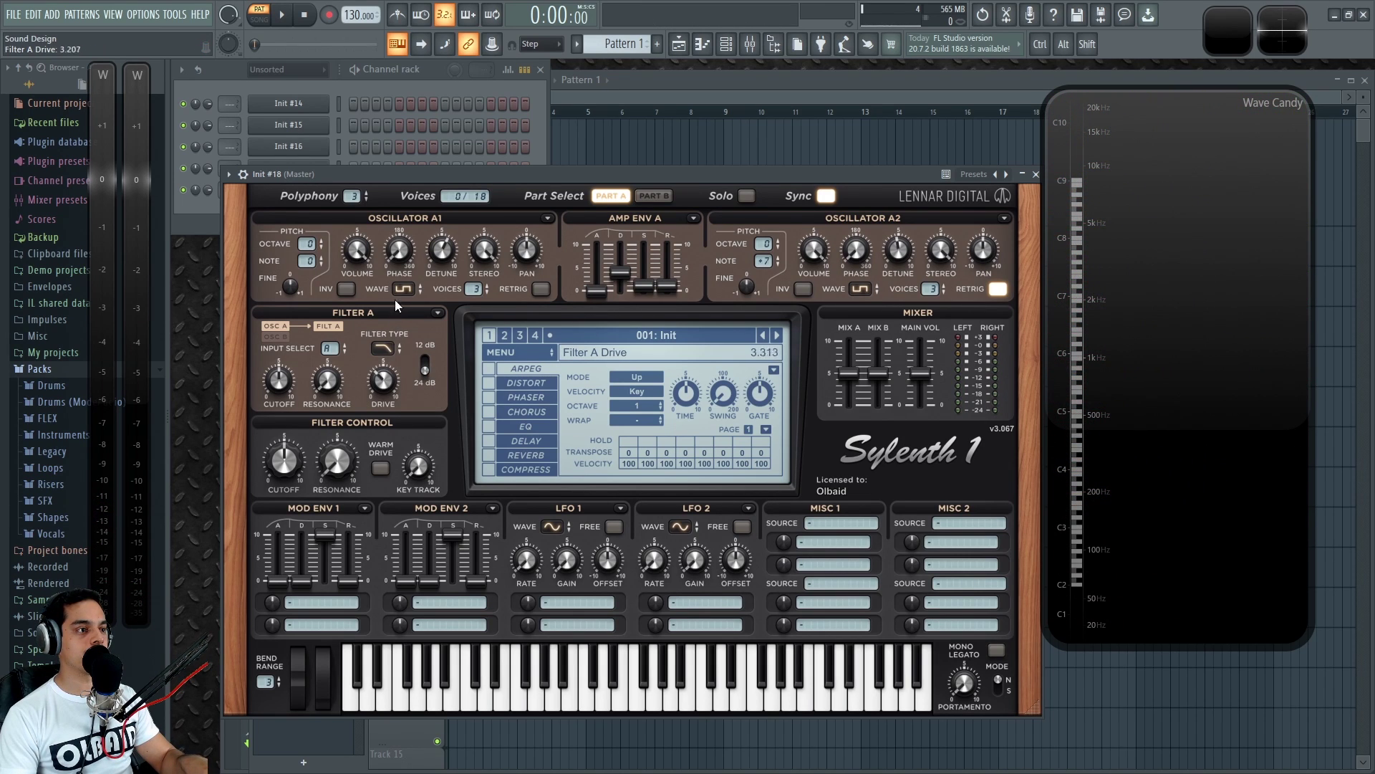
{"action": "left_click", "coordinate": [315, 607]}
{"action": "left_click", "coordinate": [466, 403]}
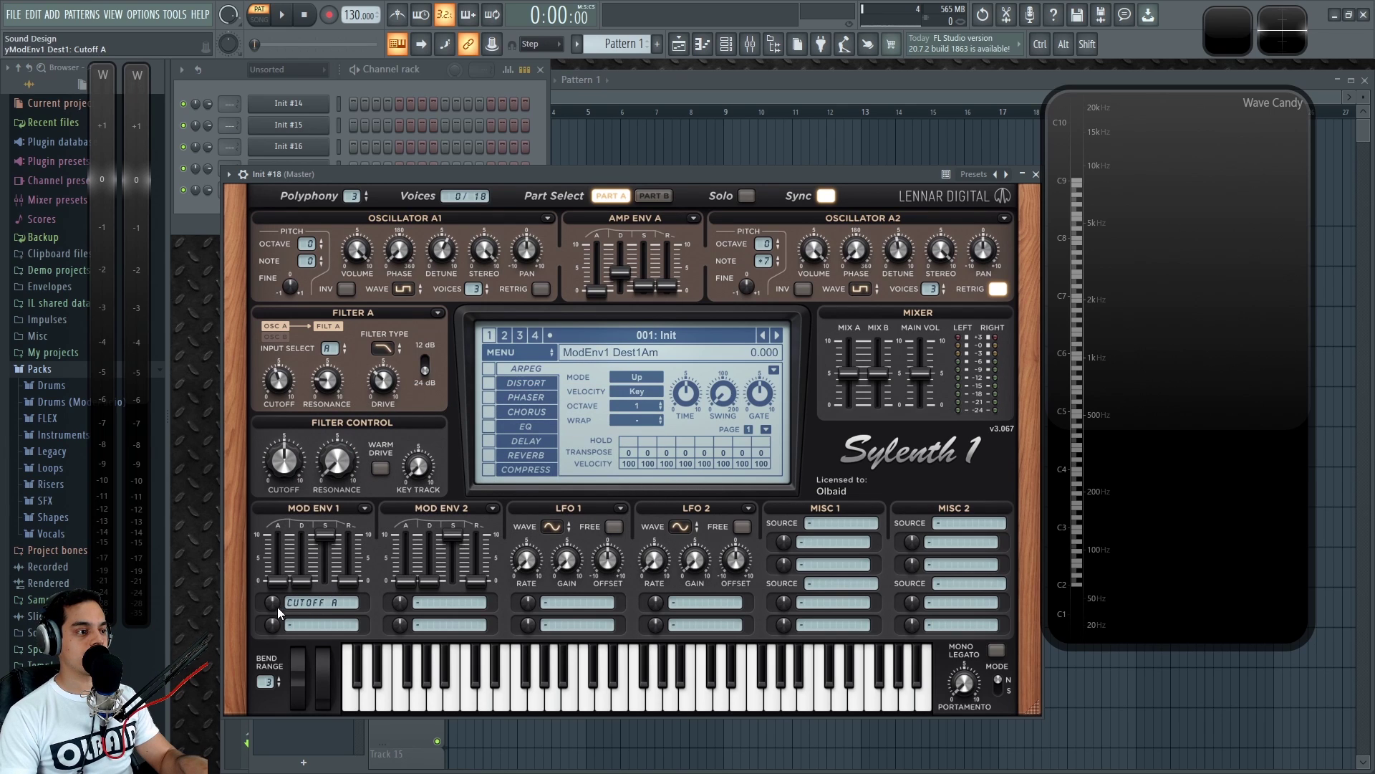
{"action": "left_click_drag", "start_coordinate": [325, 582], "coordinate": [325, 577]}
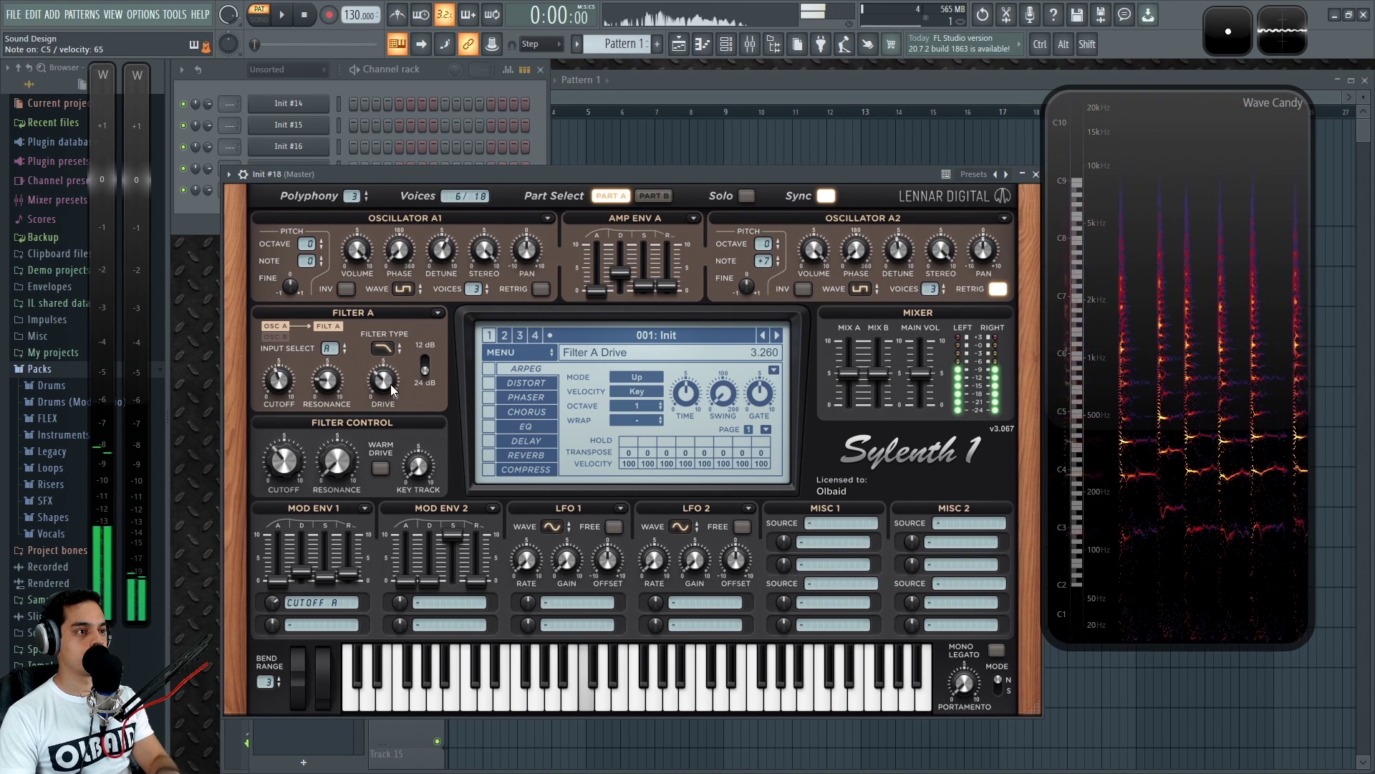
{"action": "left_click_drag", "start_coordinate": [385, 295], "coordinate": [385, 357]}
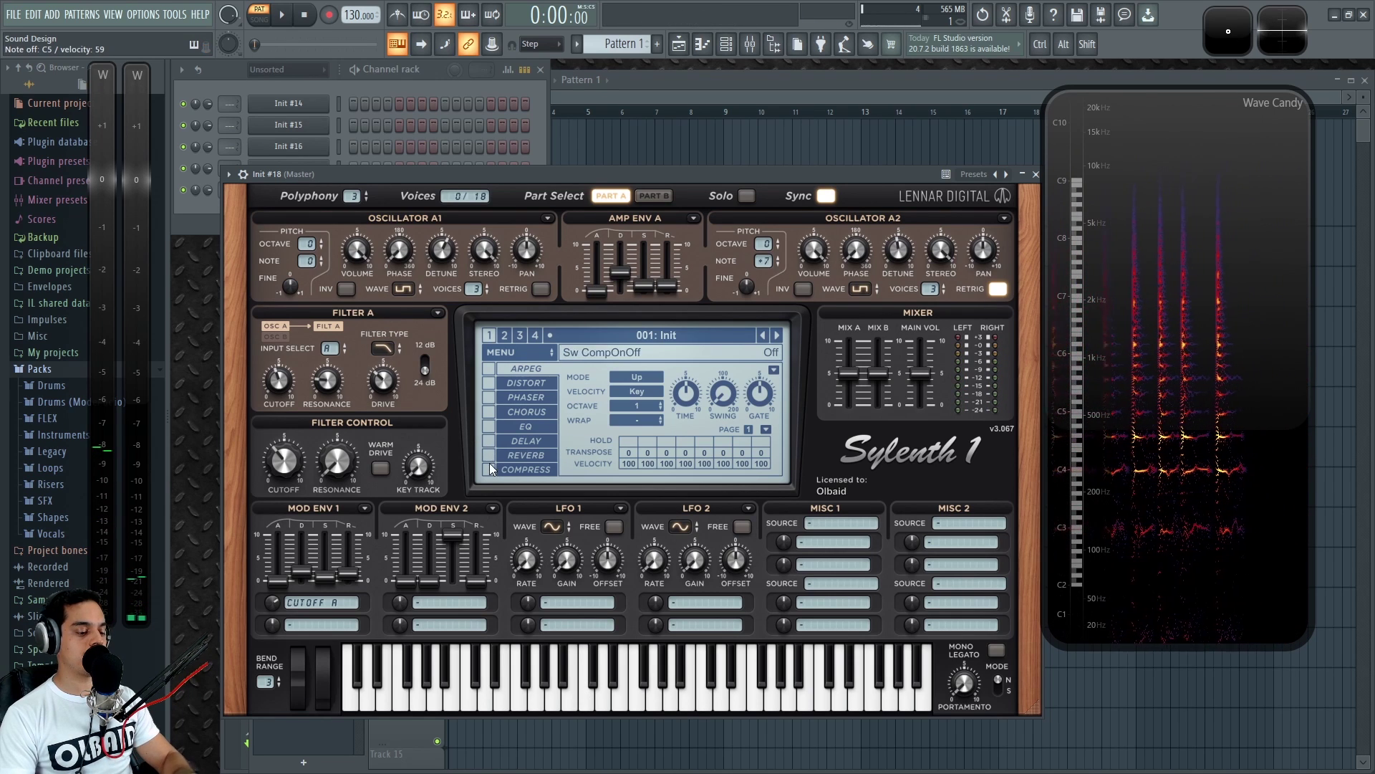
Enable the Distort effect with the OverDrive type and set its amount to about 4.5
{"action": "left_click", "coordinate": [526, 386]}
{"action": "left_click", "coordinate": [490, 382]}
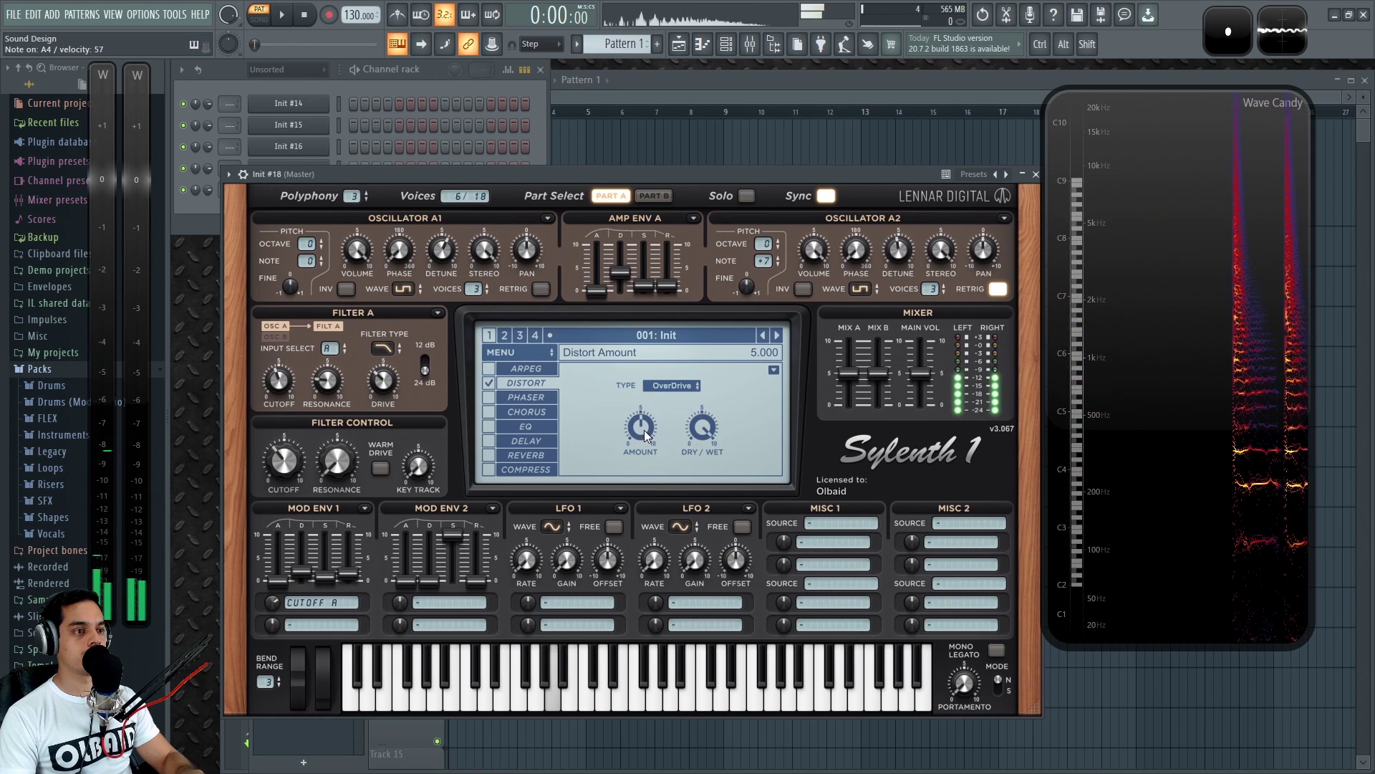
{"action": "left_click_drag", "start_coordinate": [642, 458], "coordinate": [643, 423]}
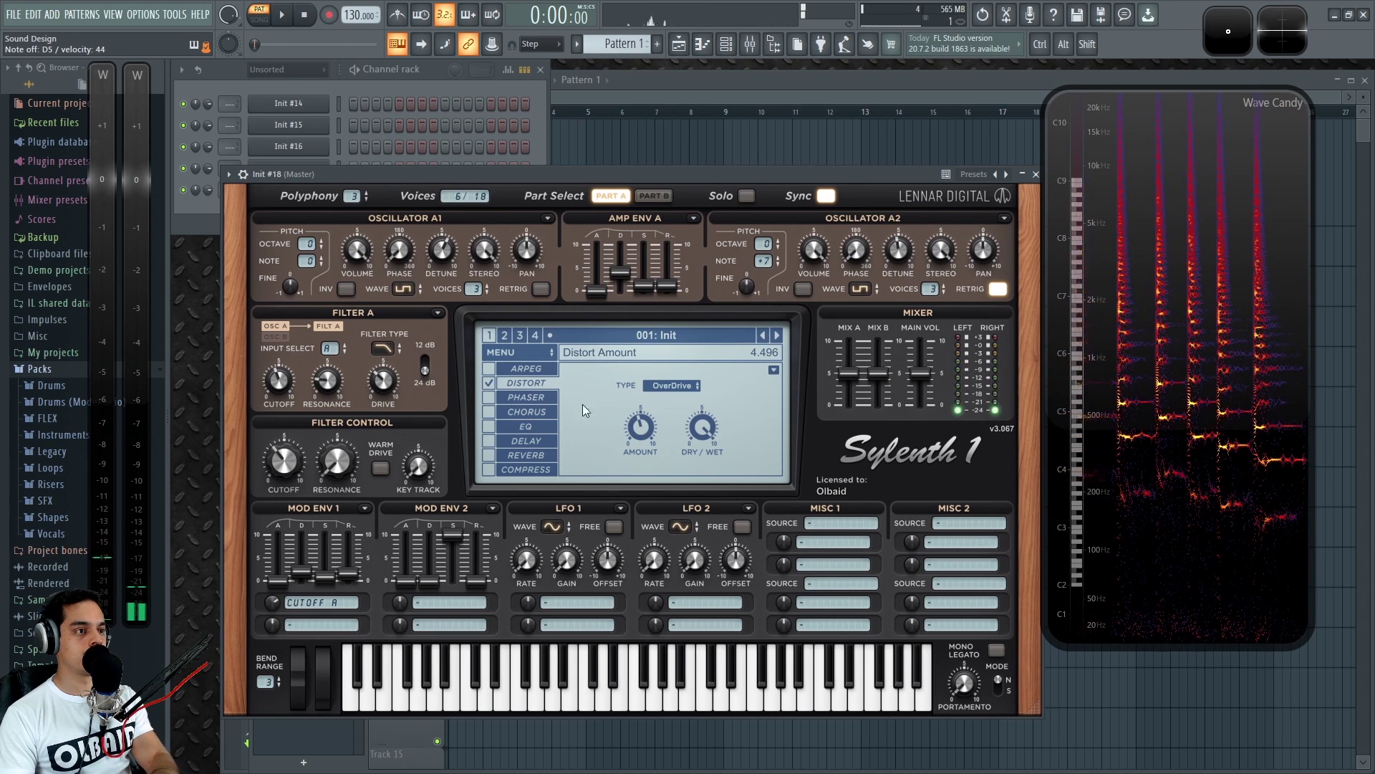
Enable the Chorus, Delay and Reverb effects for the Init #18 sound
{"action": "left_click", "coordinate": [522, 411]}
{"action": "left_click", "coordinate": [490, 411]}
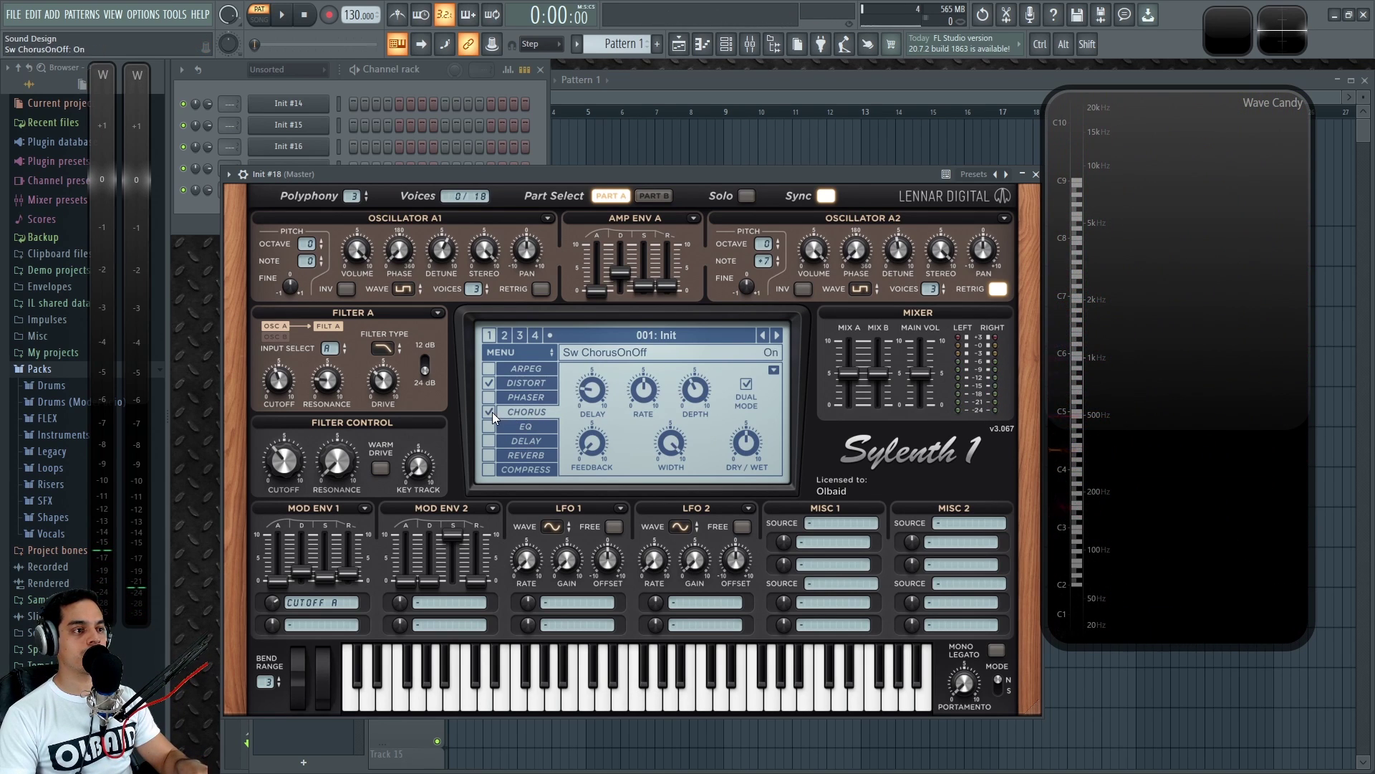
{"action": "left_click", "coordinate": [535, 443]}
{"action": "left_click", "coordinate": [489, 441]}
{"action": "left_click", "coordinate": [488, 455]}
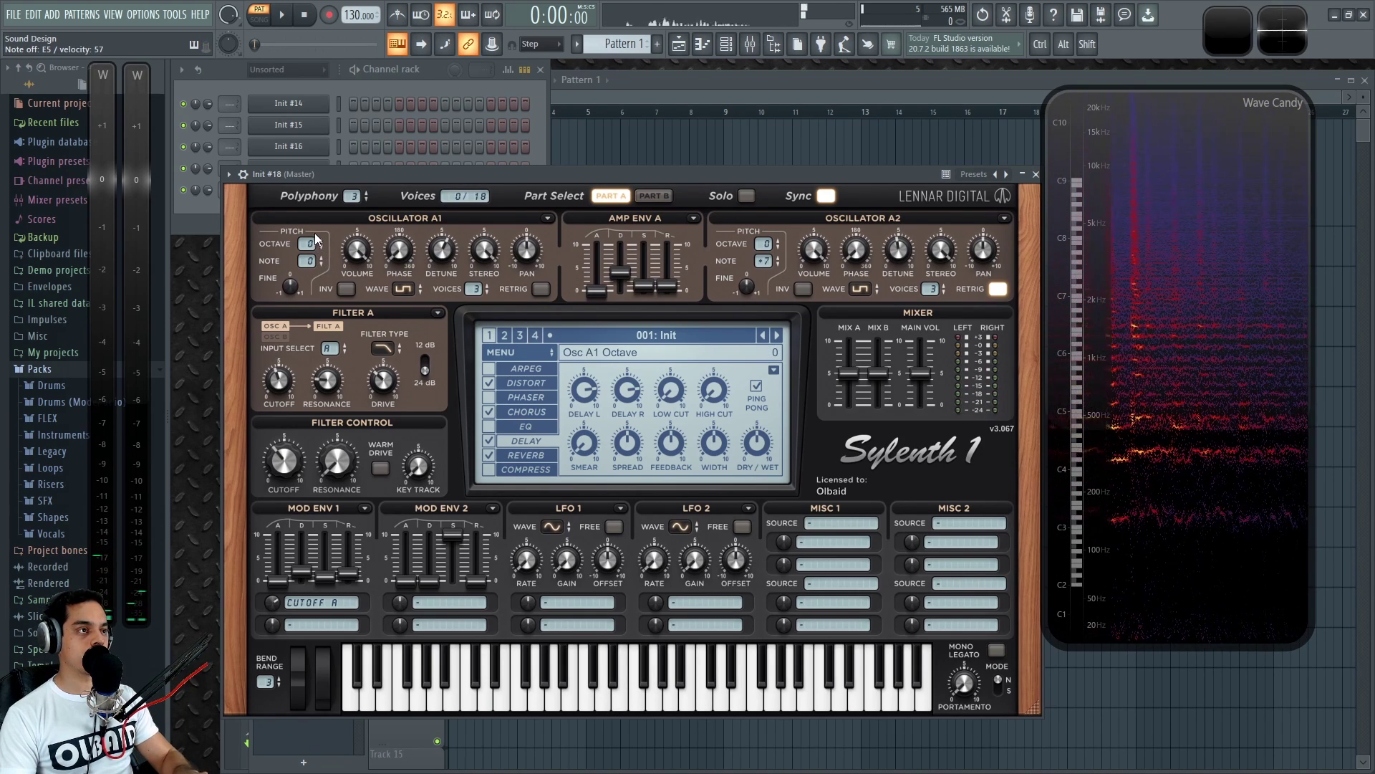
Raise Oscillators A1 and A2 to octave +1 and enable the Phaser effect
{"action": "left_click_drag", "start_coordinate": [765, 243], "coordinate": [775, 231]}
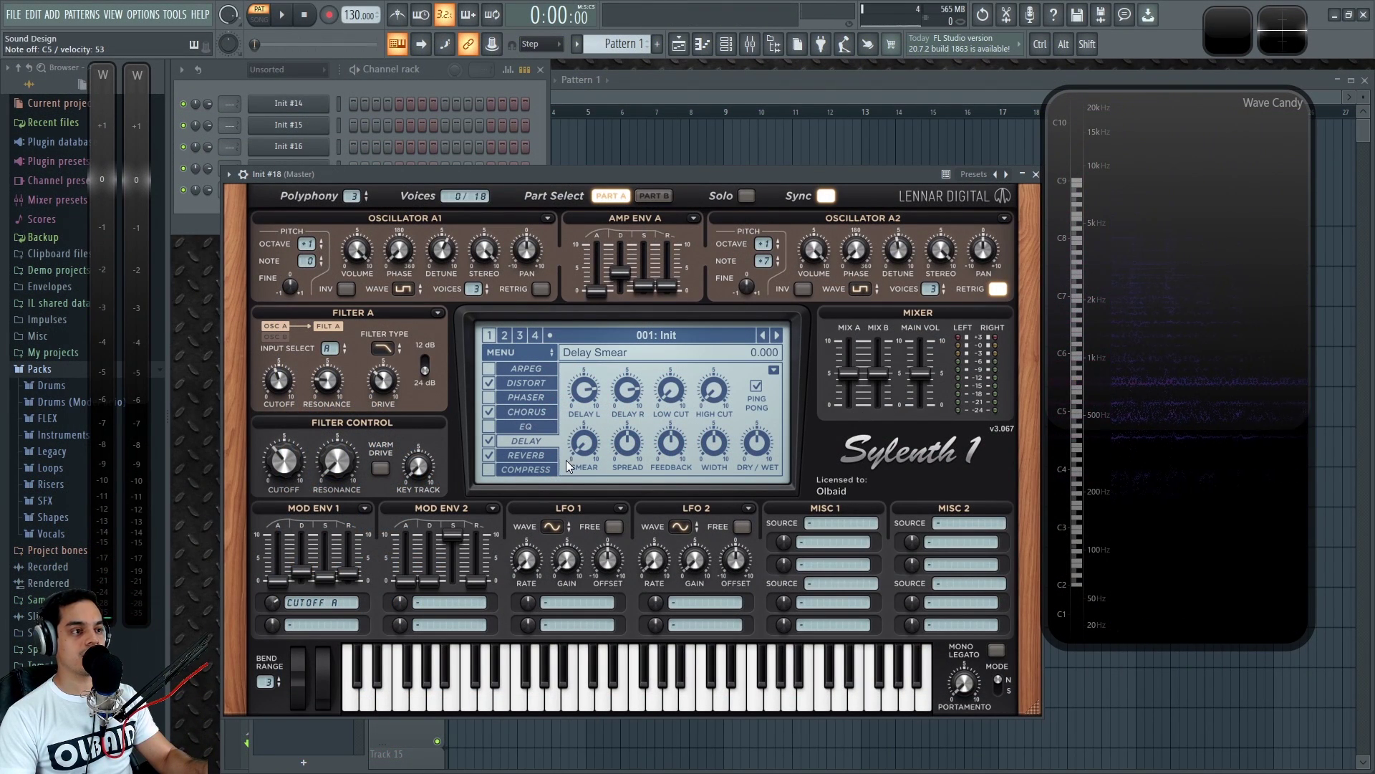
{"action": "left_click", "coordinate": [489, 398]}
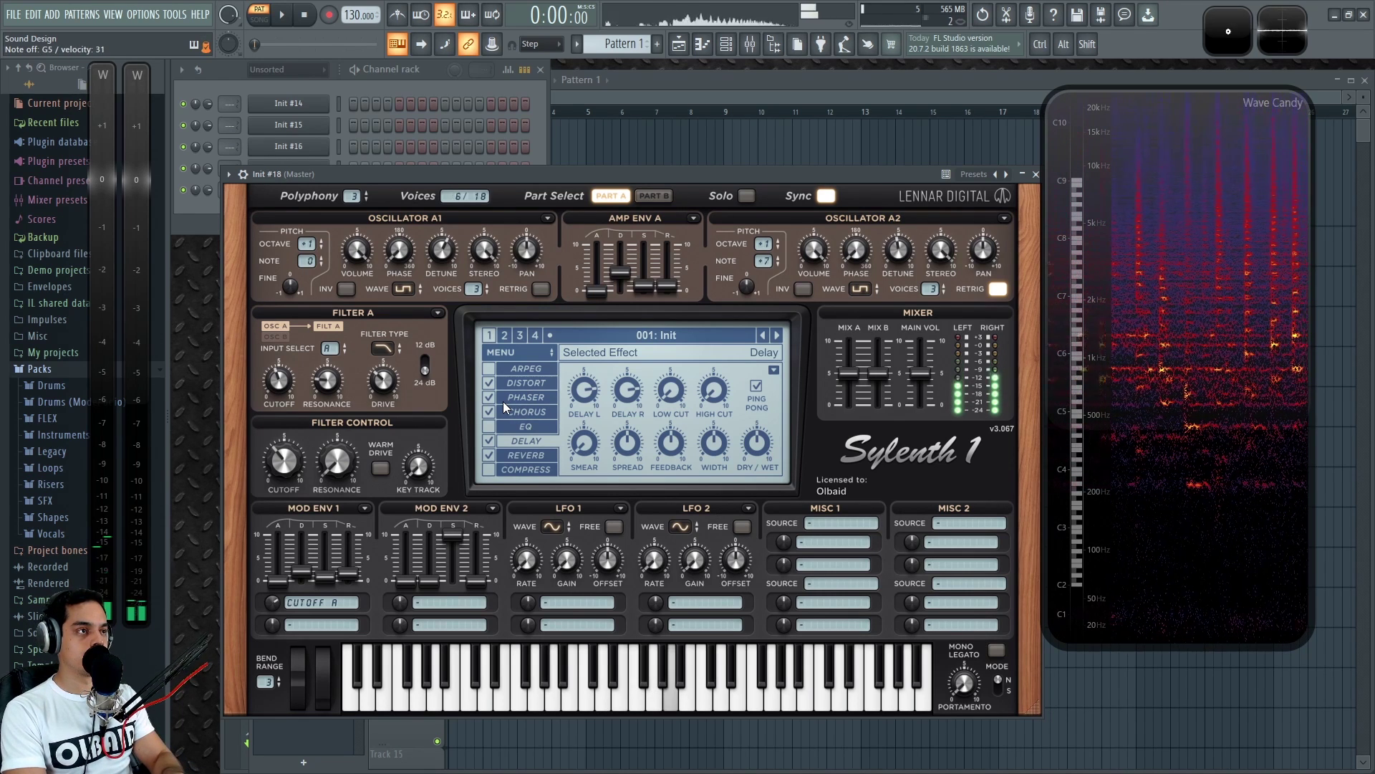
Sweep the Filter Control cutoff and settle it at about 3.5, then set Mod Env 1's decay to about 2.6
{"action": "left_click_drag", "start_coordinate": [278, 463], "coordinate": [320, 380]}
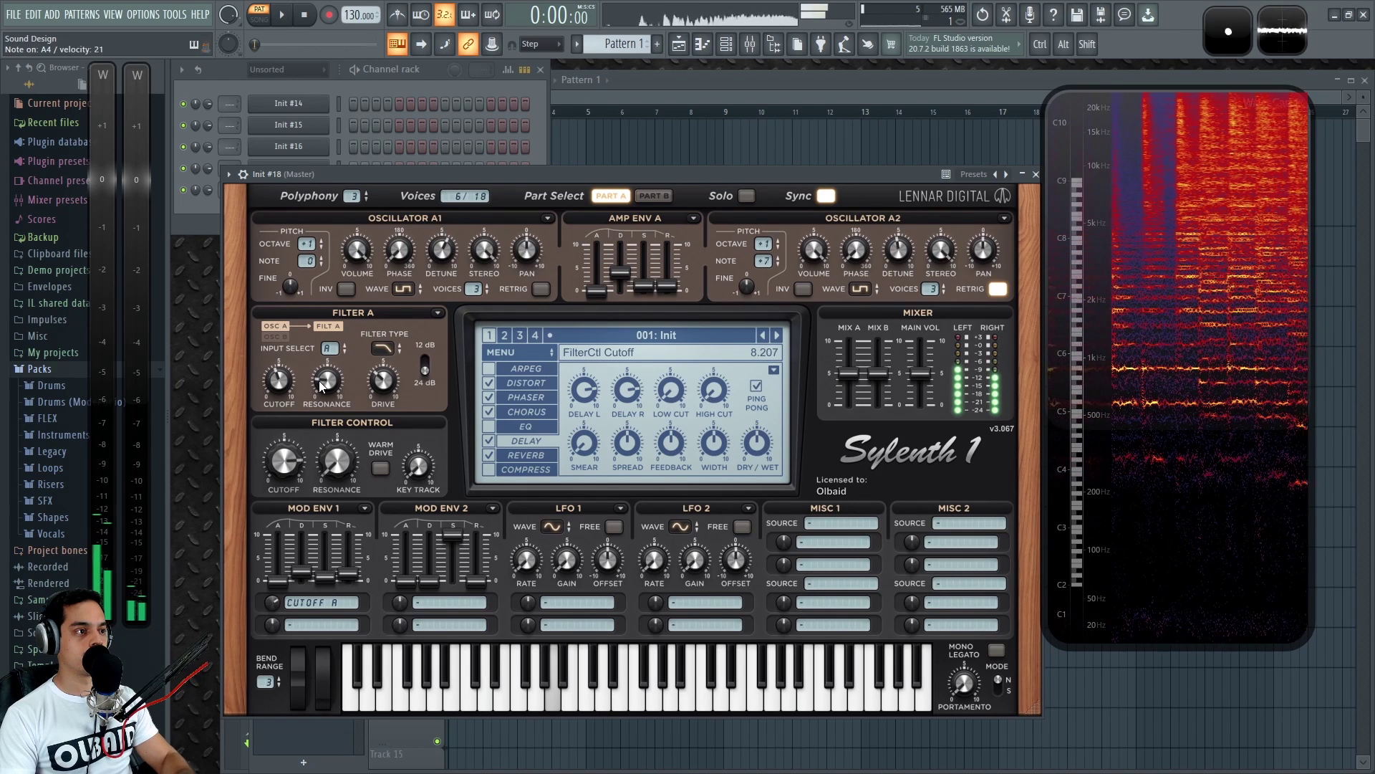
{"action": "left_click_drag", "start_coordinate": [313, 467], "coordinate": [294, 477]}
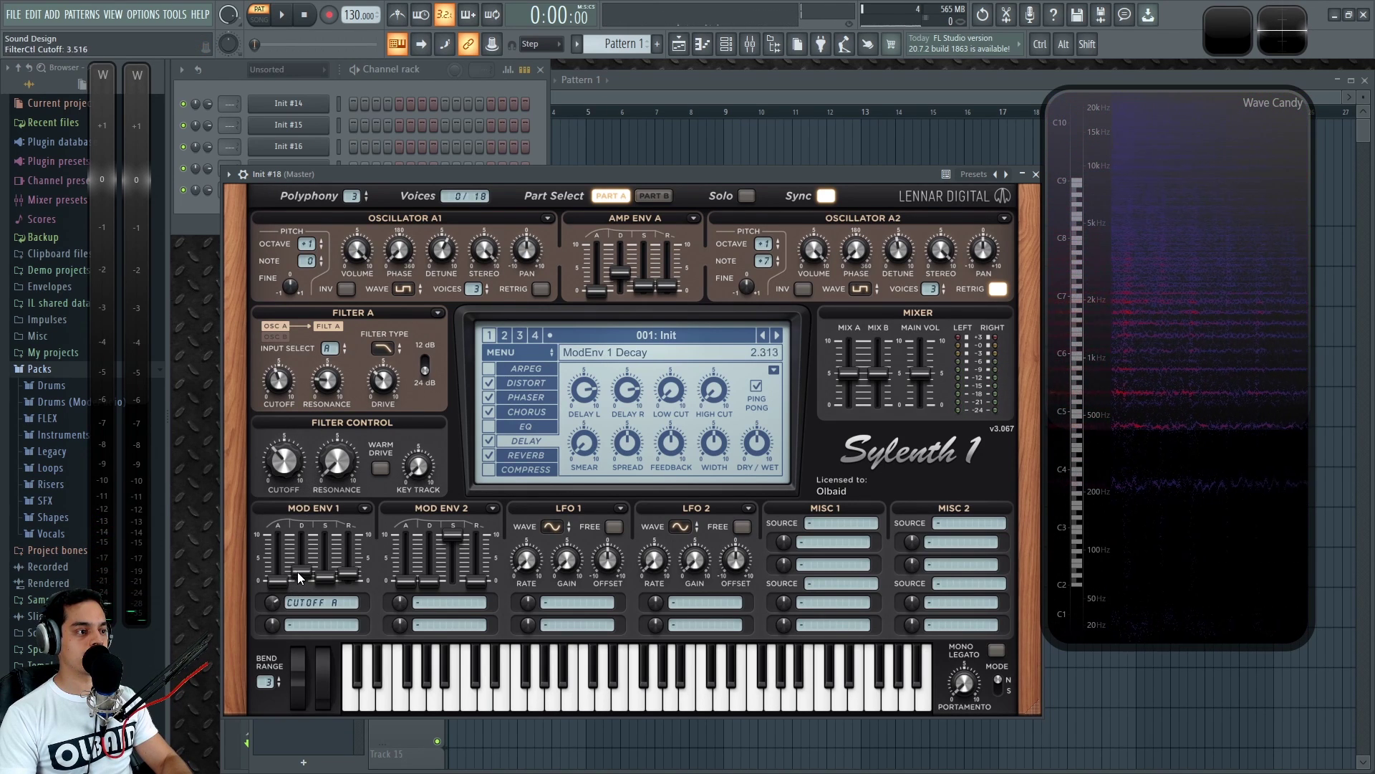
{"action": "left_click_drag", "start_coordinate": [271, 603], "coordinate": [299, 574]}
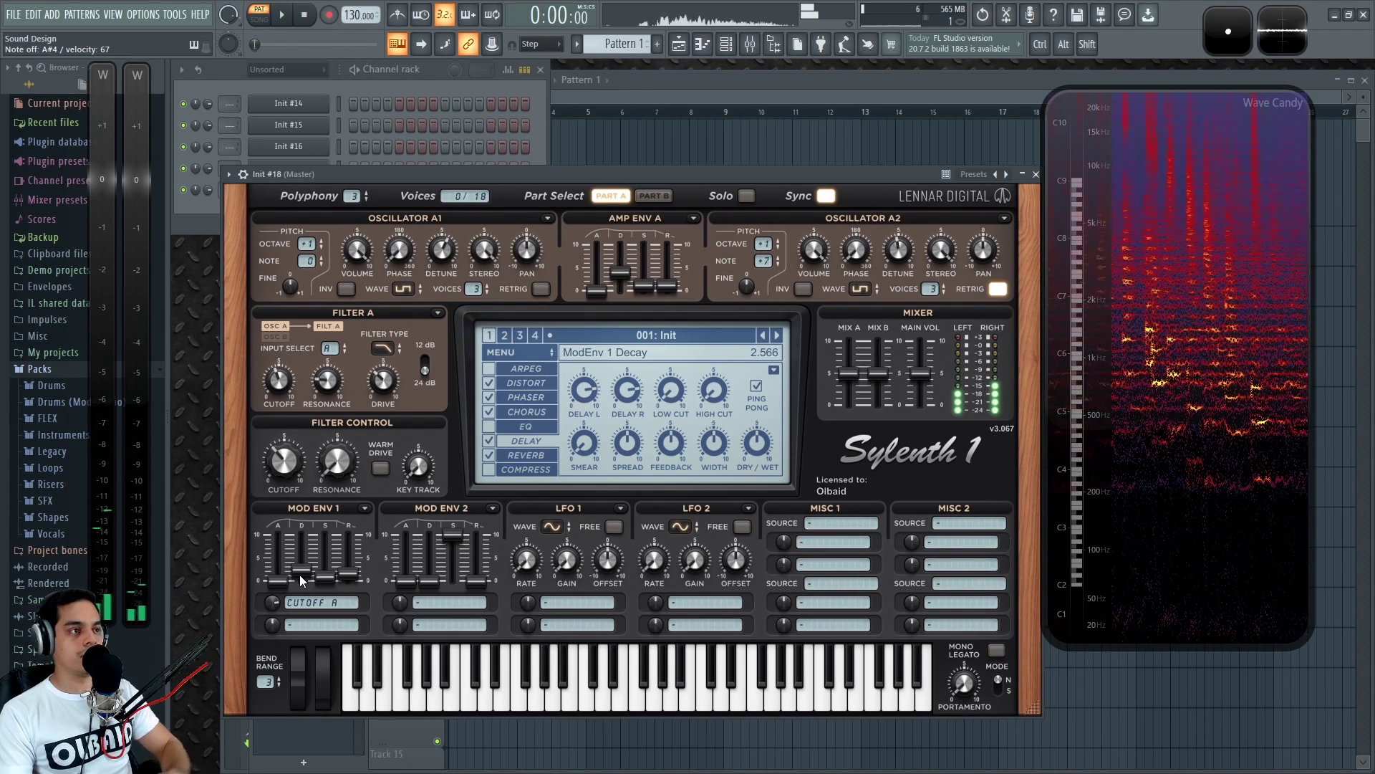
{"action": "left_click_drag", "start_coordinate": [568, 178], "coordinate": [569, 182]}
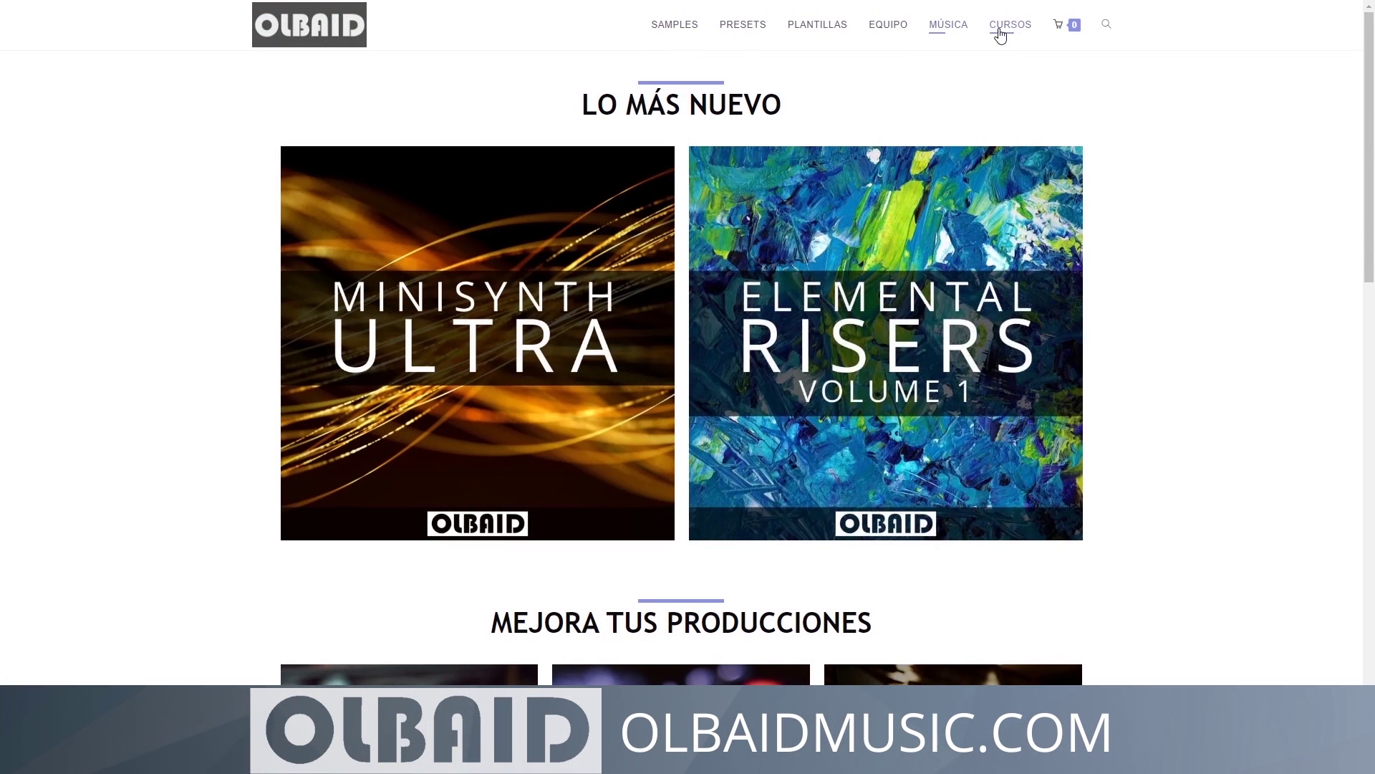
{"action": "scroll", "coordinate": [1101, 121], "scroll_direction": "down", "scroll_amount": 6}
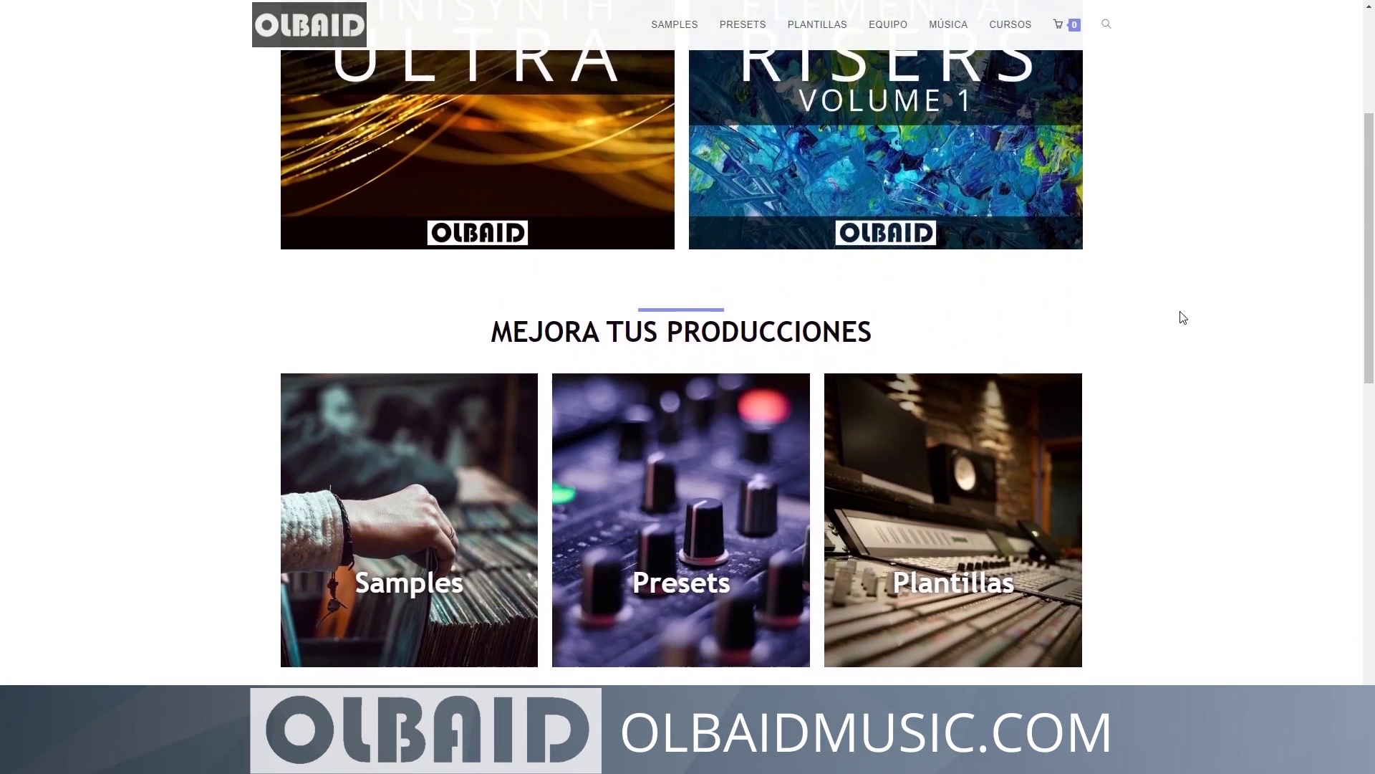
{"action": "scroll", "coordinate": [1169, 373], "scroll_direction": "down", "scroll_amount": 7}
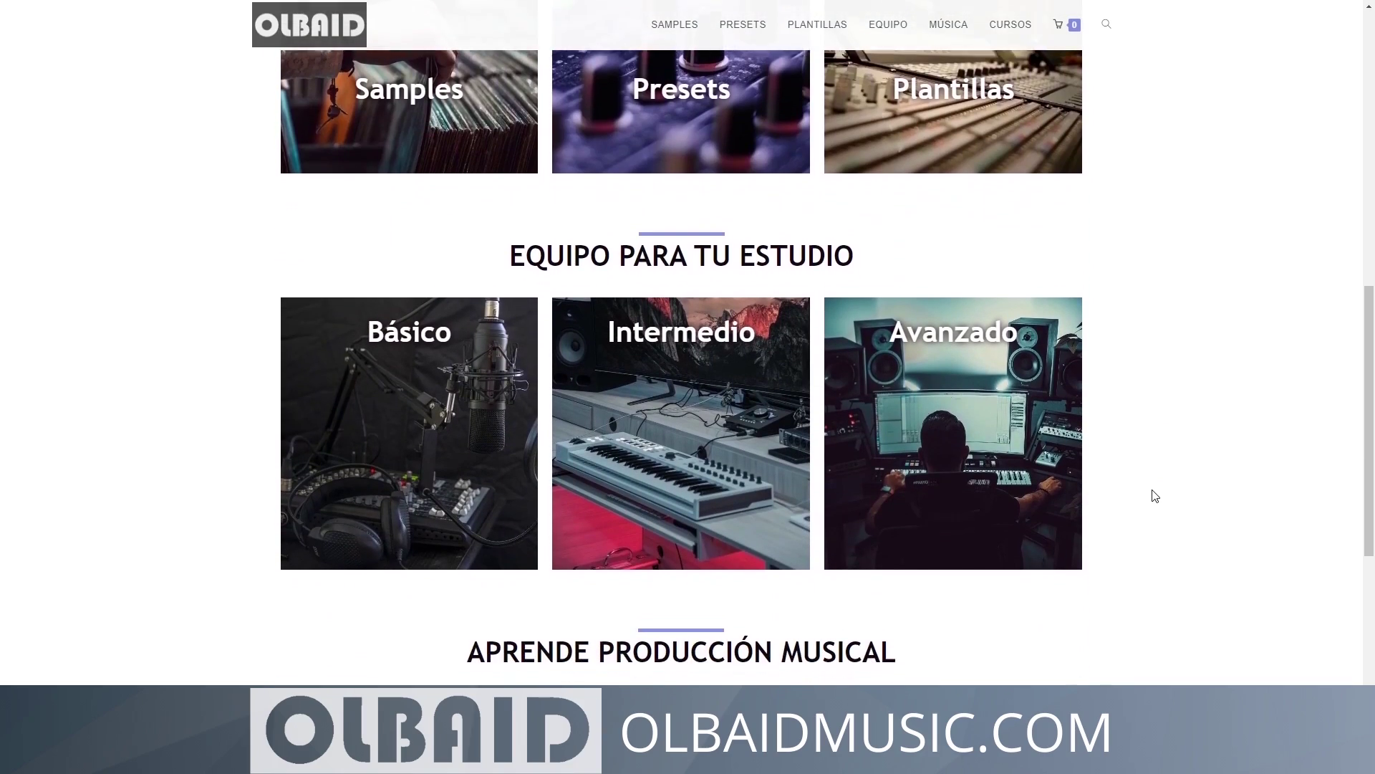
{"action": "scroll", "coordinate": [1155, 498], "scroll_direction": "down", "scroll_amount": 2}
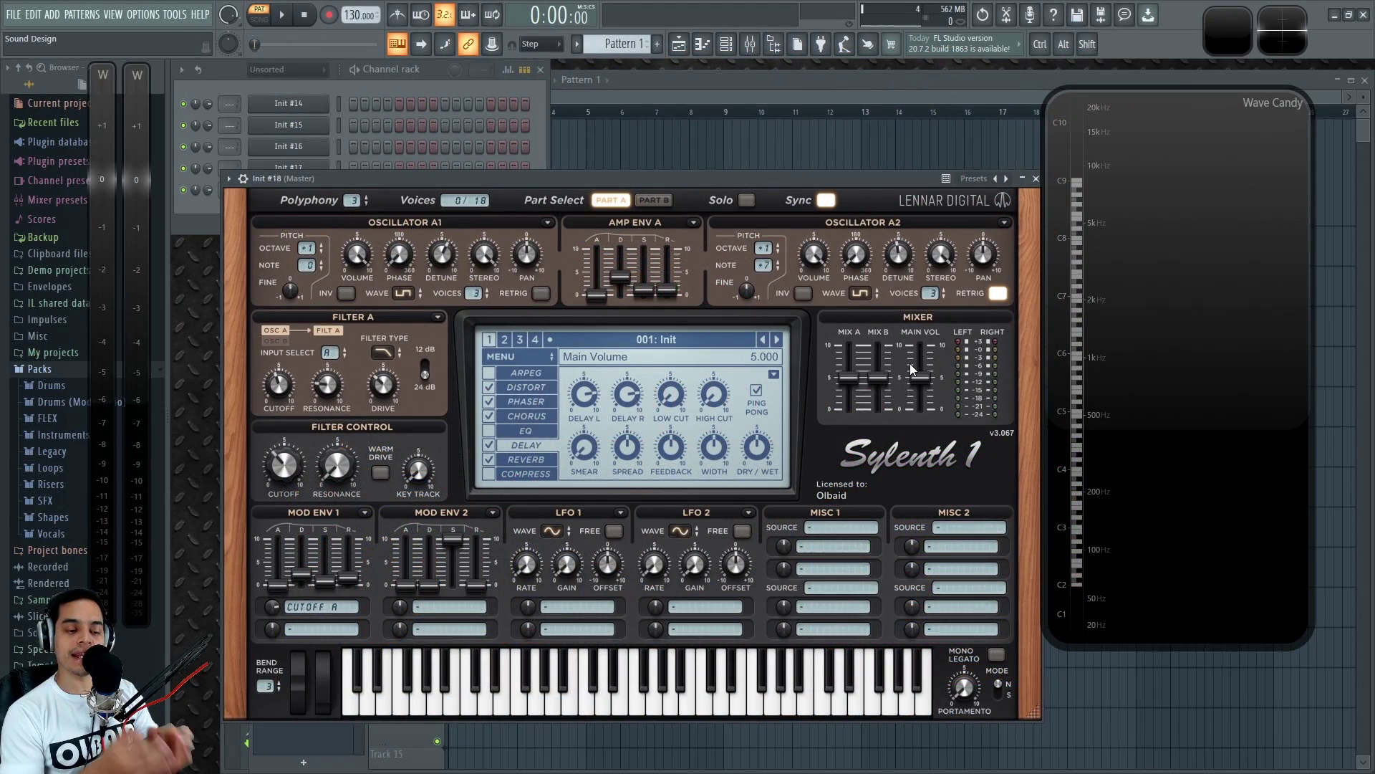